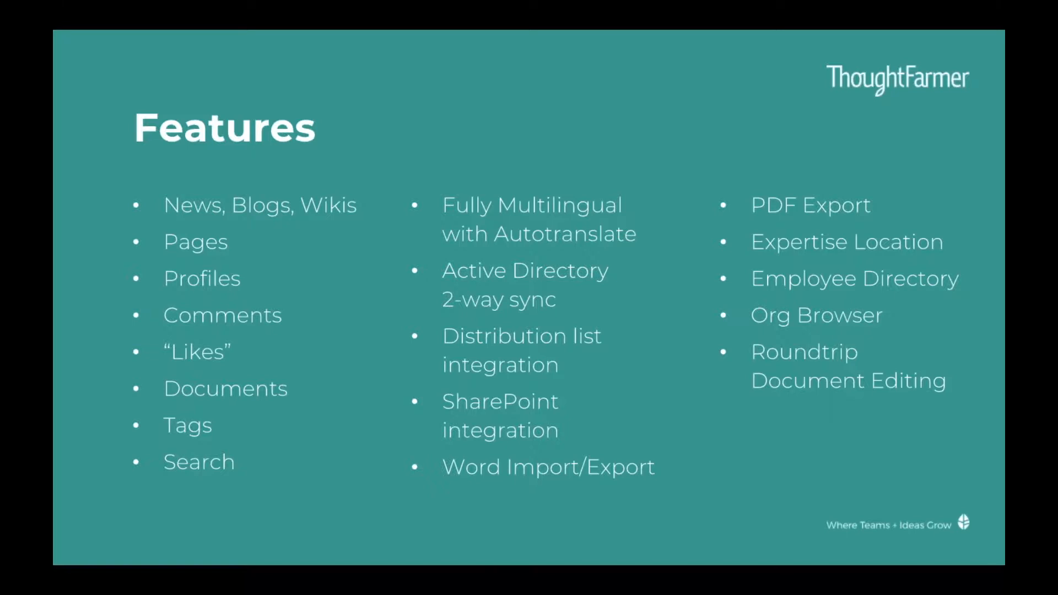
Step: End the slide presentation at the Live Demo slide and switch to the browser window with the Pacific Credit Union intranet
key(Right)
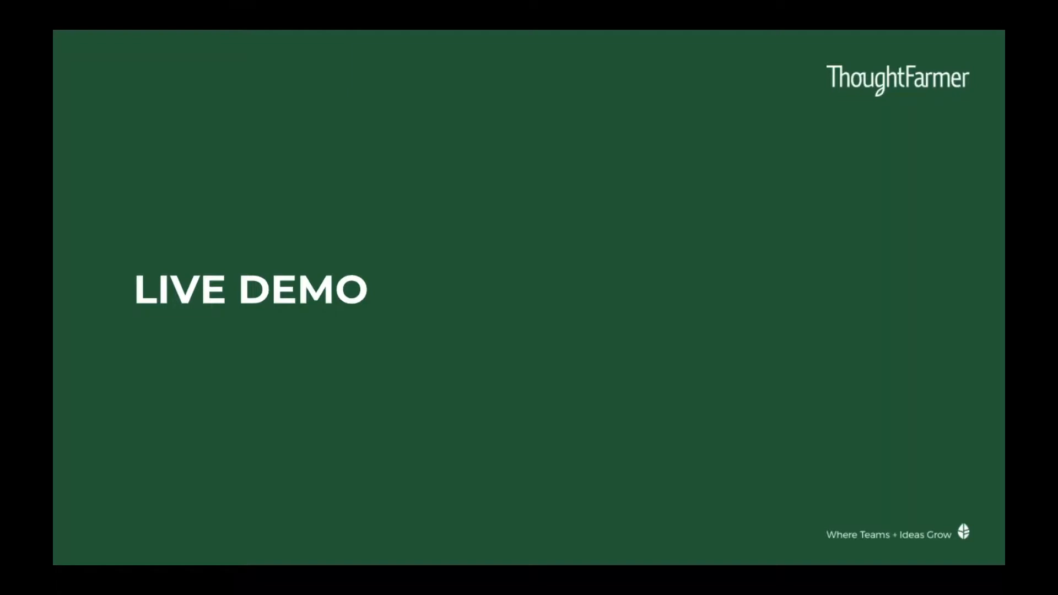
mouse_move(428, 522)
click(453, 558)
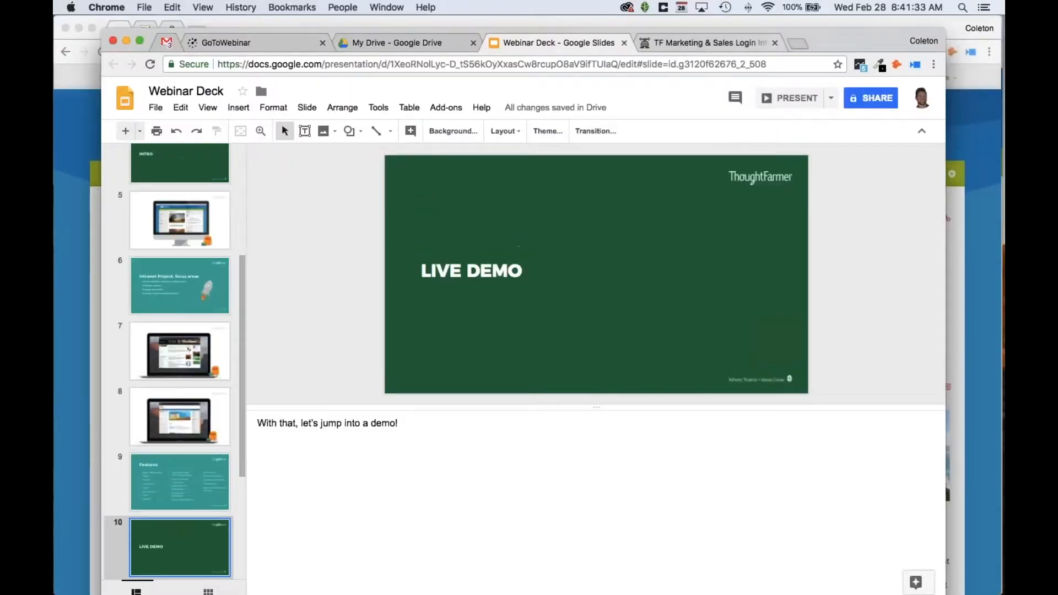
drag(809, 49, 54, 50)
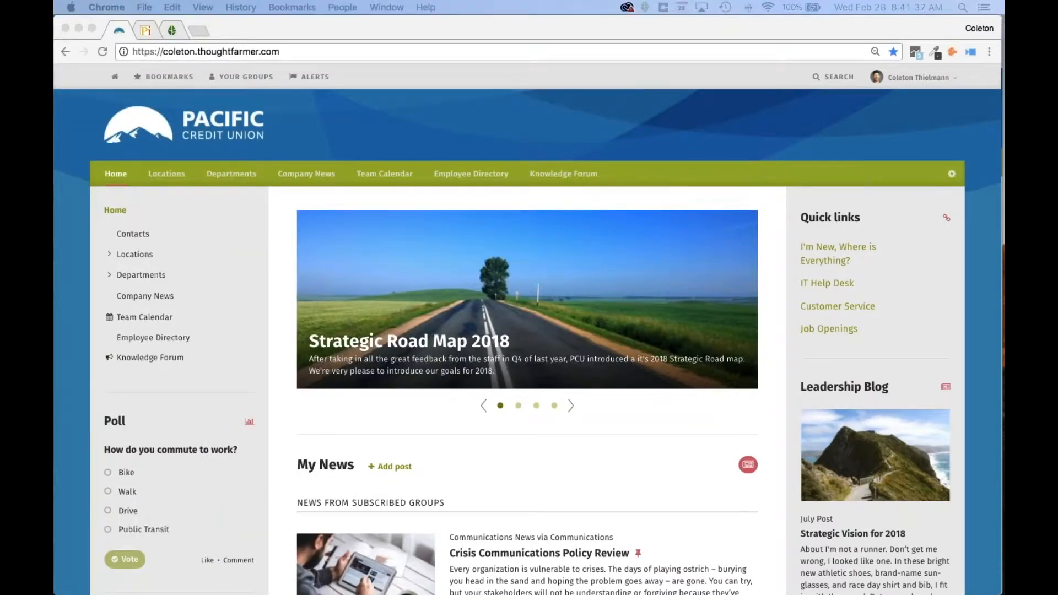
click(399, 31)
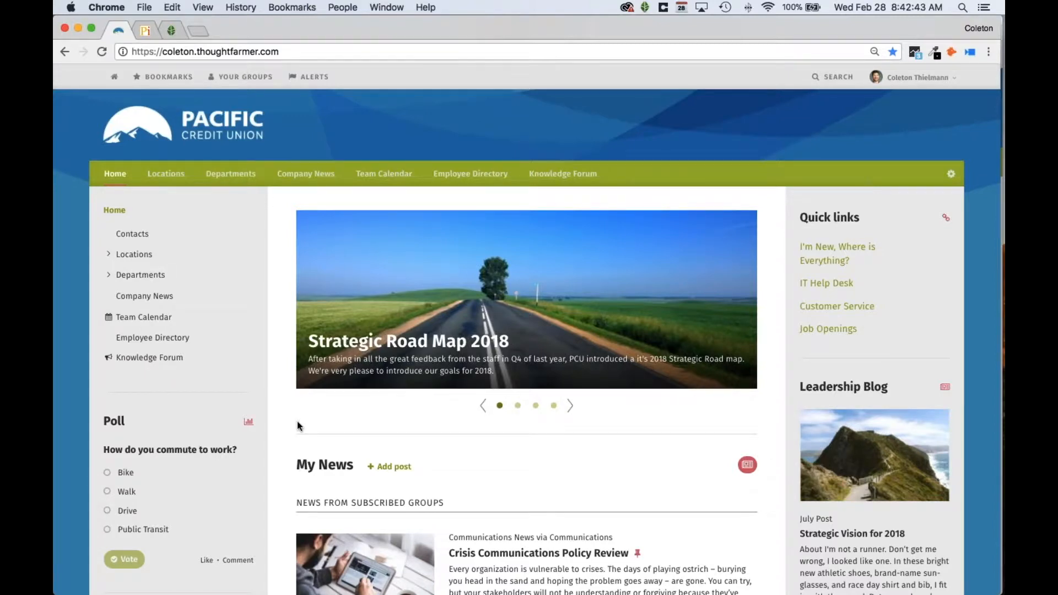
Step: Tour the Locations, Departments, Company News, Employee Directory and Knowledge Forum pages, and return to the homepage
click(163, 180)
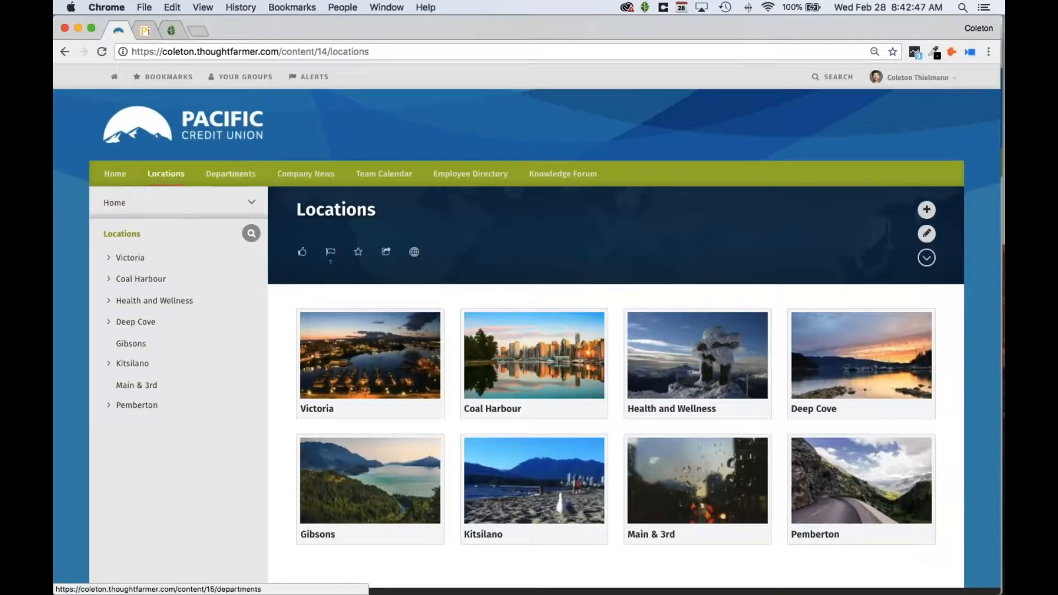
click(239, 179)
click(299, 177)
click(480, 177)
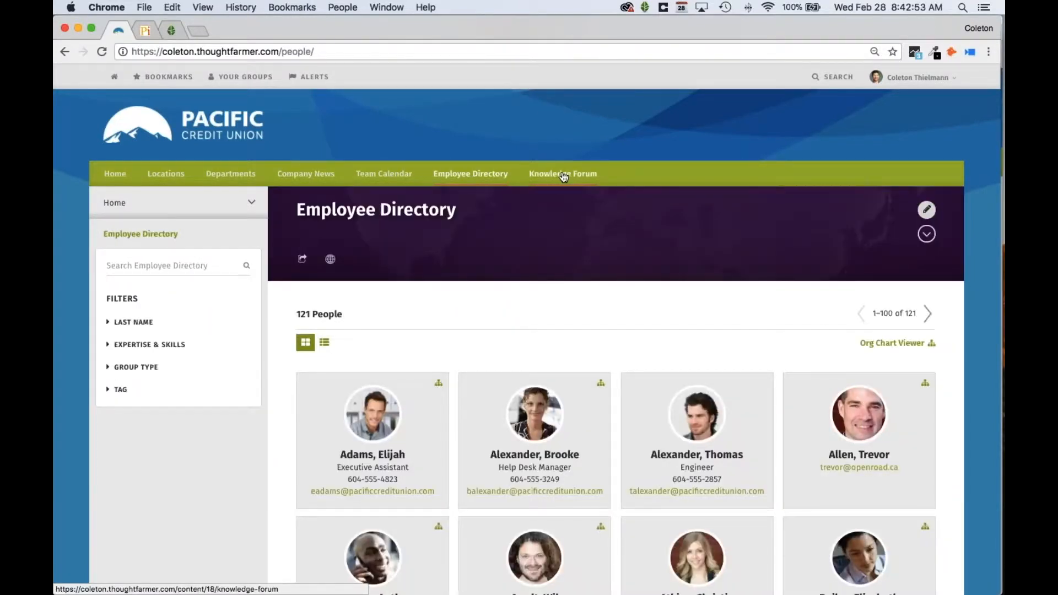
click(563, 174)
scroll(563, 177, down, 2)
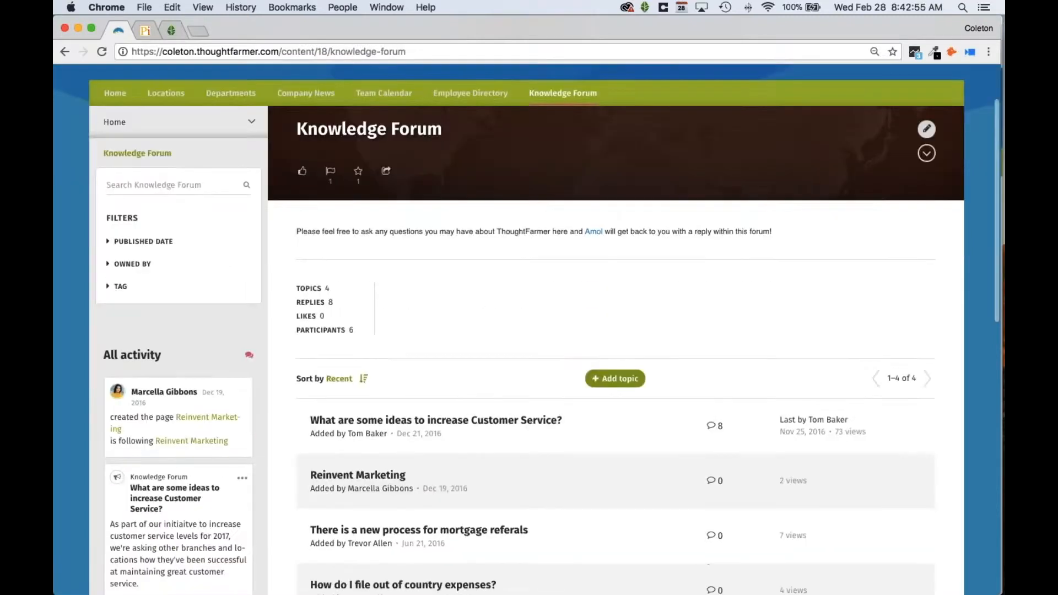
scroll(563, 177, up, 3)
click(114, 173)
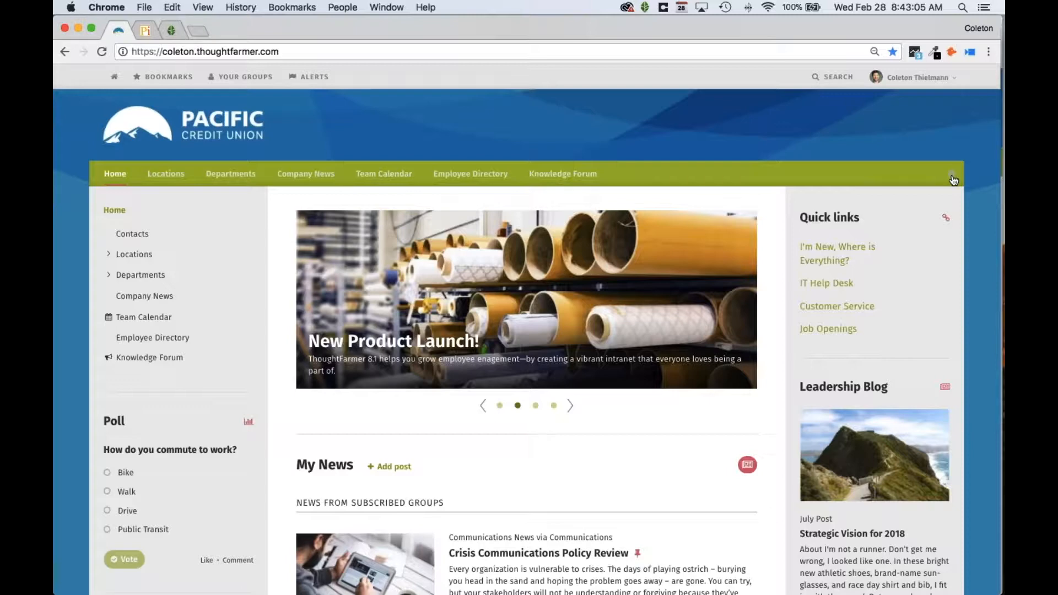
Step: Add a top level page with content type Section titled "Resources" and publish it
click(952, 176)
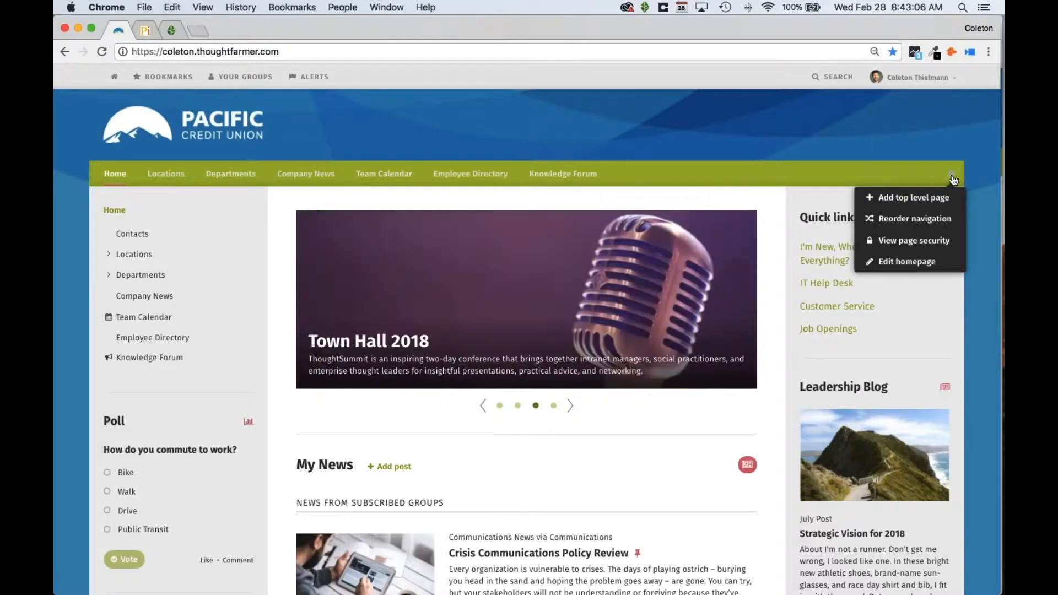
click(912, 202)
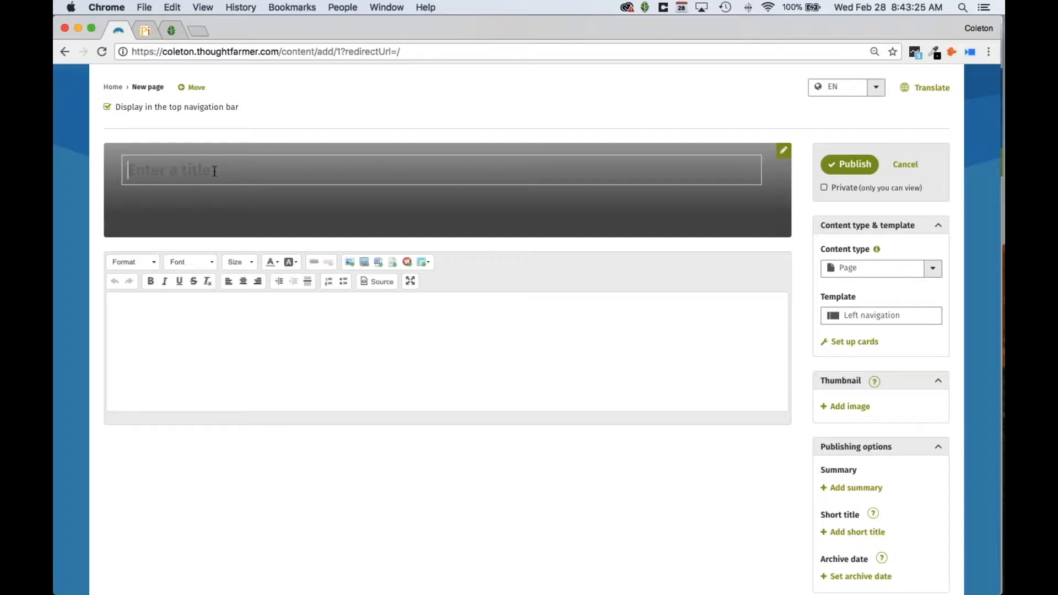
click(933, 269)
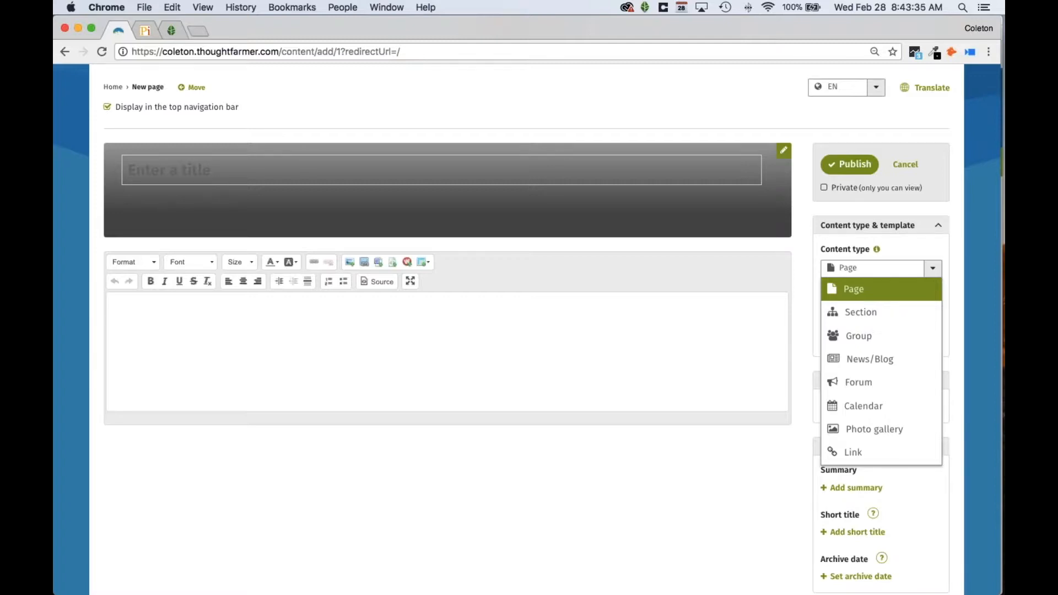
click(867, 311)
text(Resources)
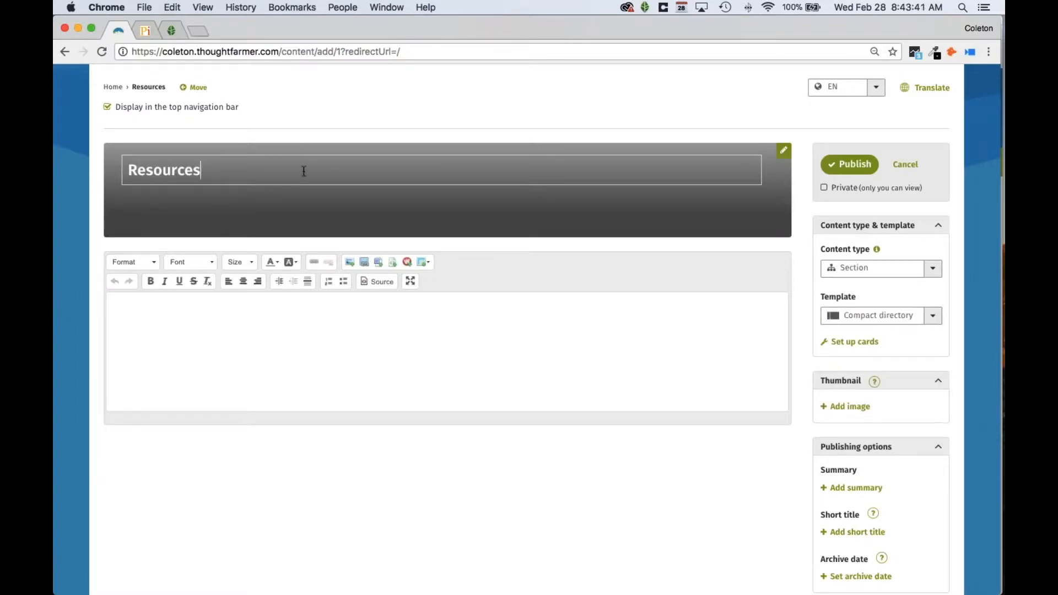
click(850, 164)
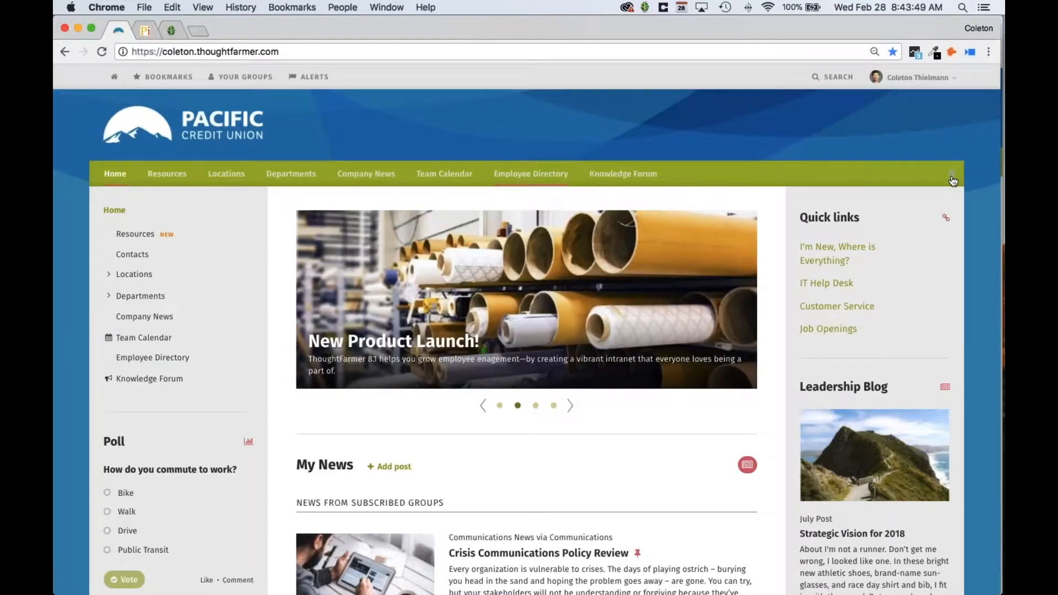
Step: Reorder the site navigation so Resources sits between Company News and Team Calendar, and save the order
click(952, 177)
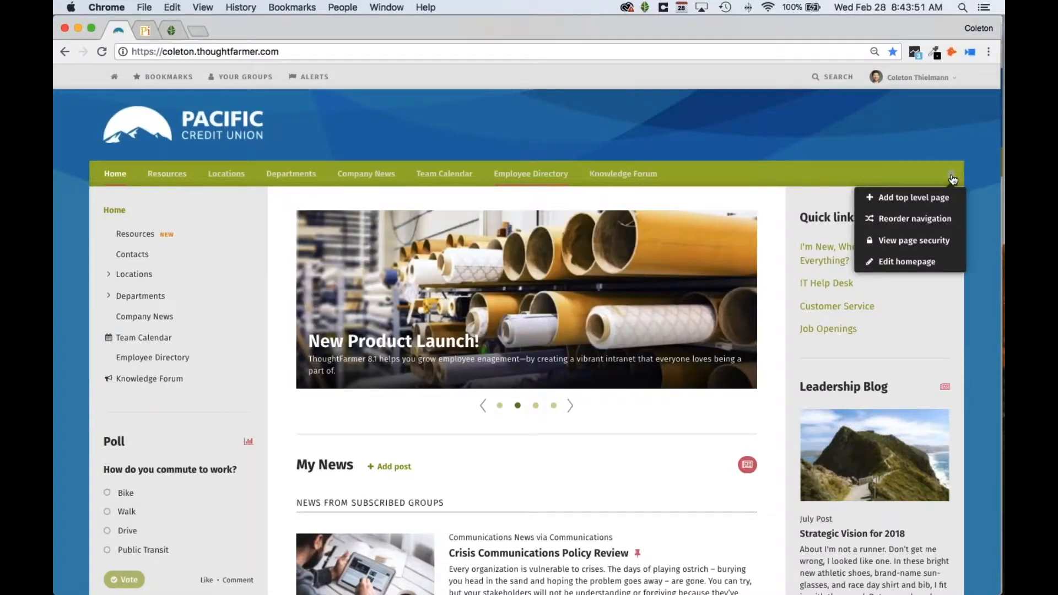
click(892, 221)
drag(458, 275, 468, 351)
click(626, 461)
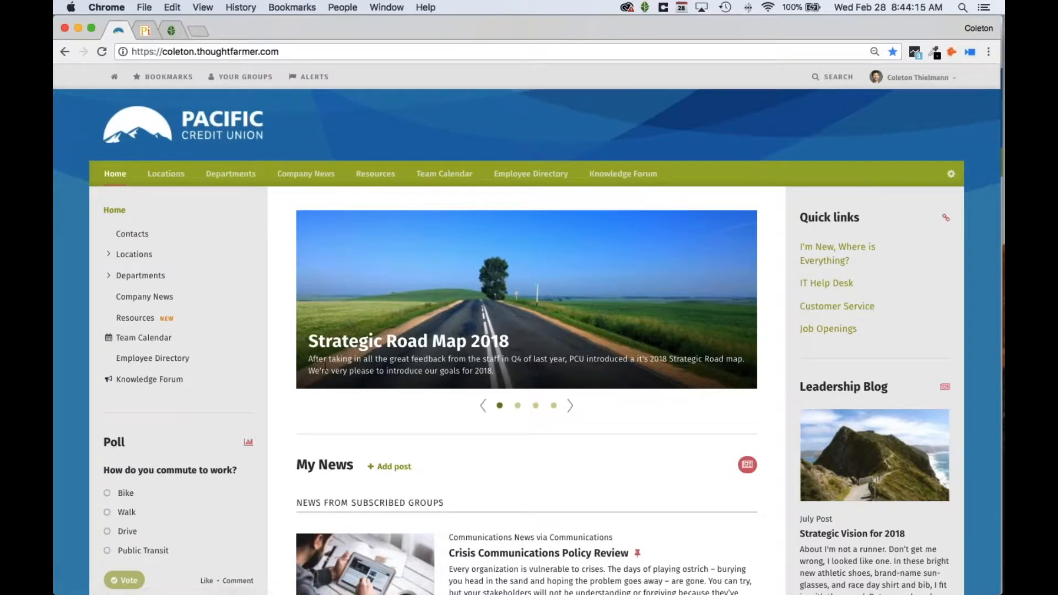
Step: Page through the homepage carousel's featured stories and examine the My News feed below it
scroll(293, 344, down, 3)
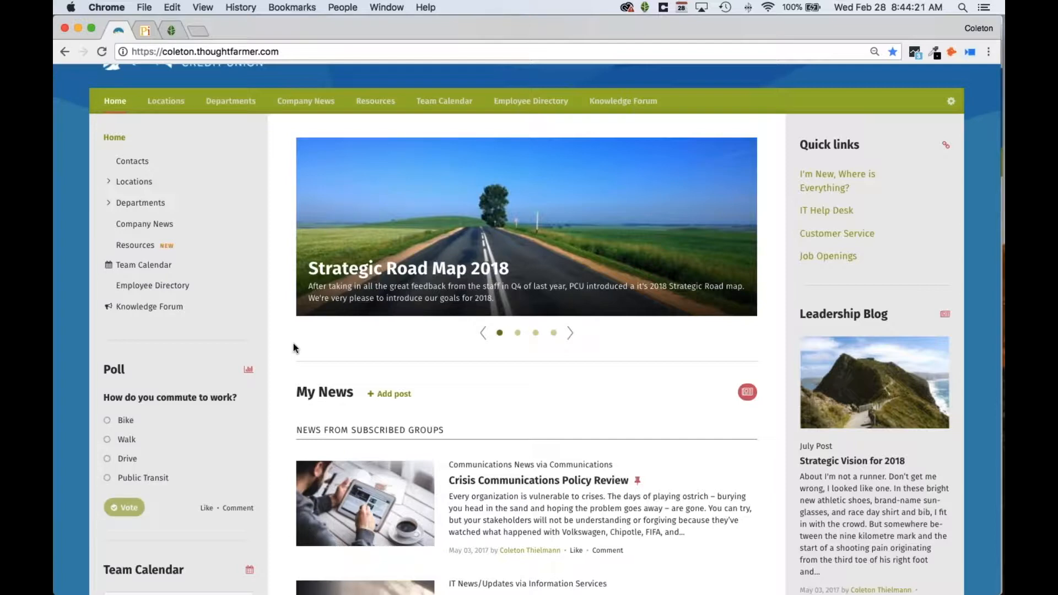
click(570, 334)
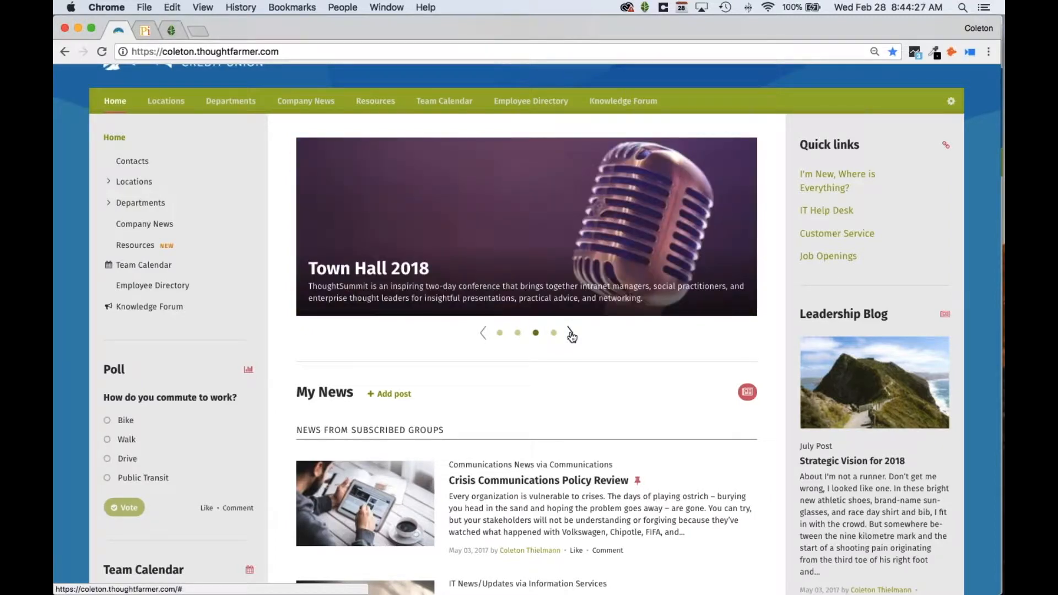
click(571, 334)
click(571, 334)
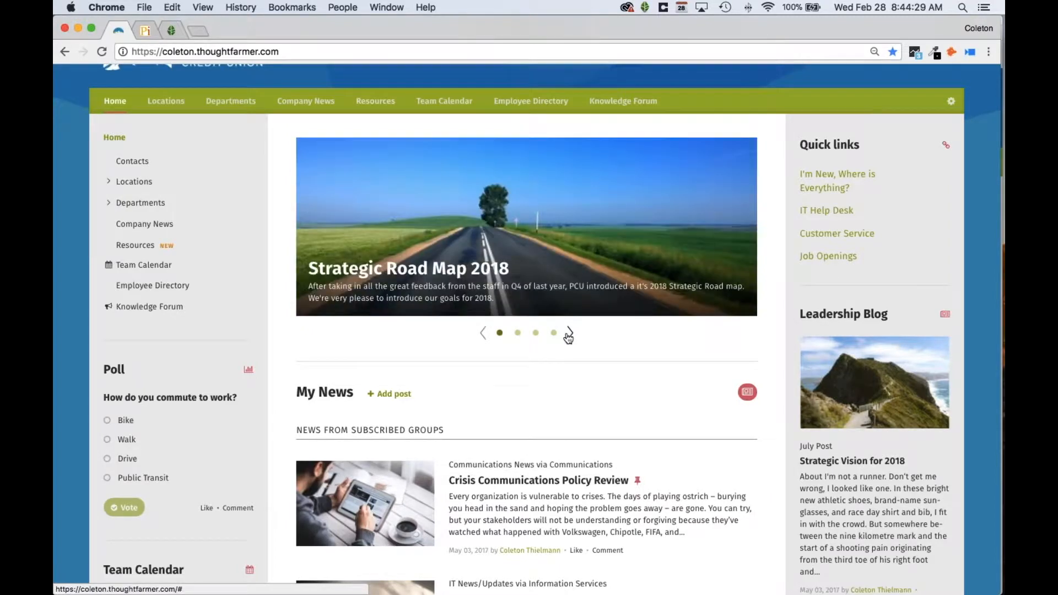
click(571, 335)
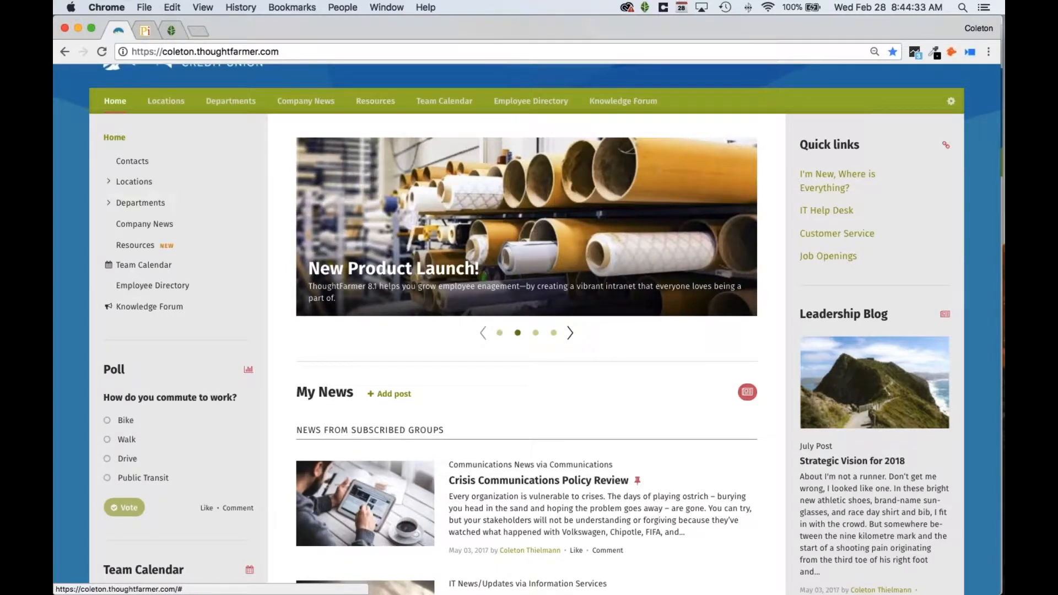
scroll(526, 368, down, 5)
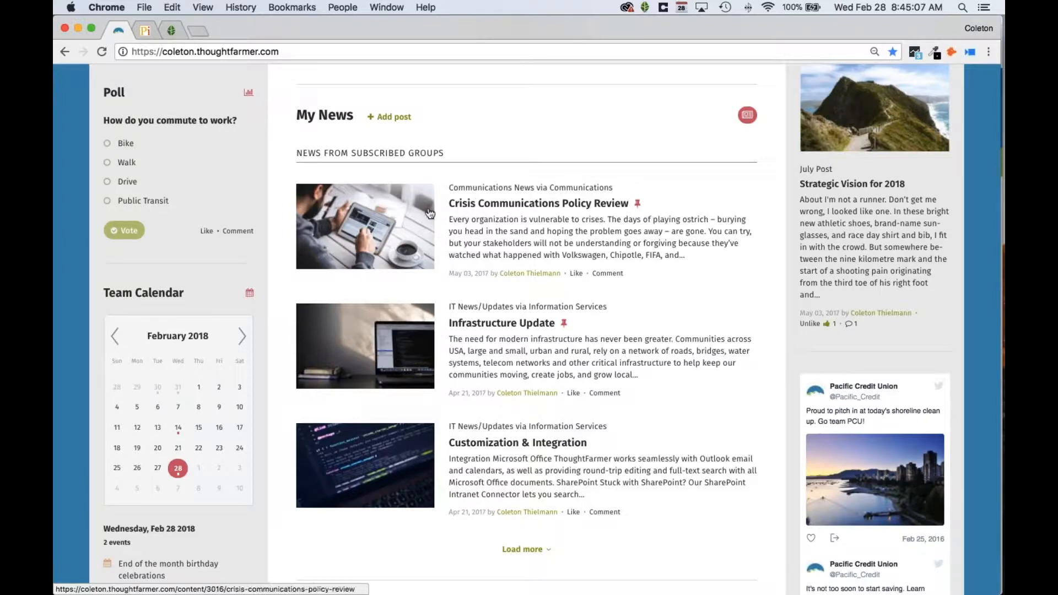
Step: Open the Communications page from your subscribed groups and examine its news, members, poll and activity
scroll(551, 203, up, 5)
scroll(529, 220, up, 2)
mouse_move(242, 77)
click(244, 105)
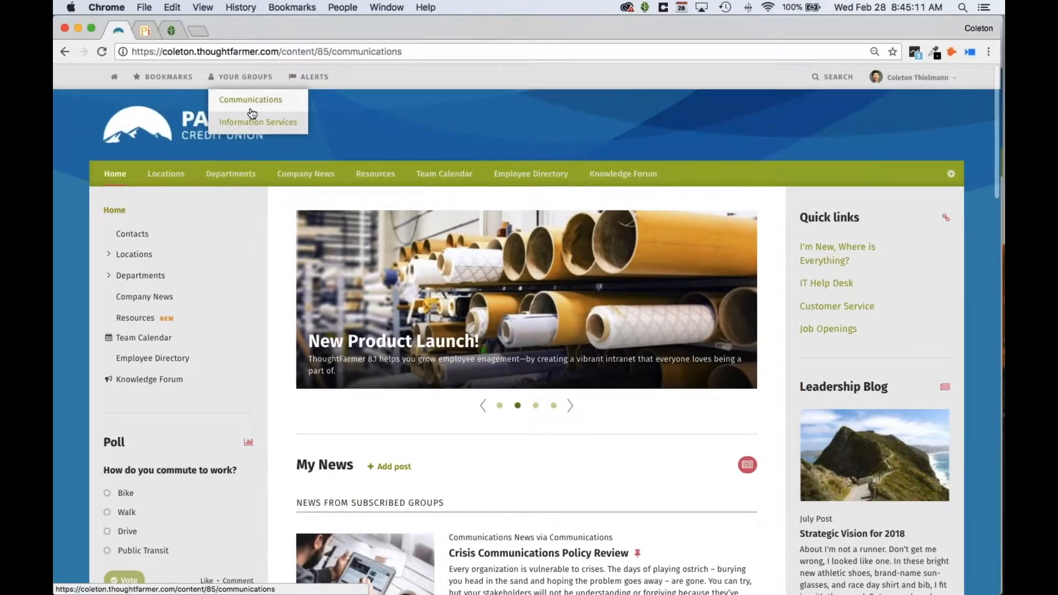
scroll(286, 320, down, 3)
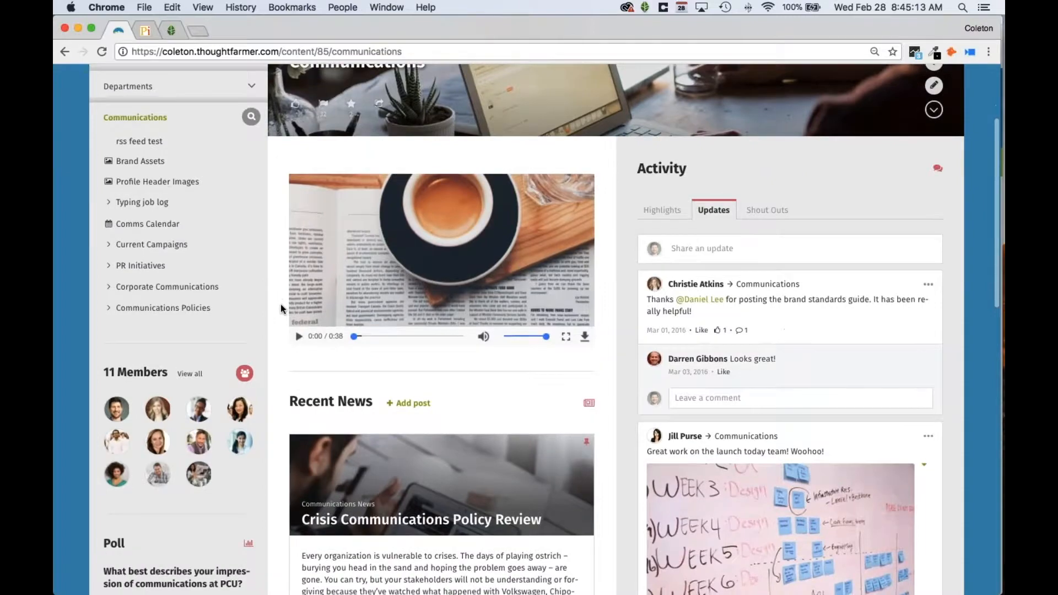
scroll(280, 303, up, 1)
scroll(270, 330, down, 4)
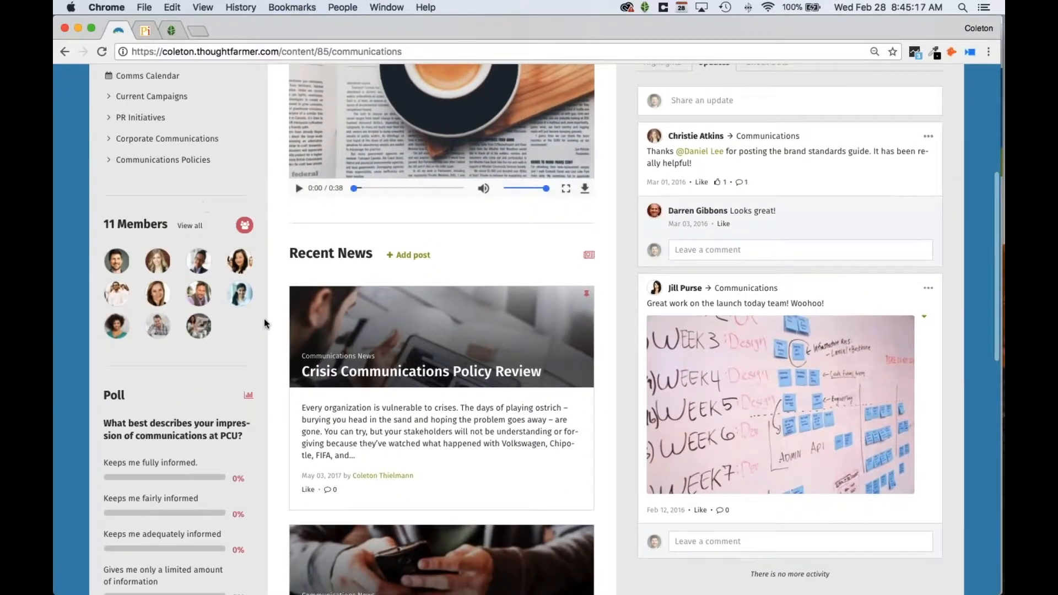
scroll(331, 364, down, 1)
scroll(331, 364, up, 2)
scroll(221, 312, up, 1)
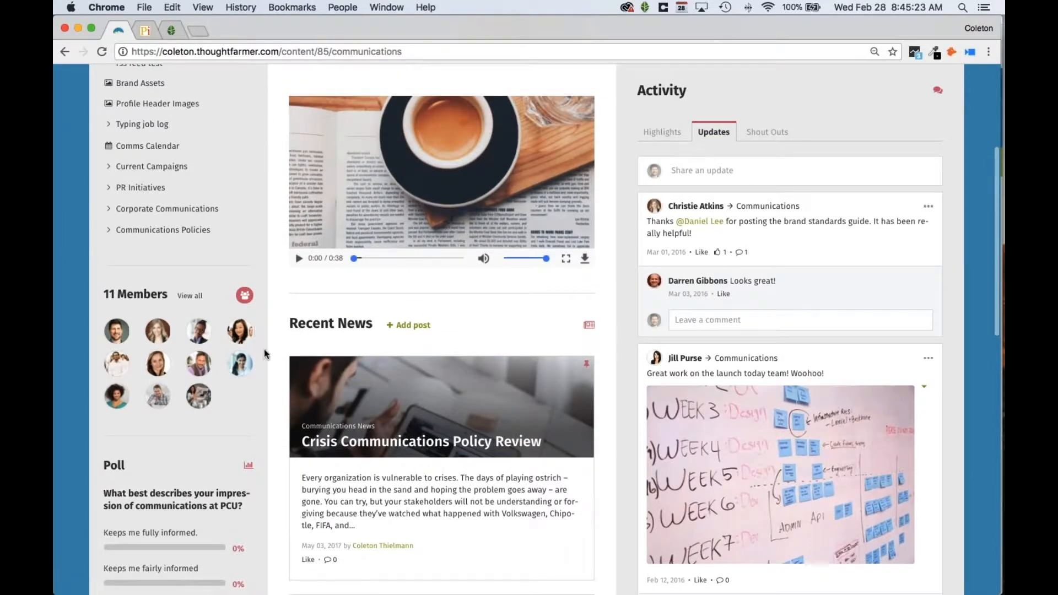
scroll(264, 349, up, 5)
Step: Return to the homepage and examine the posts from subscribed groups in My News
click(114, 76)
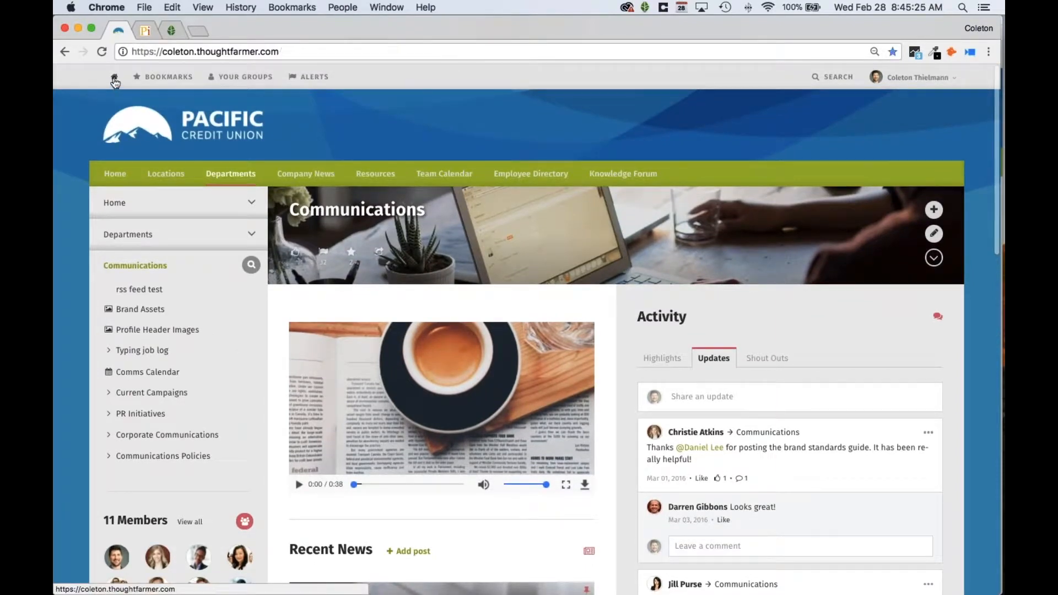
scroll(283, 297, down, 5)
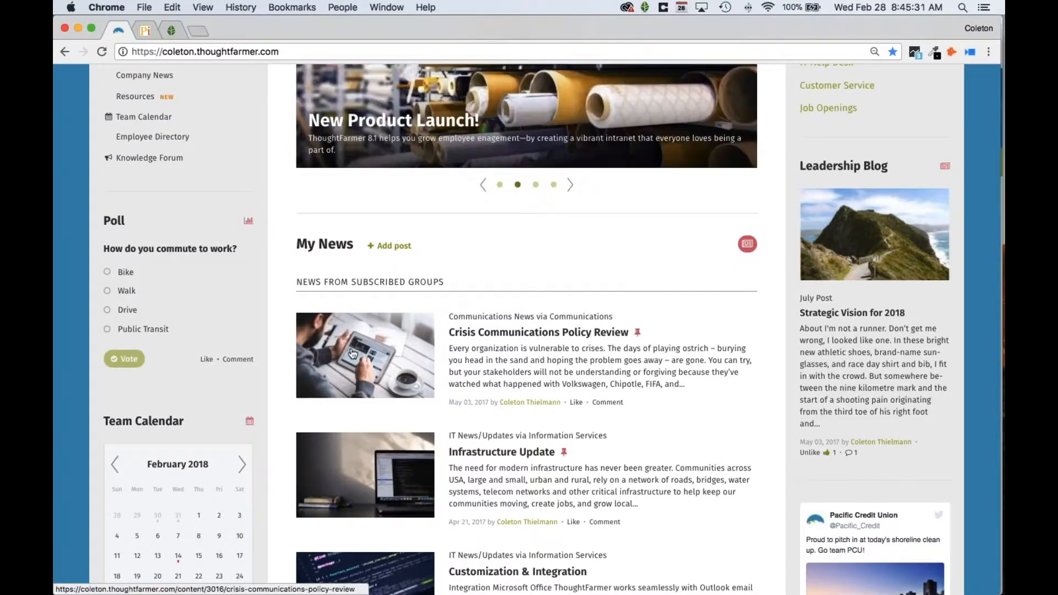
scroll(353, 353, down, 1)
scroll(352, 353, down, 2)
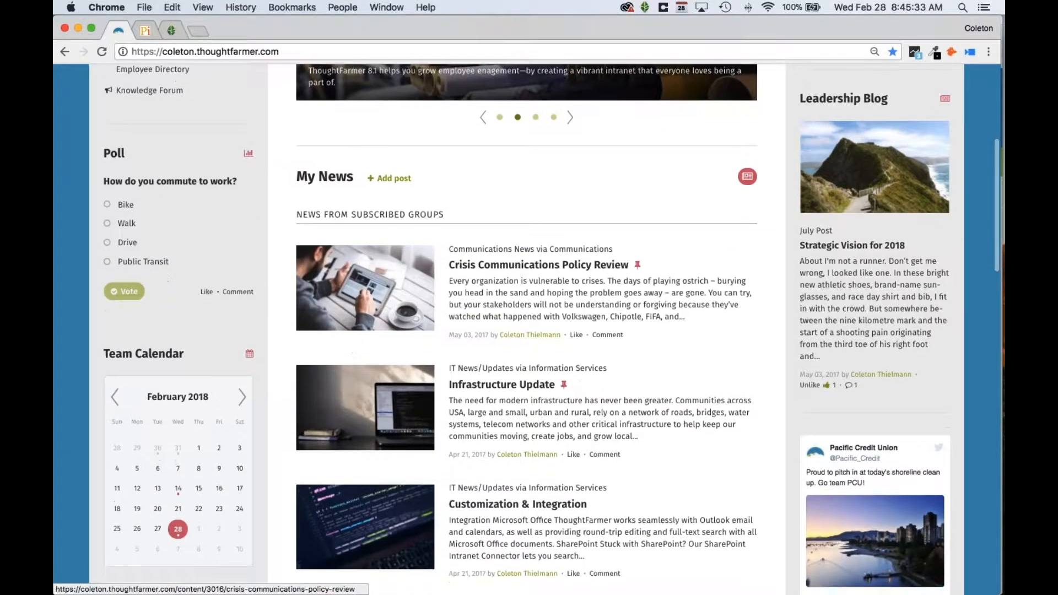
scroll(357, 370, down, 2)
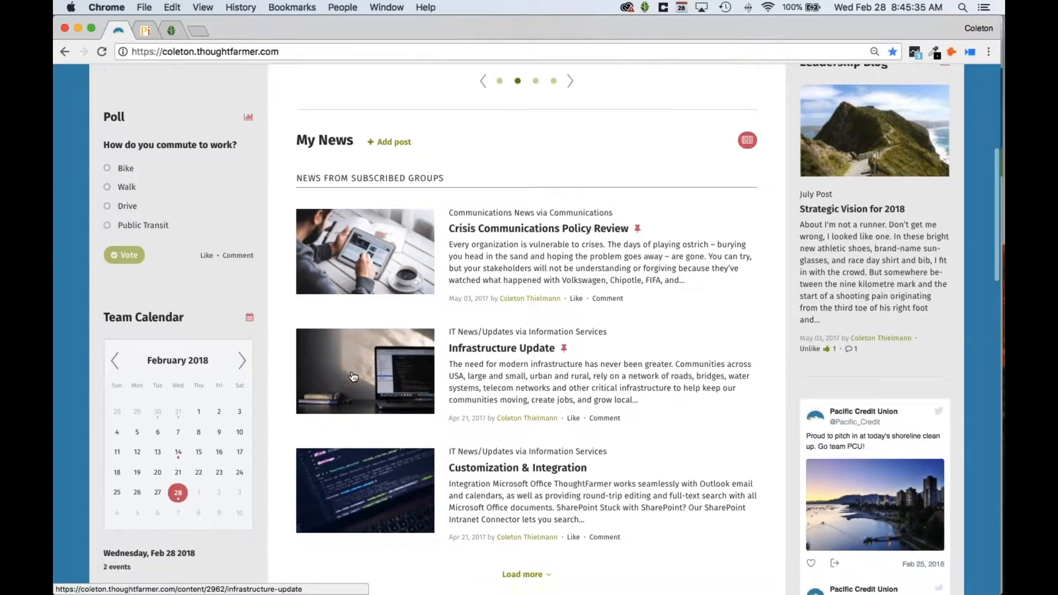
scroll(370, 392, down, 1)
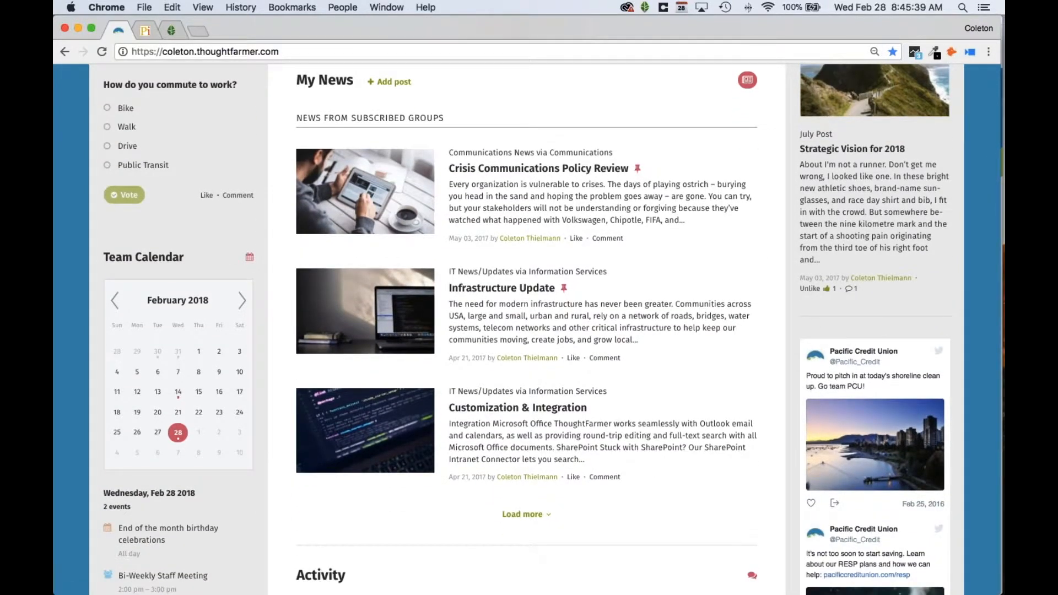
Step: Start a new My News post in Communications News and title it "New Comms Manager"
scroll(358, 494, up, 4)
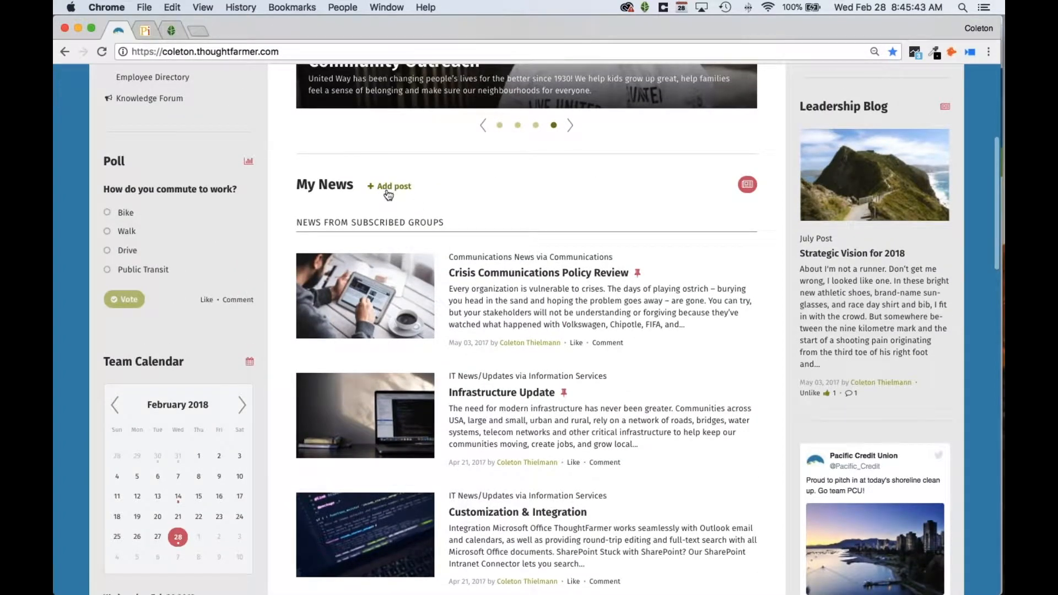
click(392, 187)
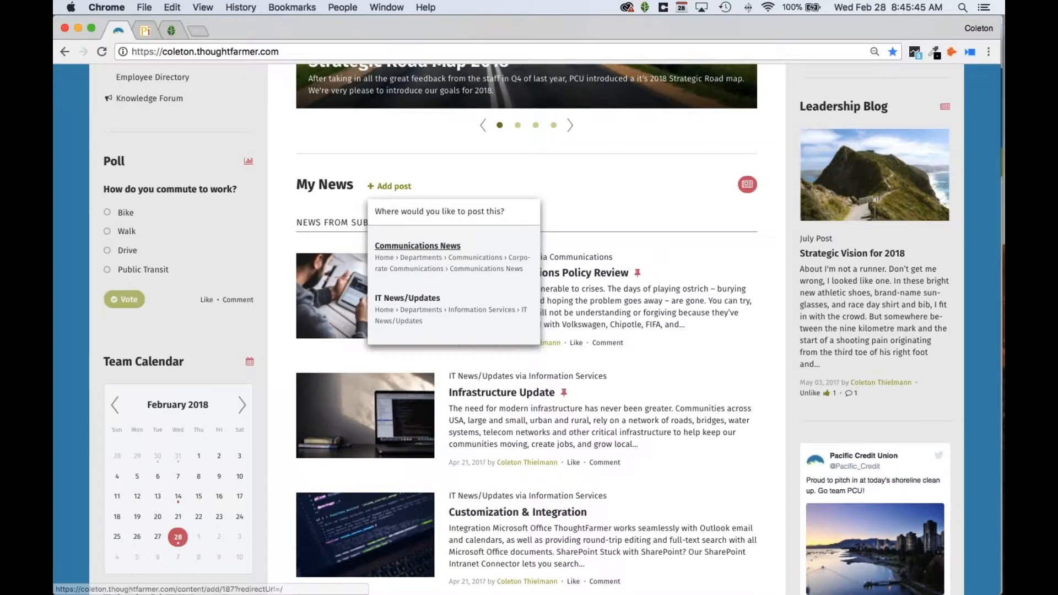
click(391, 249)
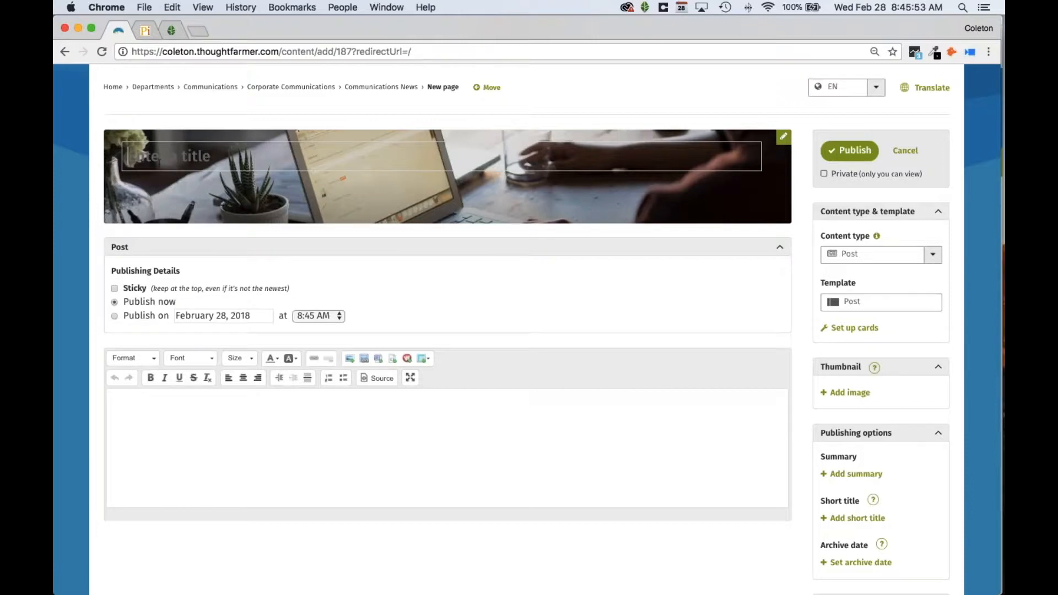
text(New)
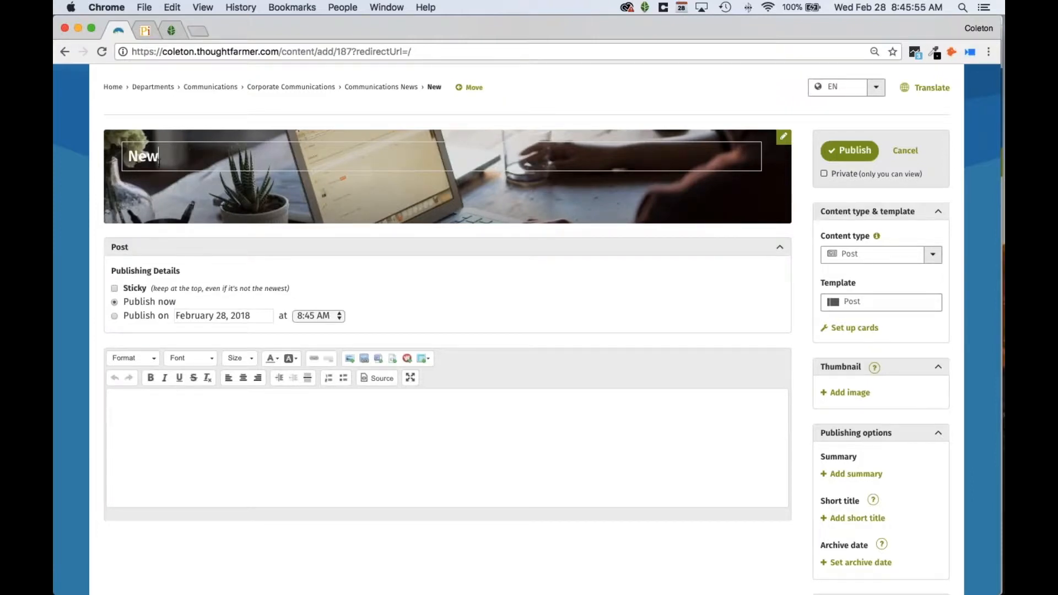
text( Comms Manager)
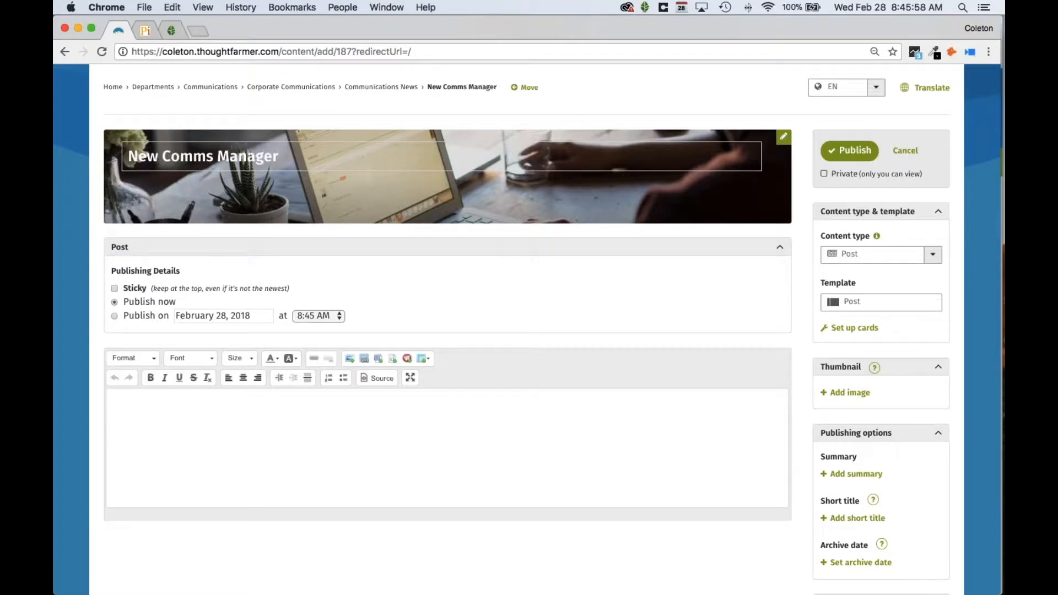
Step: Import the new manager's welcome Word document into the post body with full formatting and review the imported content
click(164, 413)
click(379, 362)
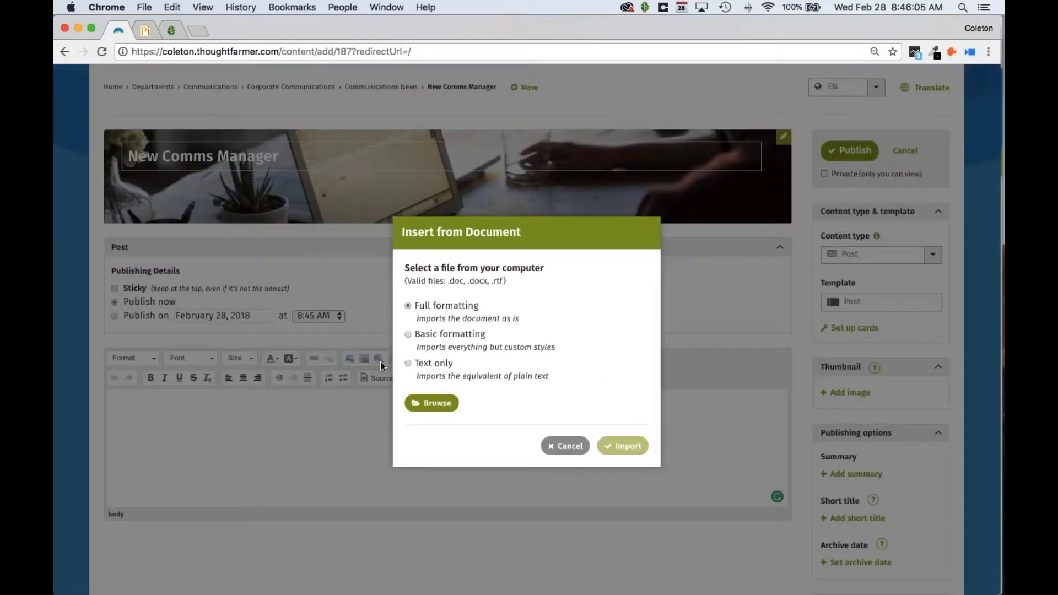
click(427, 405)
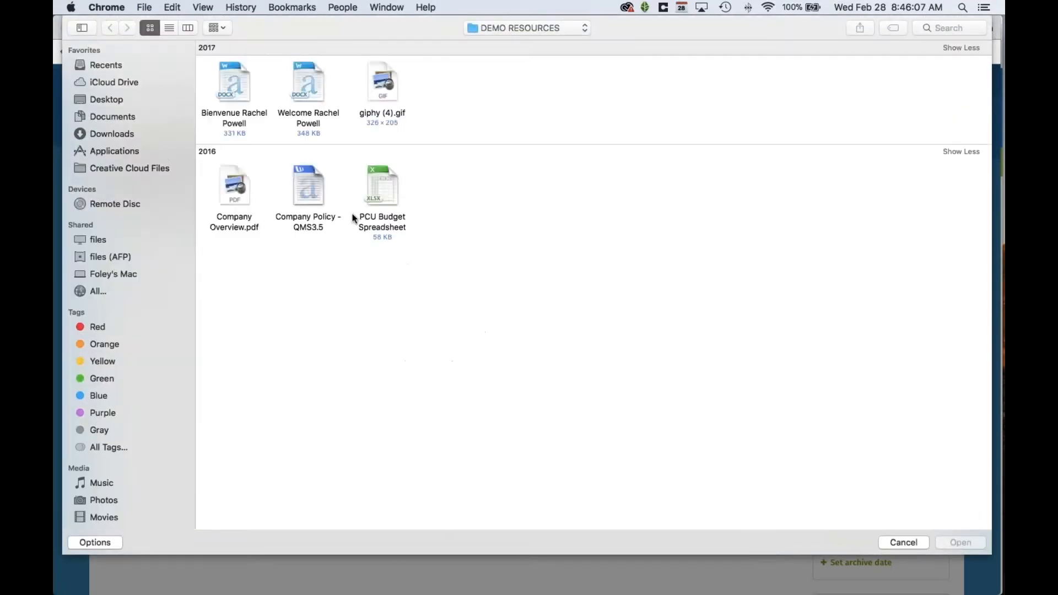
double_click(304, 73)
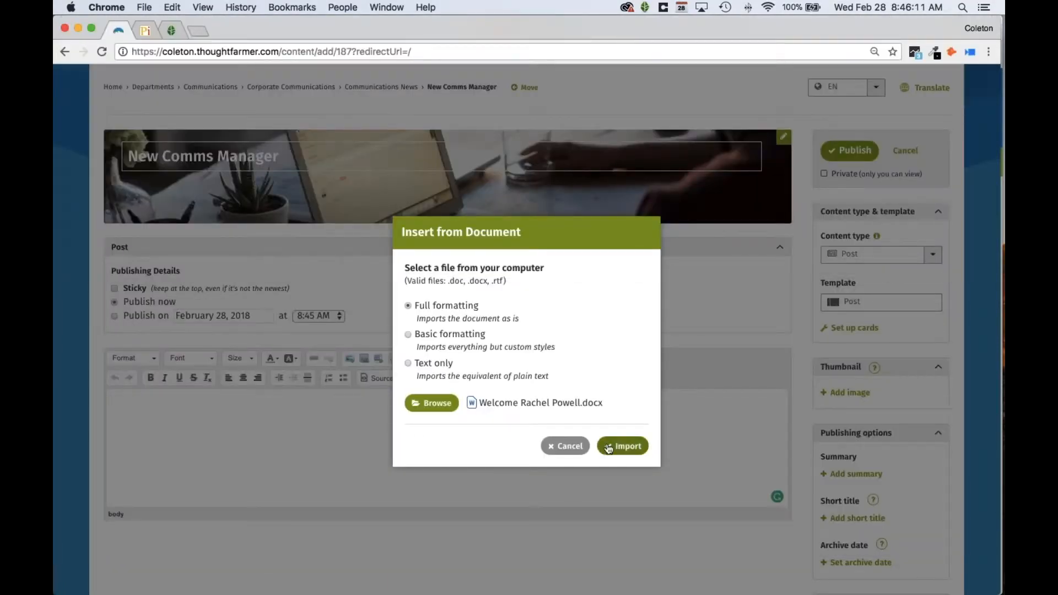
click(624, 451)
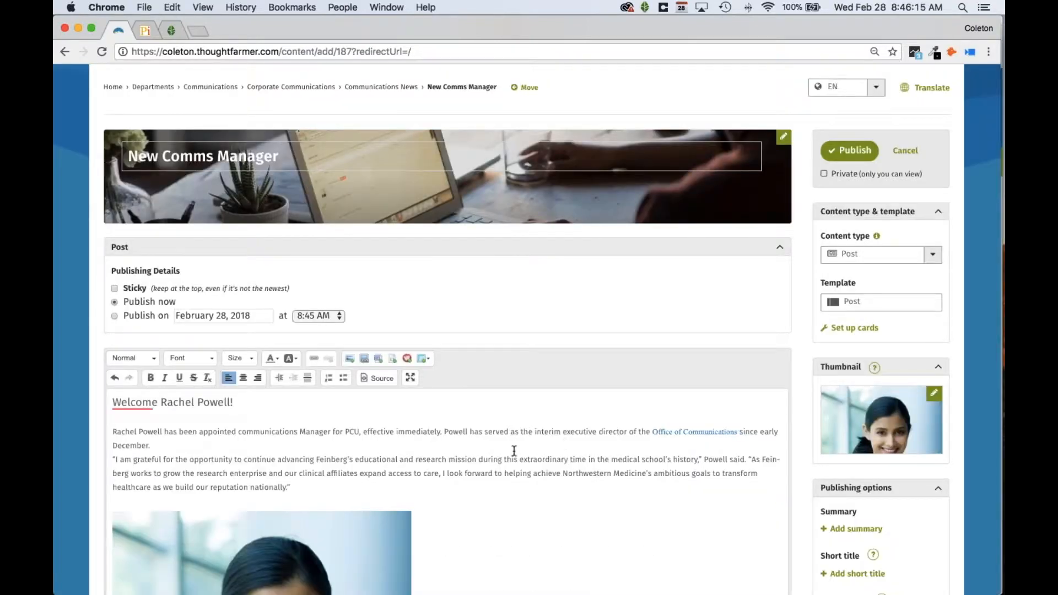
scroll(512, 449, down, 5)
scroll(518, 451, up, 1)
scroll(526, 454, up, 2)
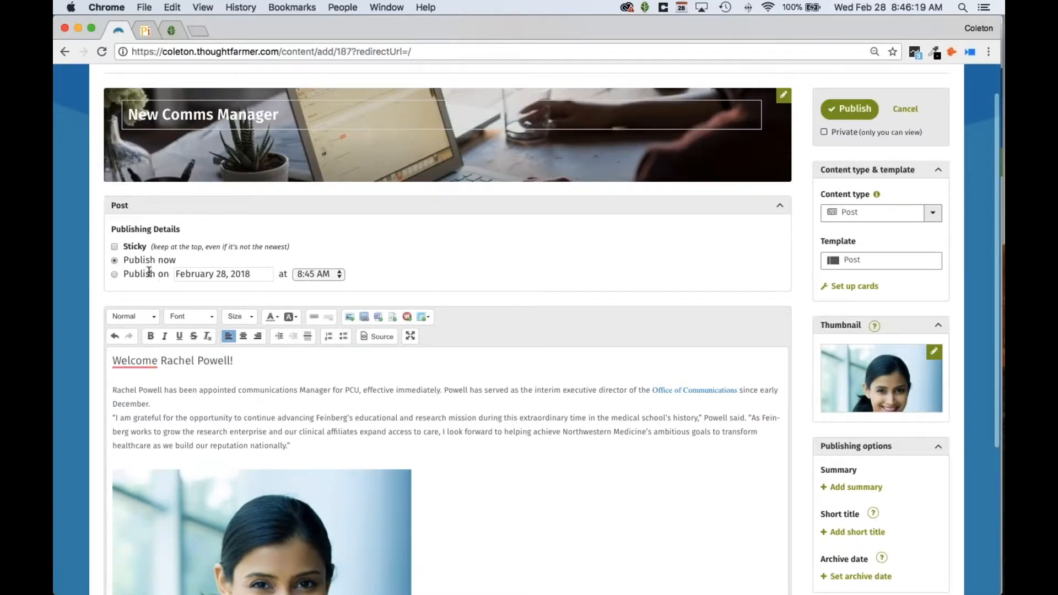
Step: Mark the New Comms Manager post as sticky so it stays at the top of the news
click(112, 246)
scroll(717, 423, down, 1)
scroll(718, 423, down, 5)
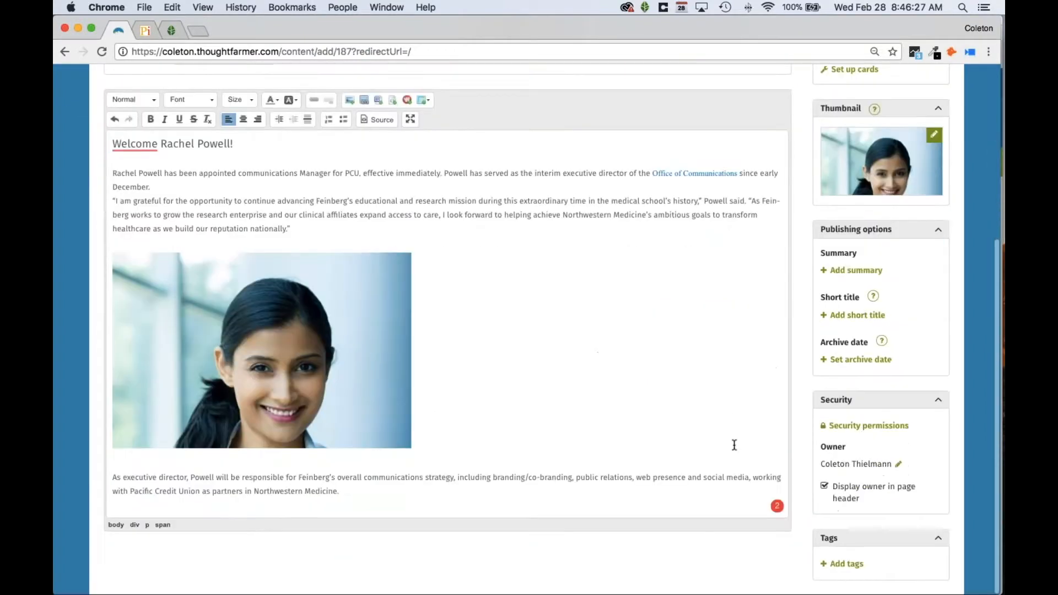
Step: Open the post's archive date calendar and browse to March 2018 without picking a date
click(848, 362)
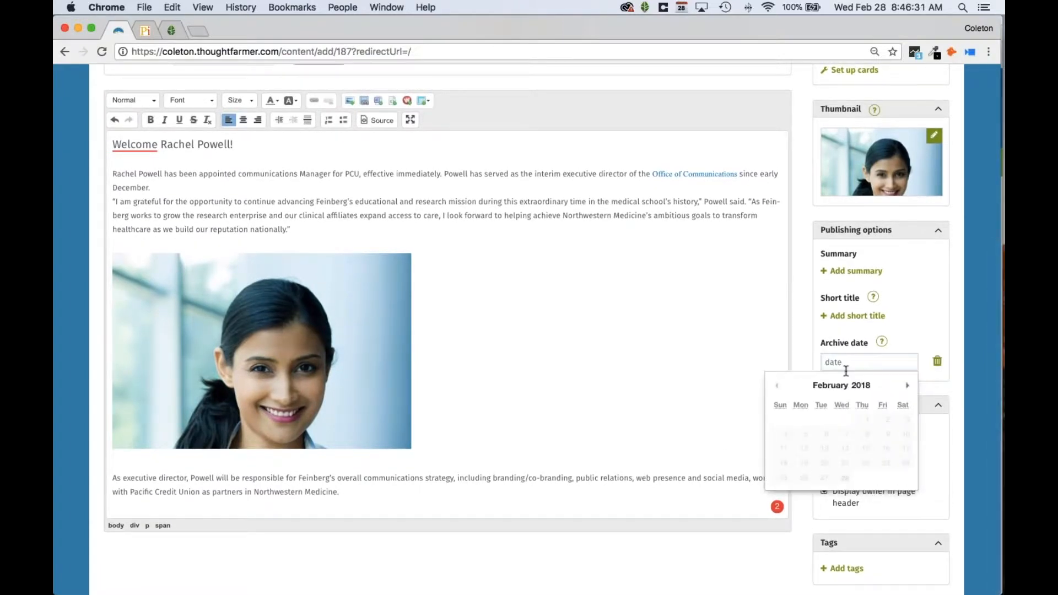
click(907, 385)
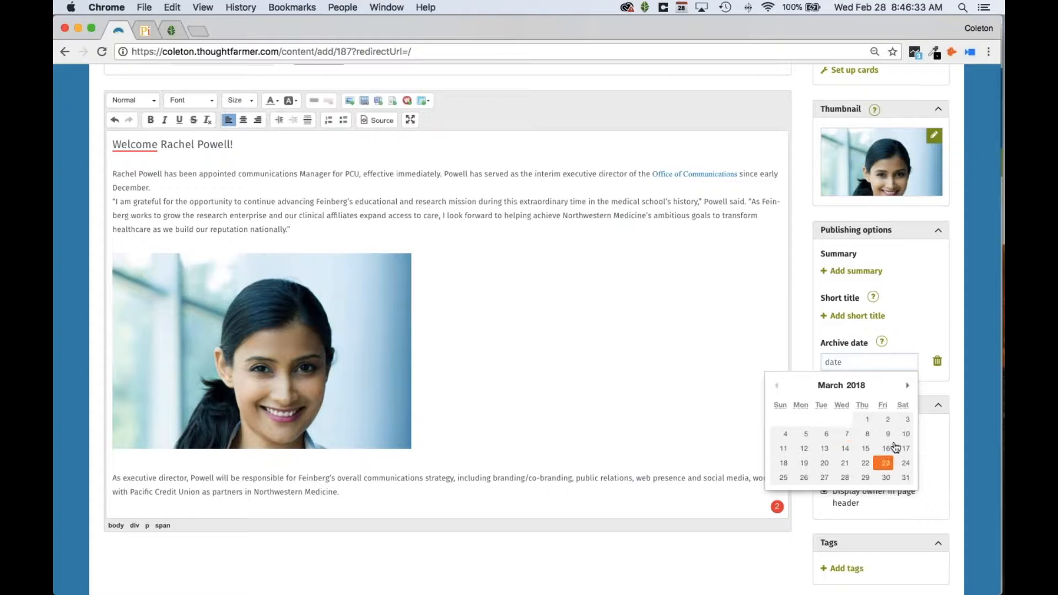
click(731, 337)
Step: Publish the New Comms Manager post and view its entry in the homepage's My News
scroll(732, 331, up, 5)
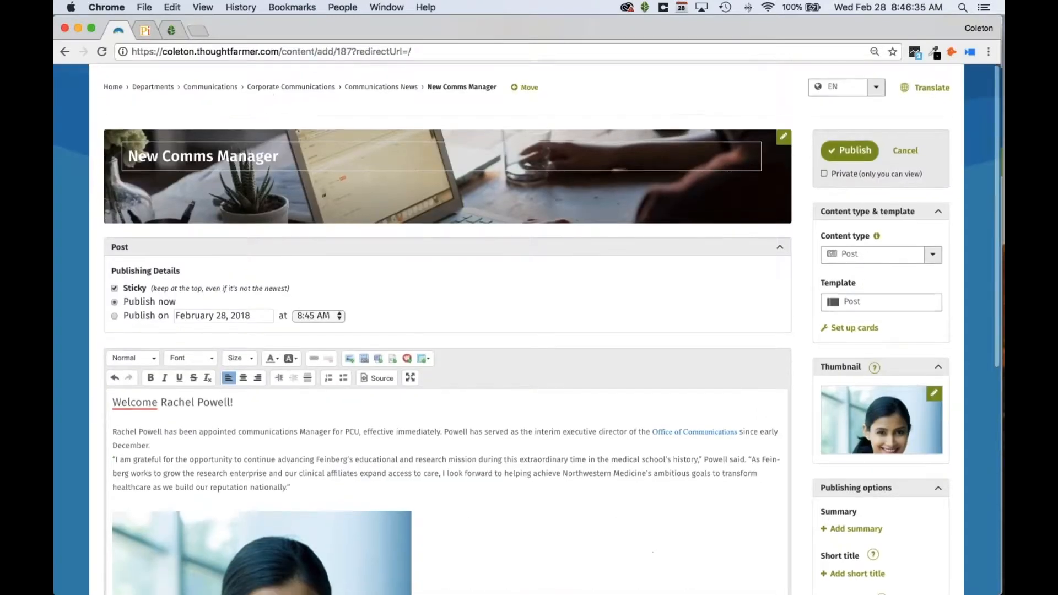
click(855, 156)
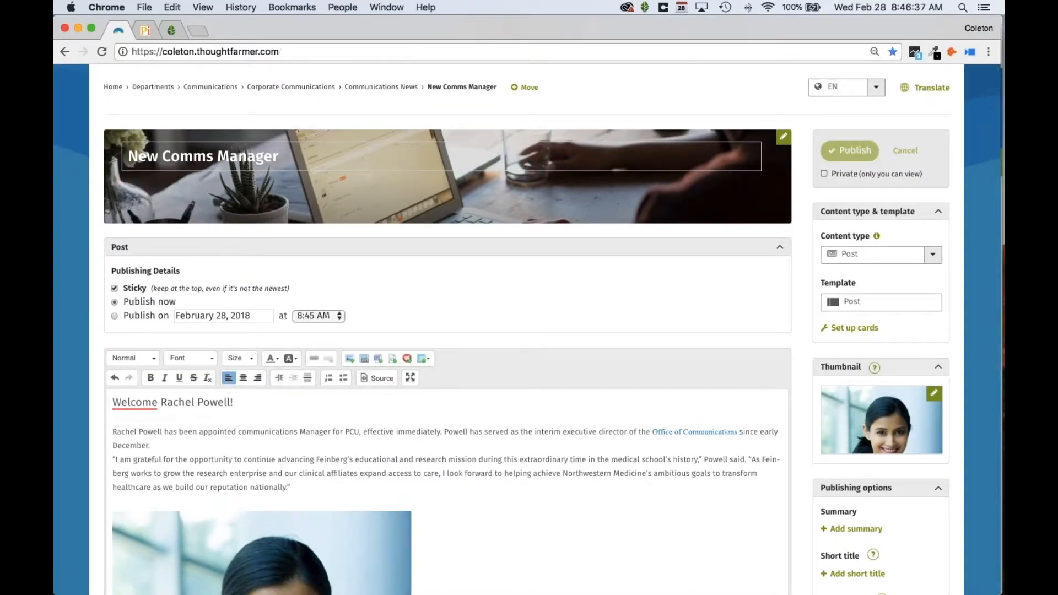
scroll(527, 331, down, 5)
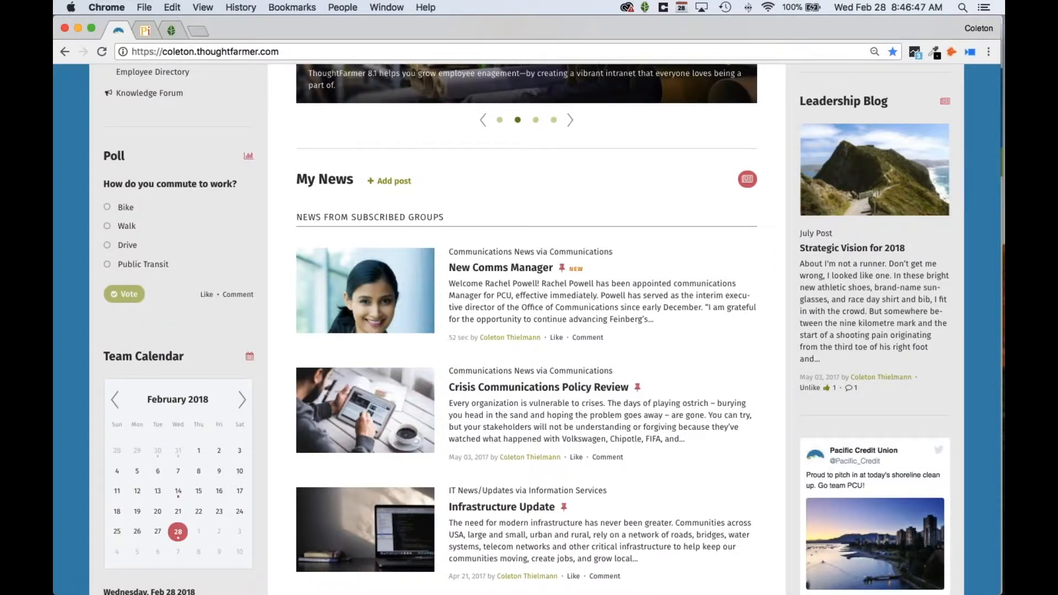
Step: Examine the homepage's carousel, commuting poll, team calendar, February birthdays and activity feed around the news posts
scroll(287, 417, up, 5)
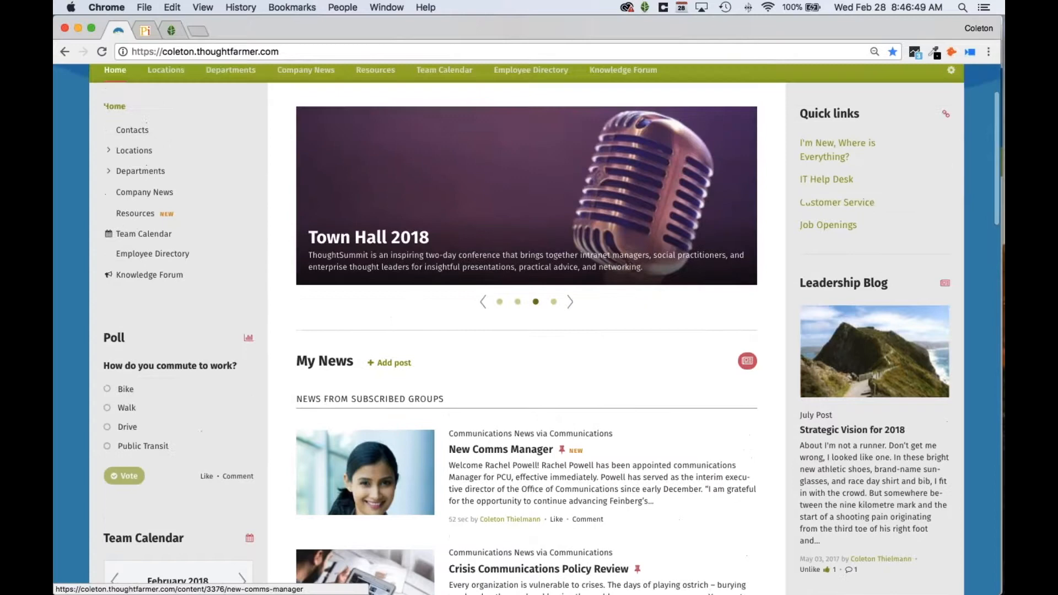
scroll(287, 417, up, 1)
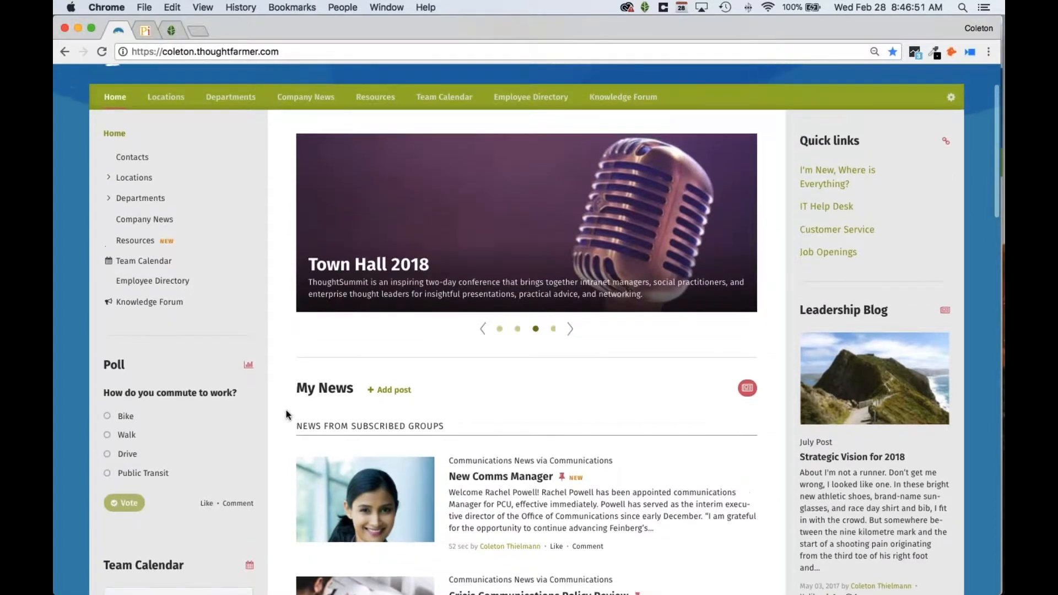
scroll(249, 258, up, 2)
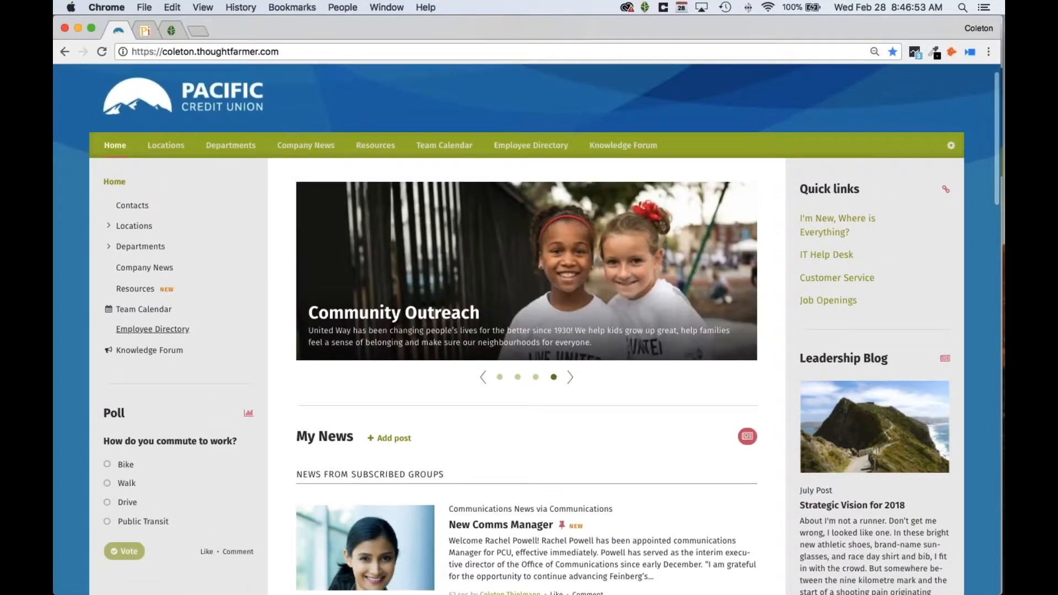
scroll(123, 318, down, 4)
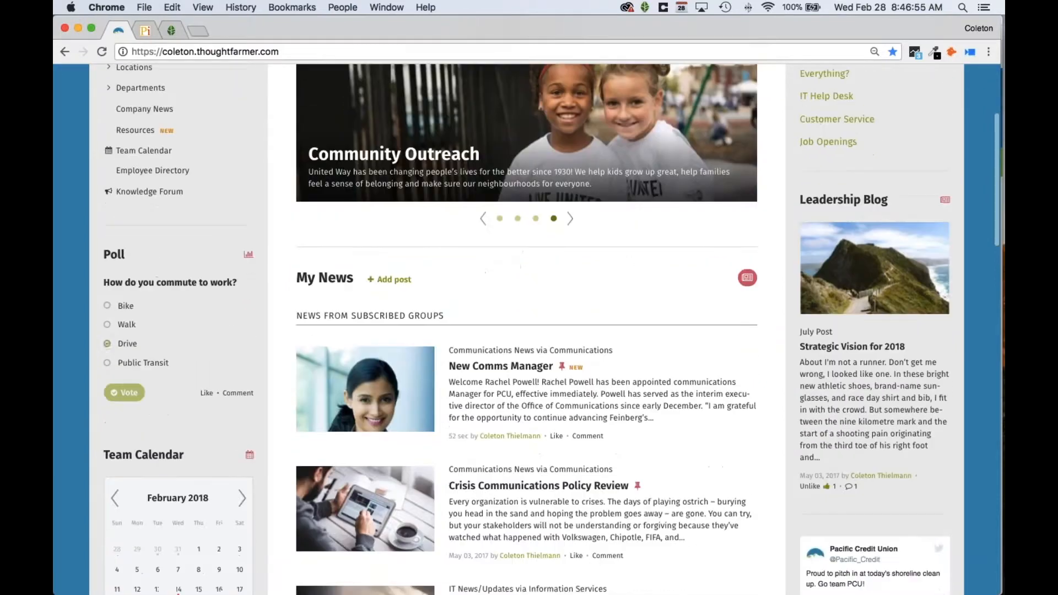
scroll(123, 318, down, 2)
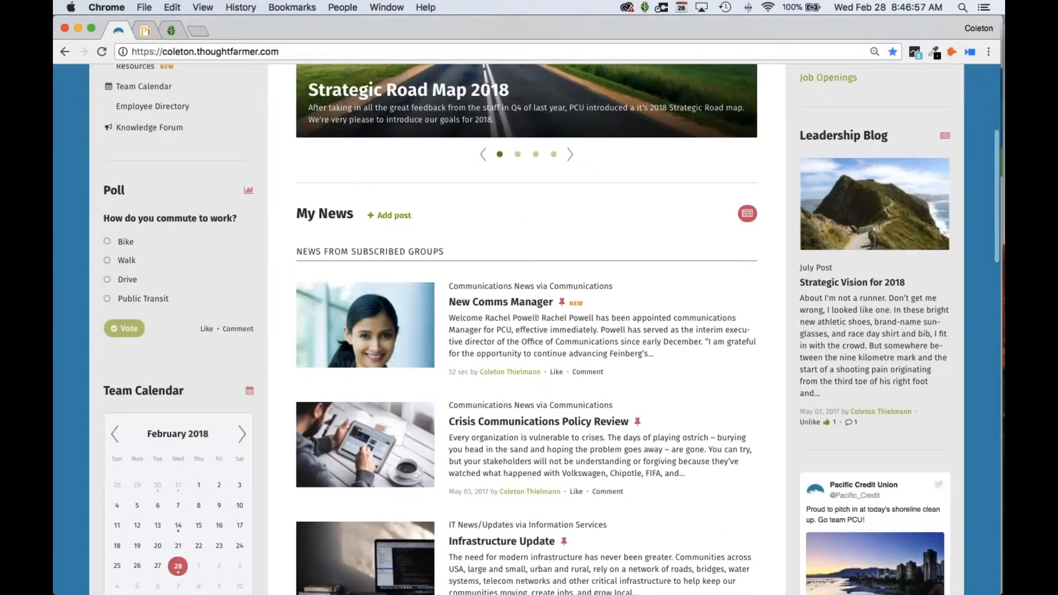
scroll(142, 255, down, 2)
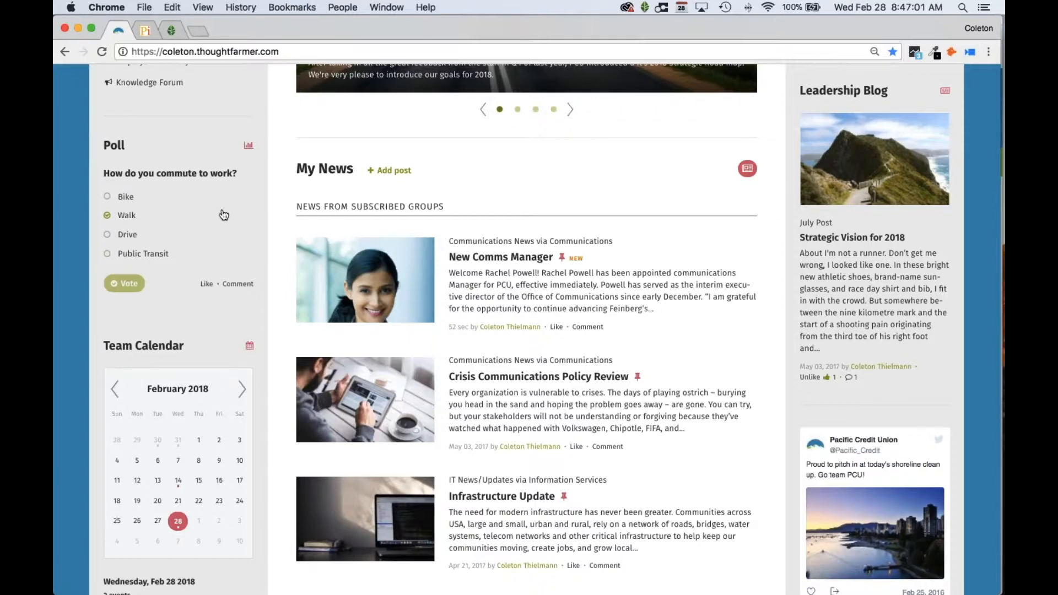
scroll(223, 215, down, 6)
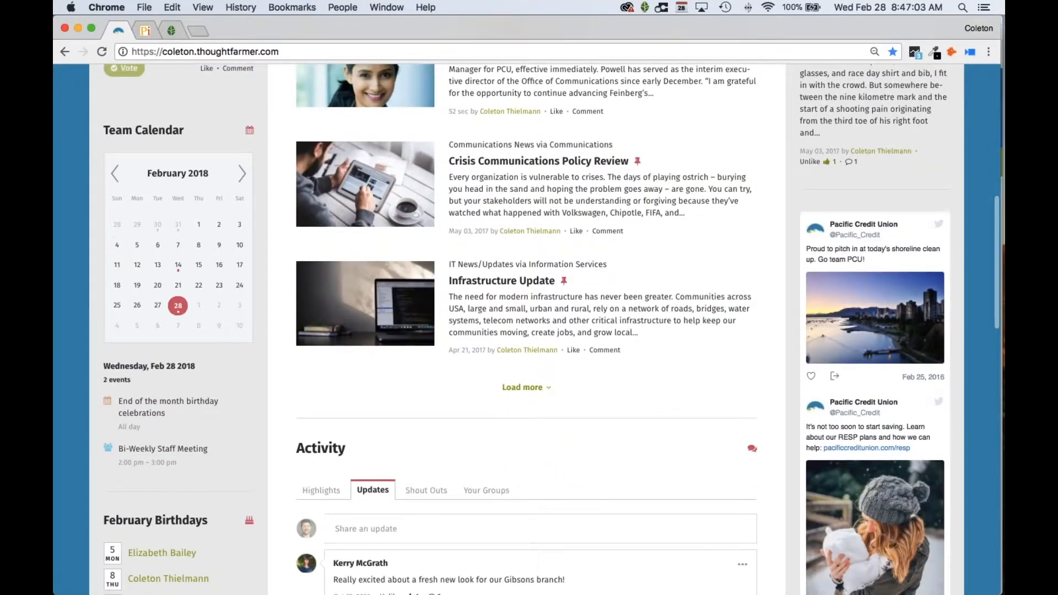
scroll(228, 234, down, 1)
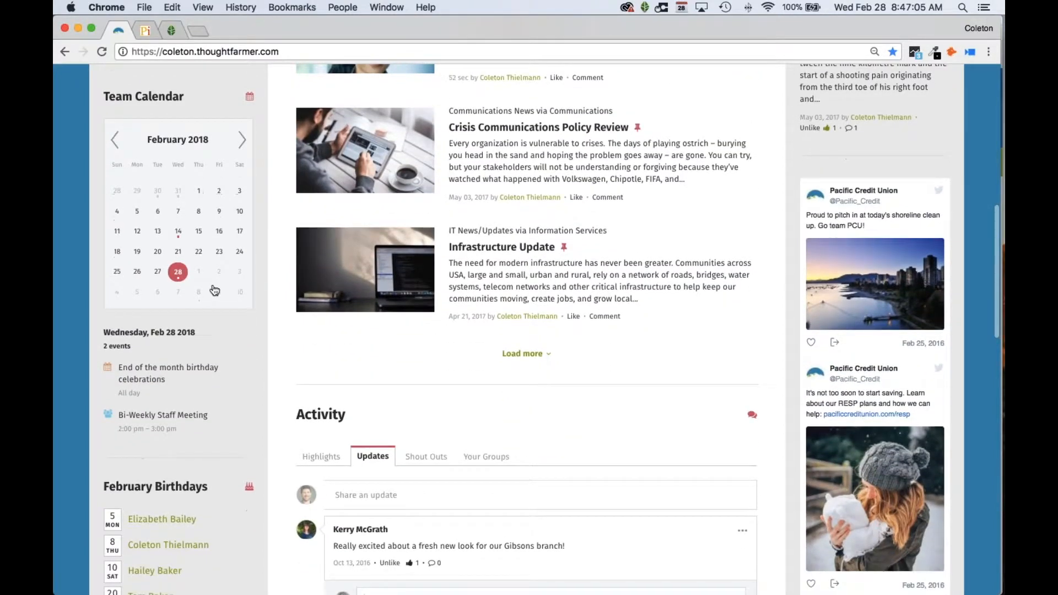
scroll(229, 316, down, 2)
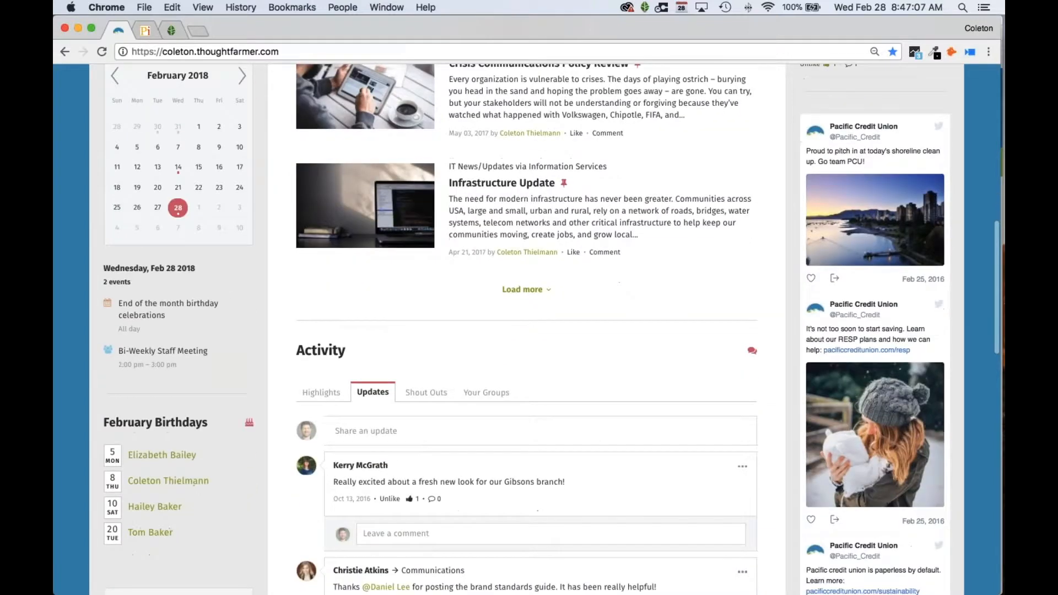
scroll(275, 388, up, 1)
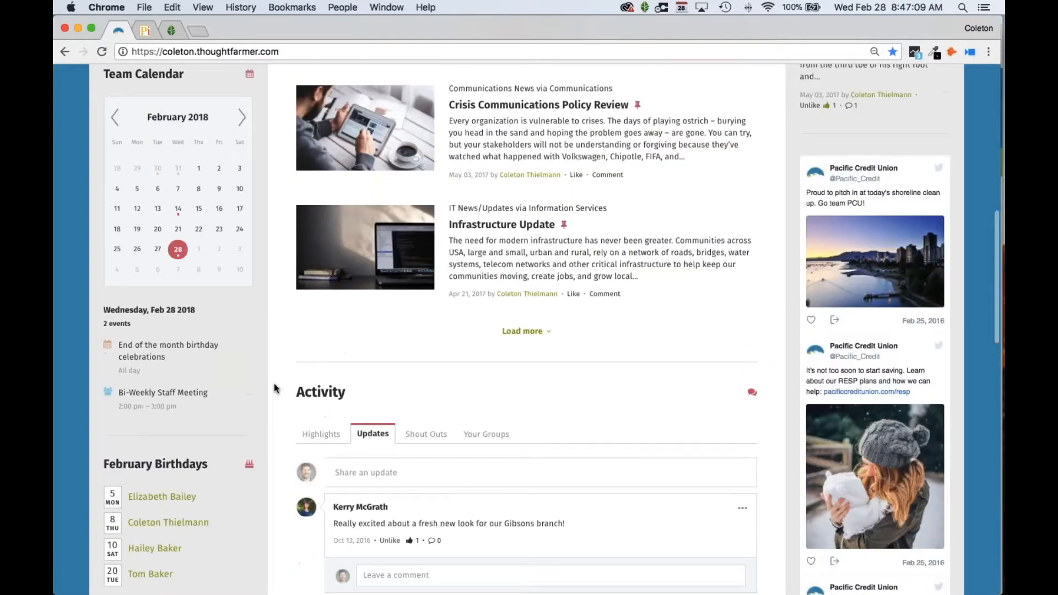
scroll(275, 389, up, 10)
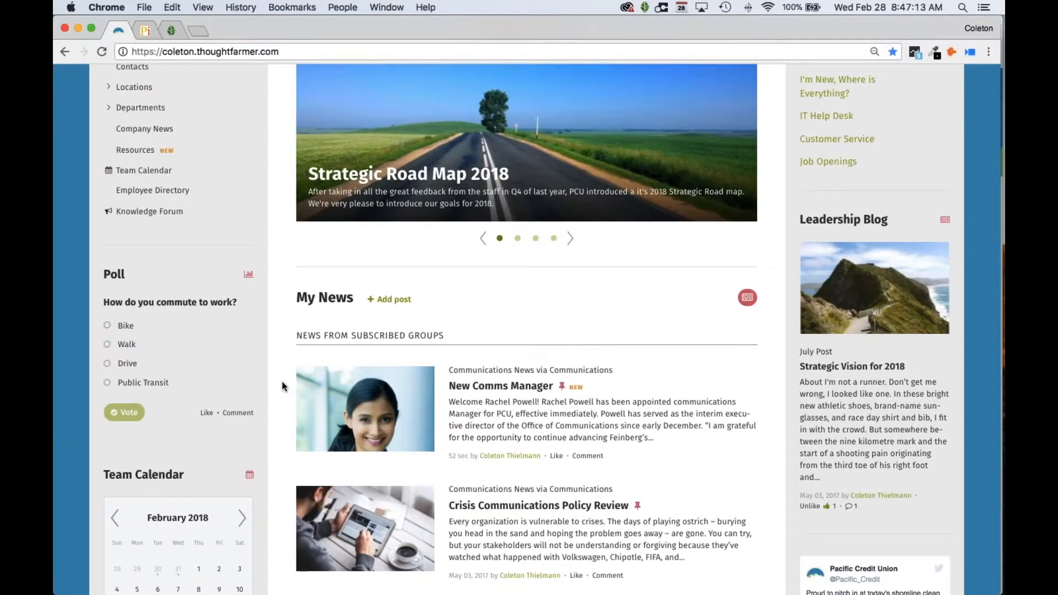
scroll(282, 381, up, 3)
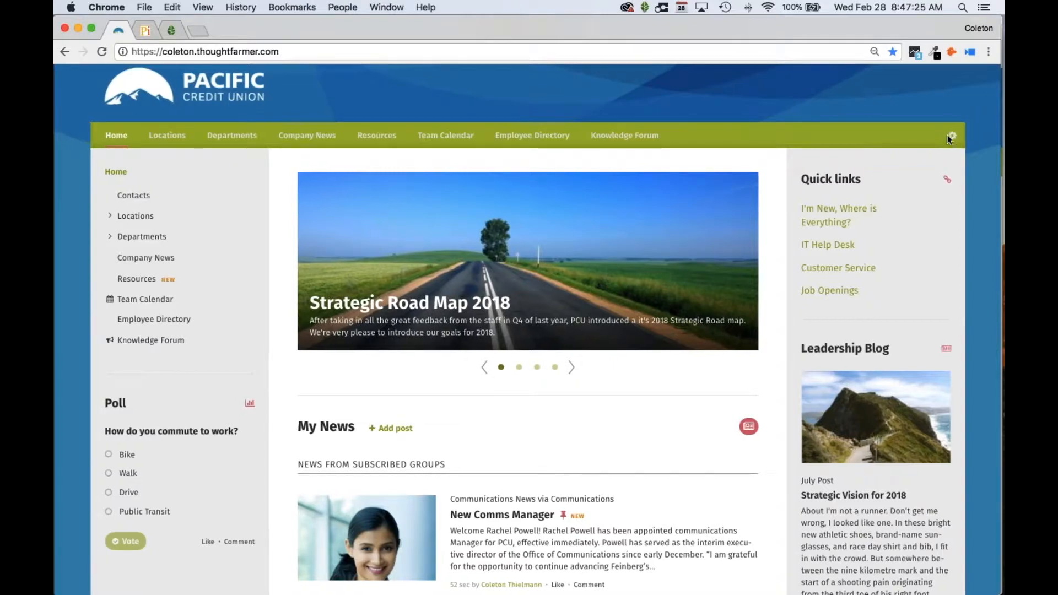
Step: Open the homepage's card setup, make its template modifiable to examine the card layout, and save the page unchanged
click(951, 136)
click(907, 223)
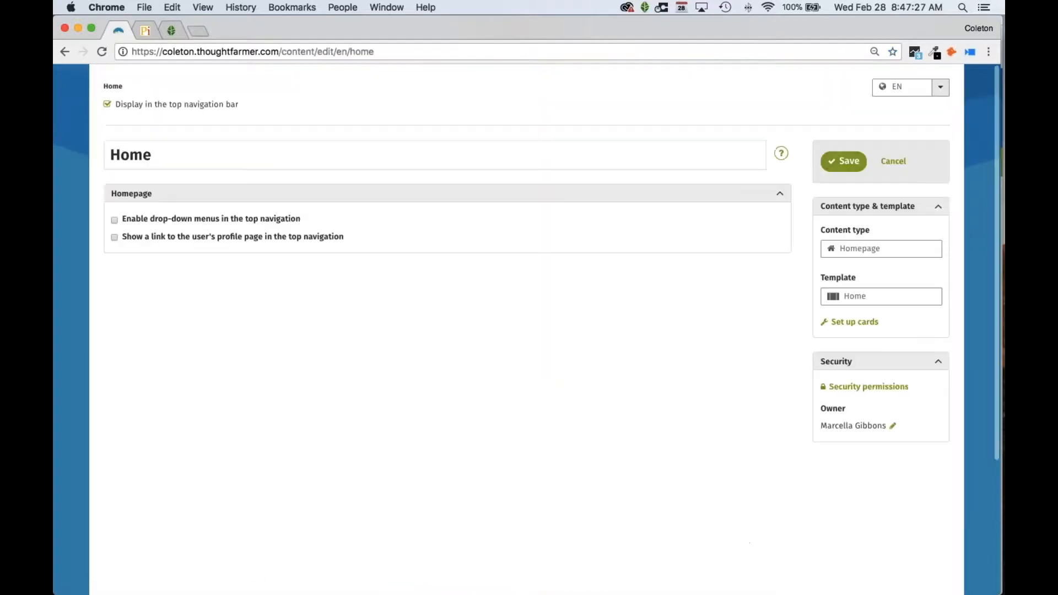
click(853, 322)
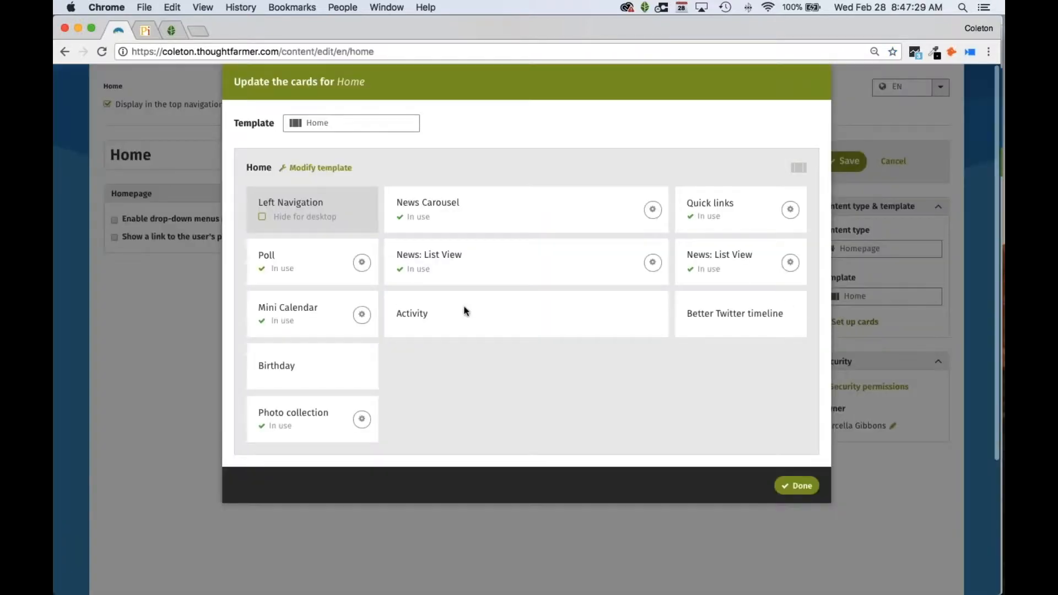
click(333, 169)
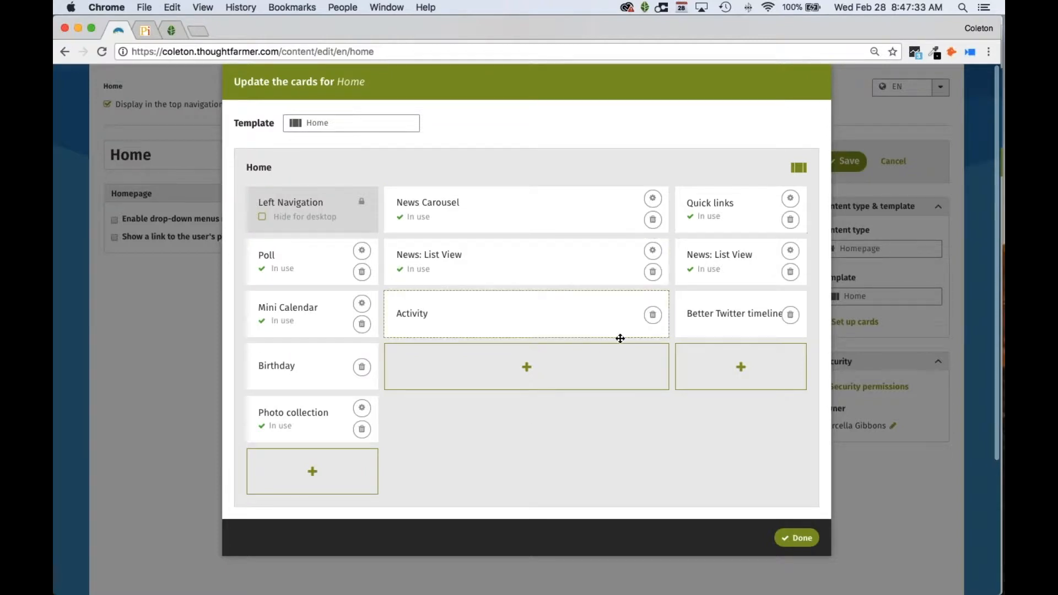
mouse_move(711, 323)
mouse_down()
mouse_move(681, 320)
mouse_move(723, 324)
mouse_move(712, 323)
mouse_up()
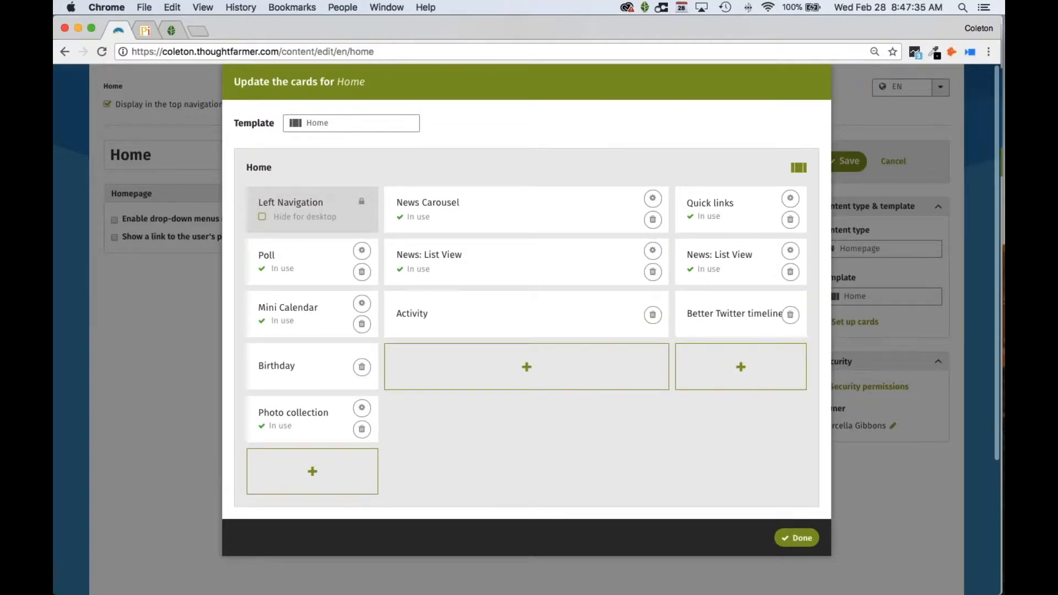
click(796, 538)
click(837, 164)
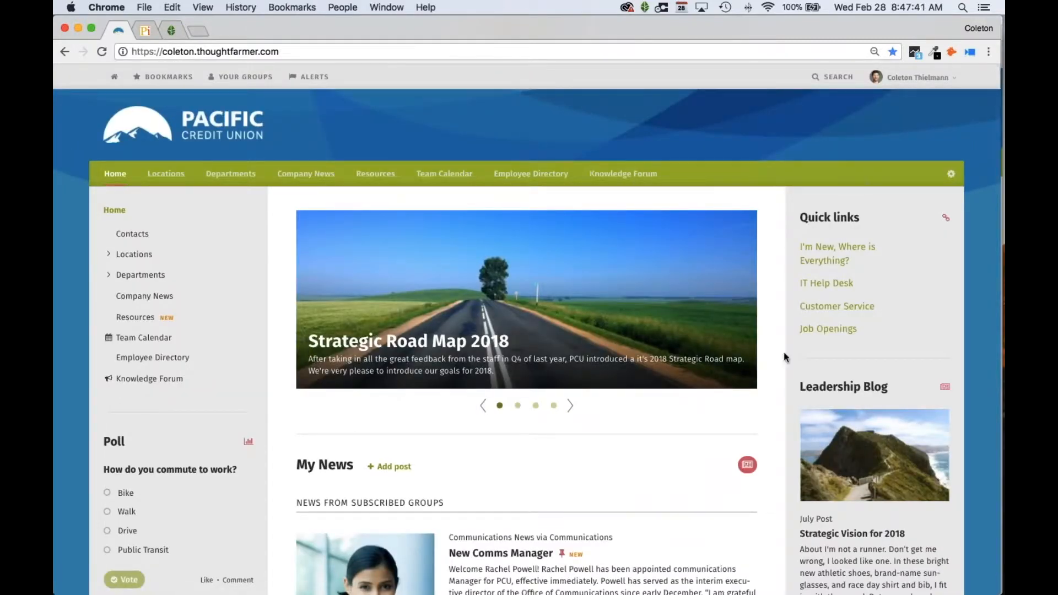
Step: Open the "I'm New, Where is Everything?" quick link and examine the Human Resources page's onboarding sections
click(824, 265)
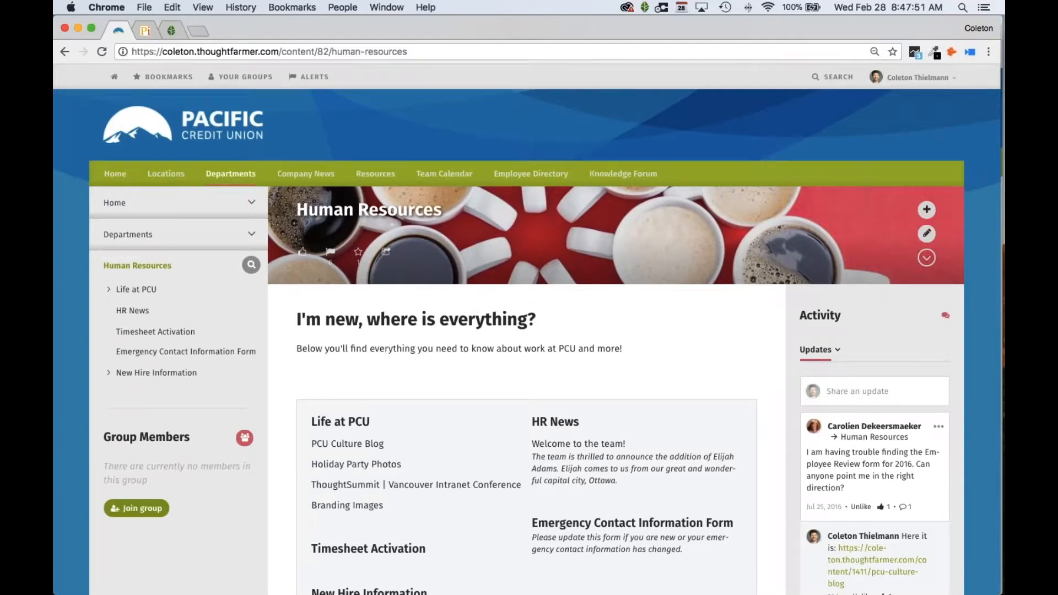
scroll(480, 308, down, 1)
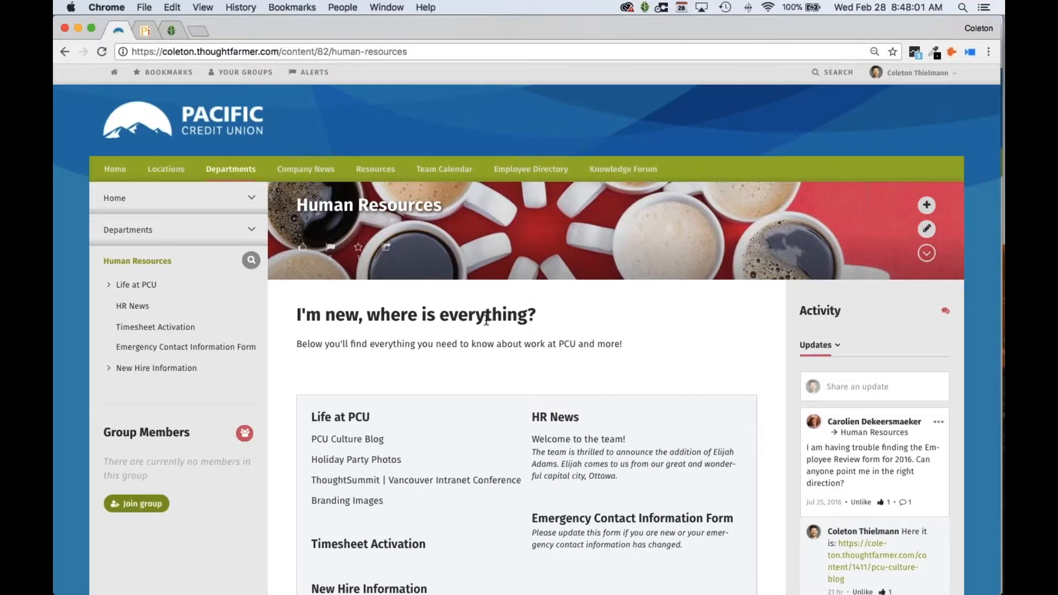
scroll(359, 401, down, 3)
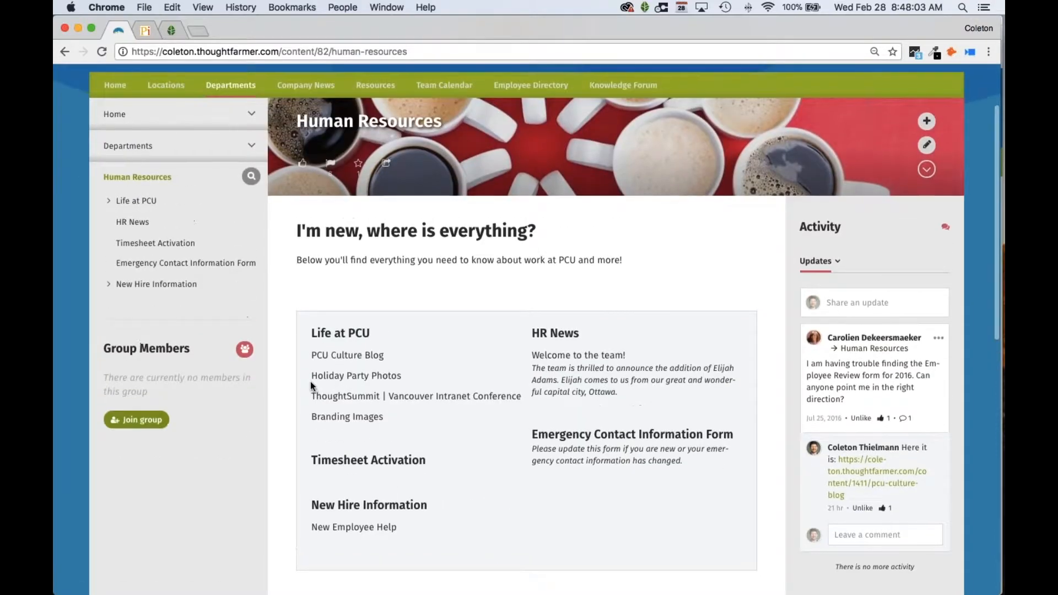
scroll(313, 385, up, 1)
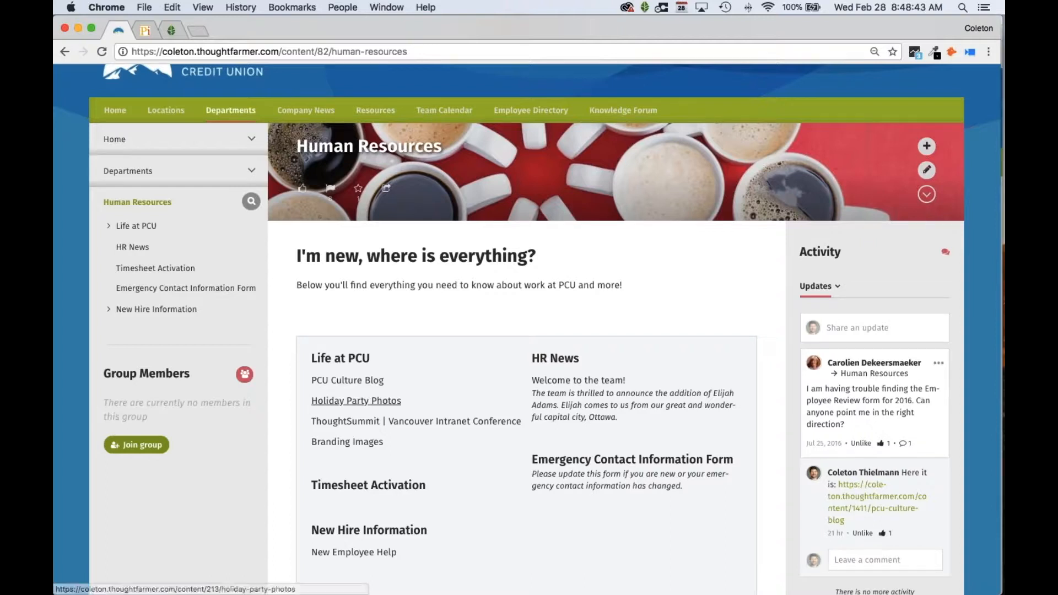
Step: Return to the homepage and examine the Pacific Credit Union Twitter timeline
click(329, 363)
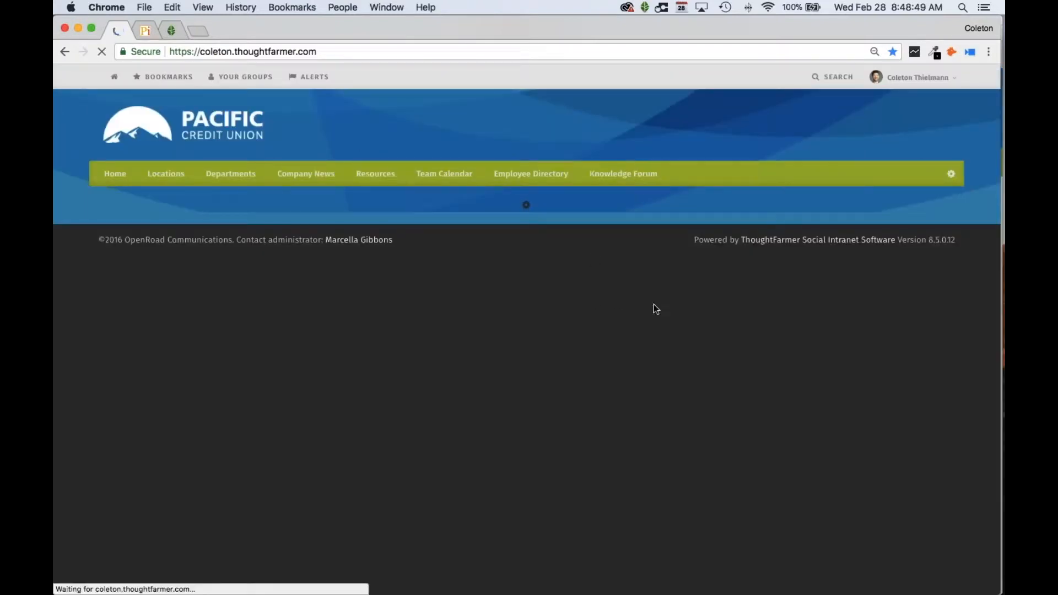
scroll(804, 326, down, 10)
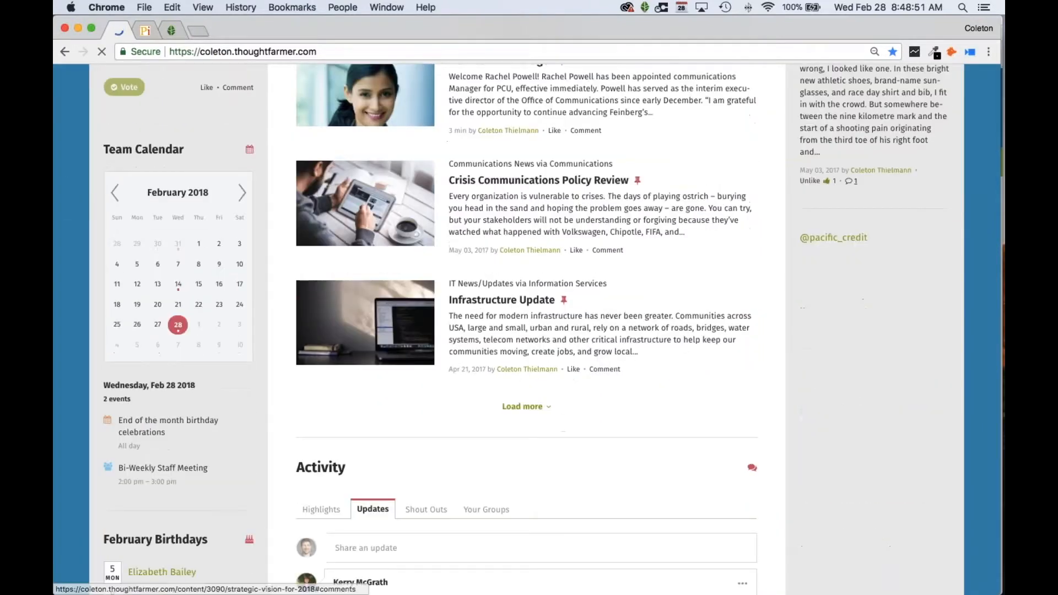
scroll(757, 307, down, 3)
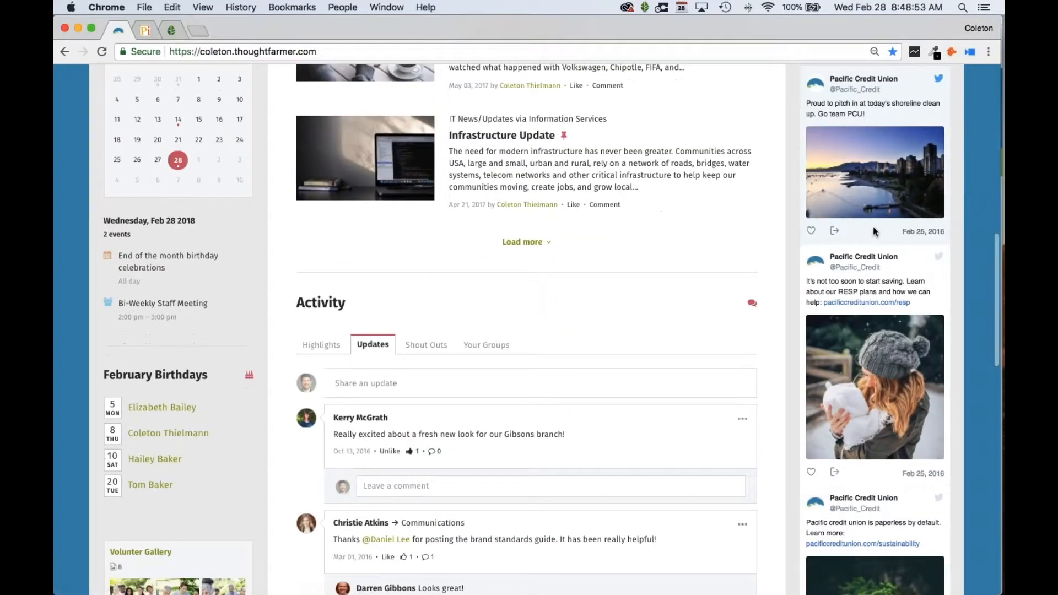
Step: Share the update "The conference has been changed to June." with the Communications group in the homepage's Activity feed
scroll(872, 228, down, 2)
scroll(526, 329, down, 3)
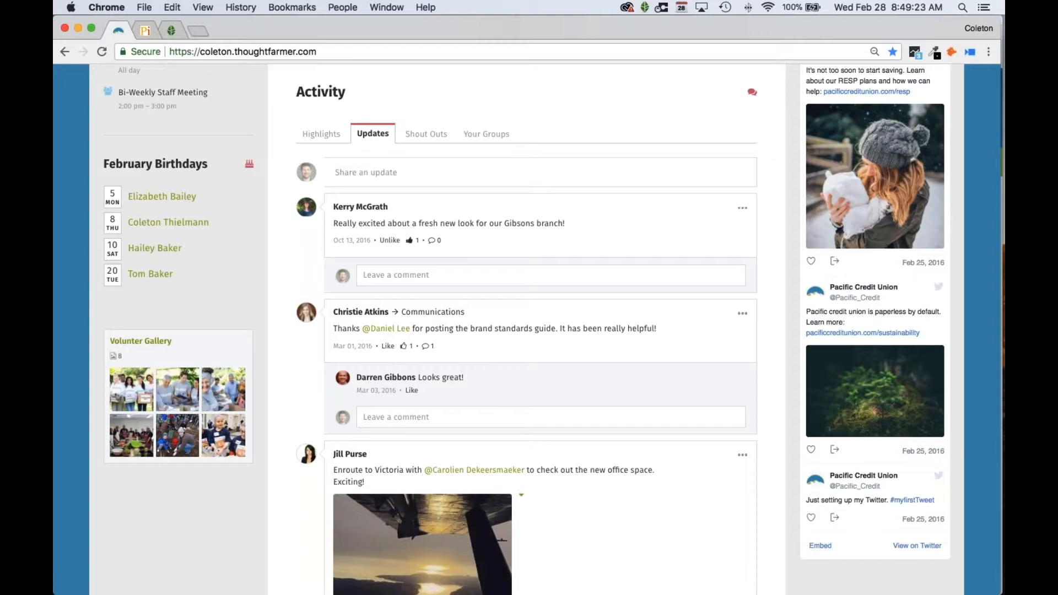
click(382, 168)
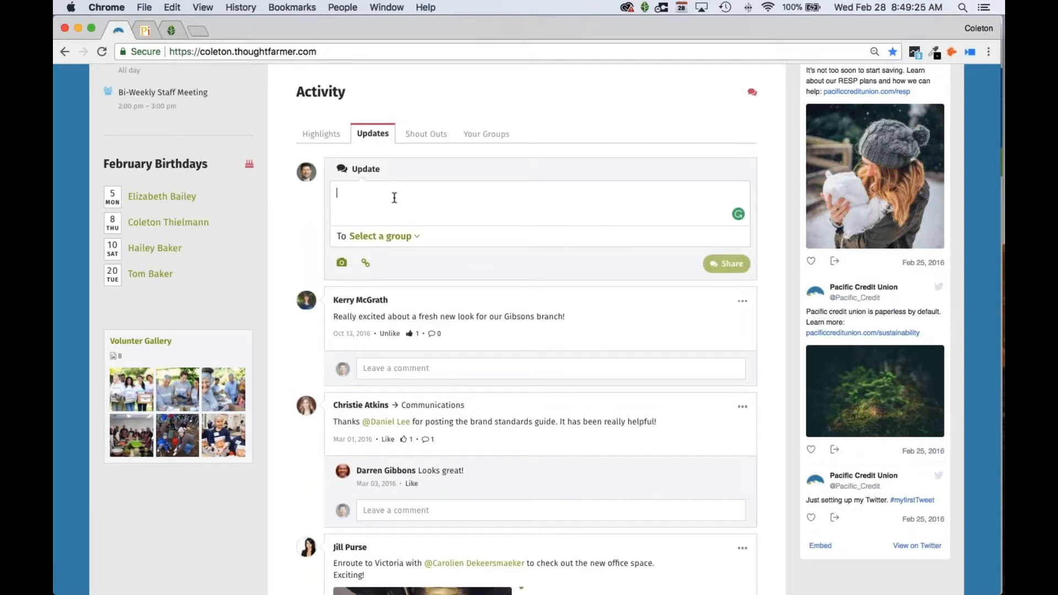
text(The conference has been changed to June.)
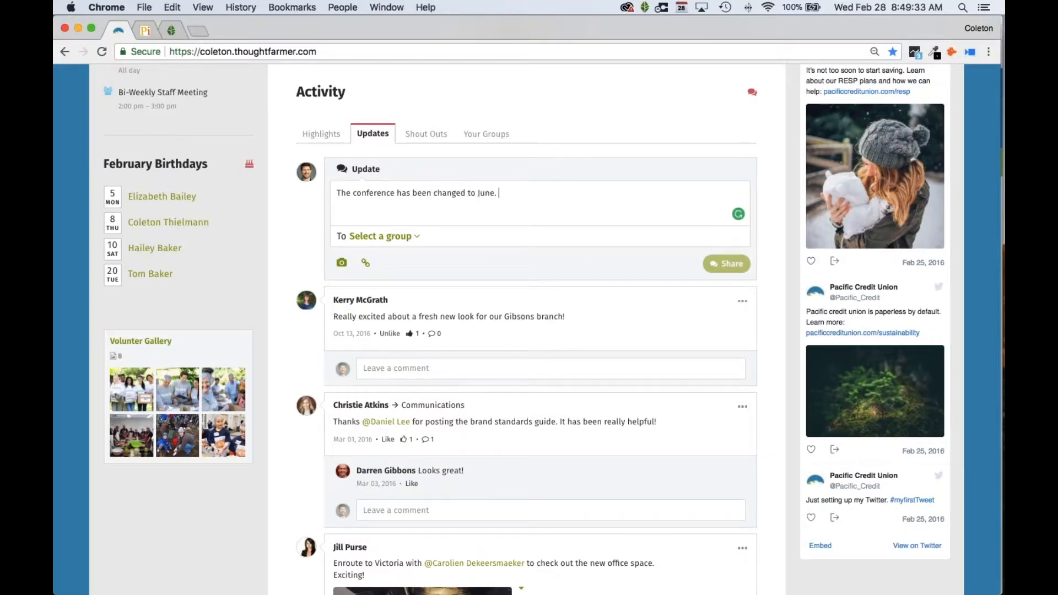
click(401, 240)
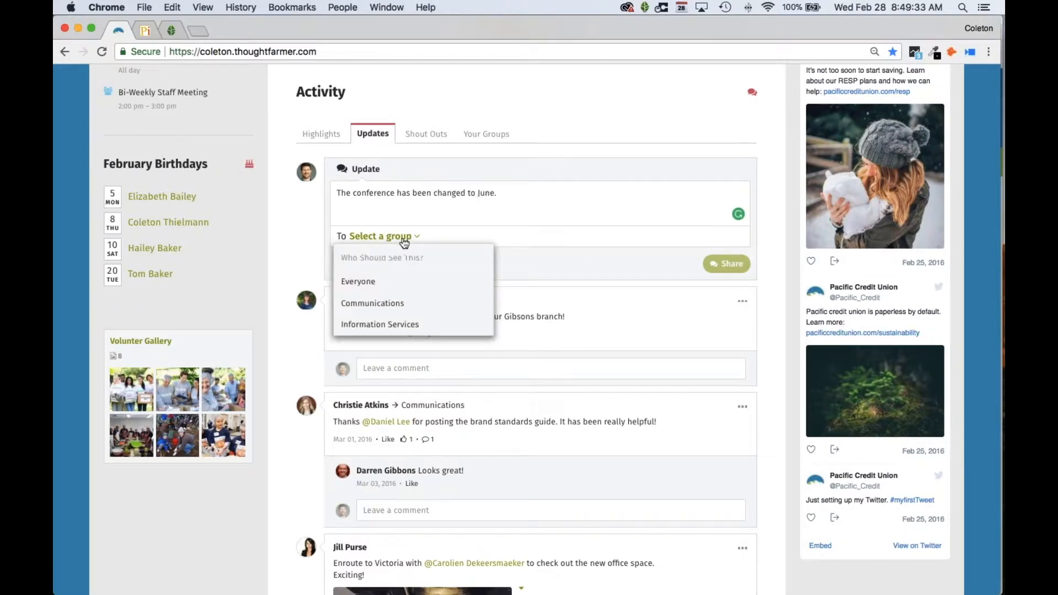
click(382, 306)
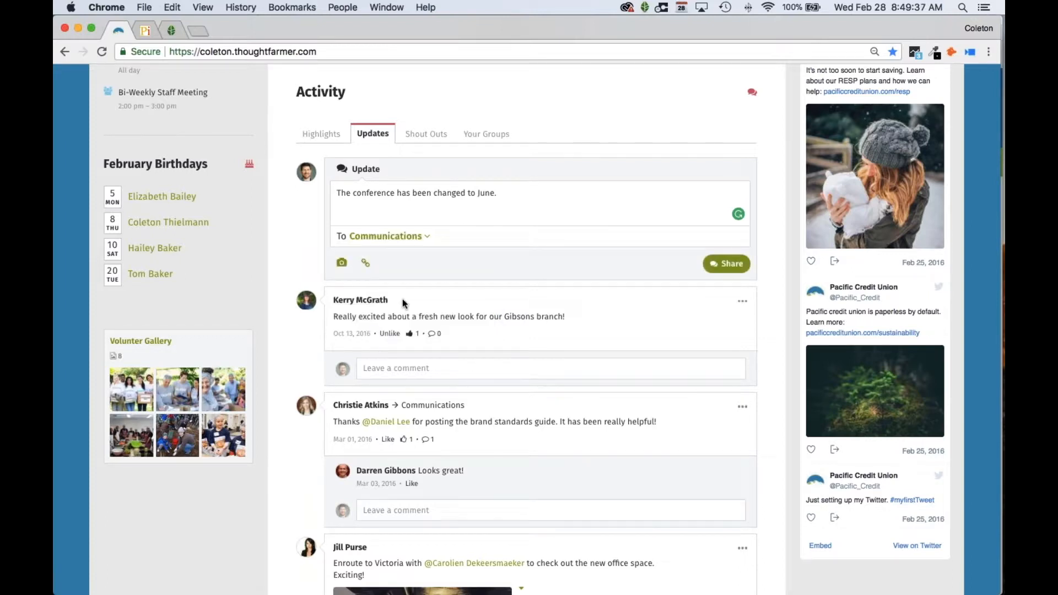
click(727, 264)
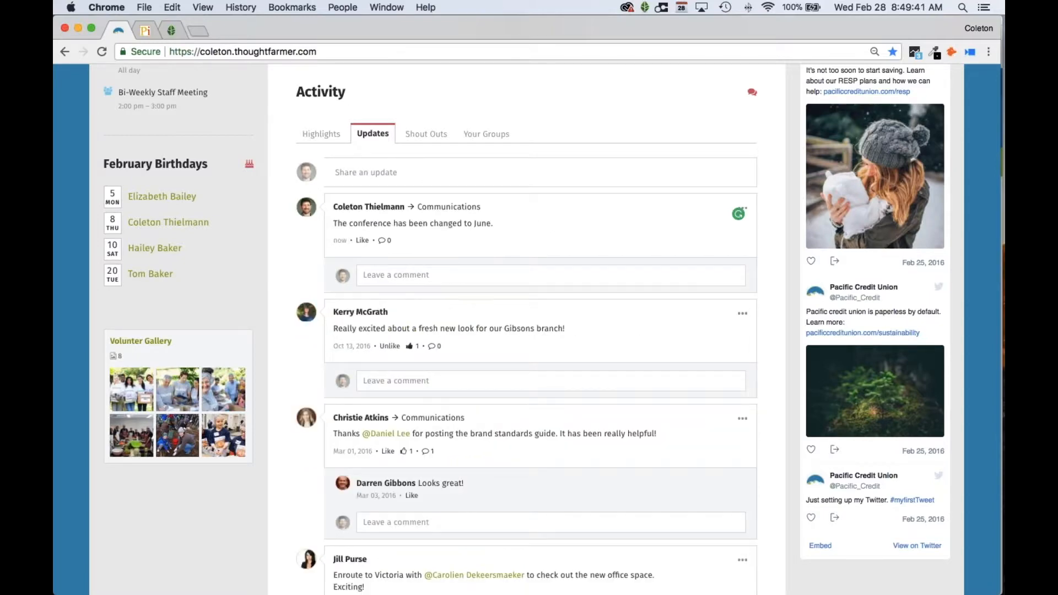
click(413, 274)
Step: Send a shout out to Everyone praising two mentioned coworkers with "Nice work" and "on the presentation."
click(424, 137)
click(371, 171)
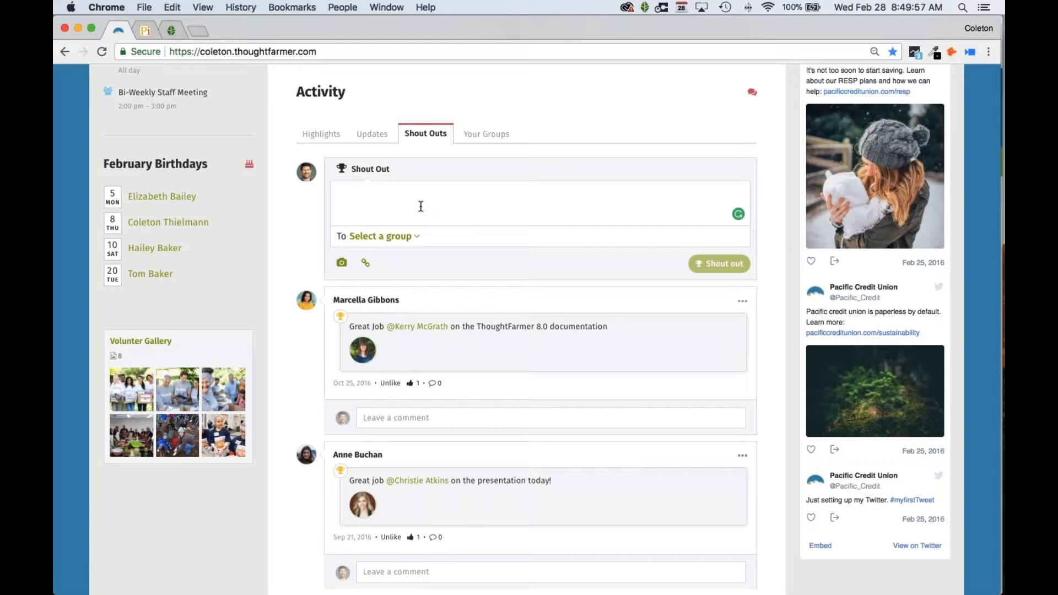
text(Nice work @b)
key(Return)
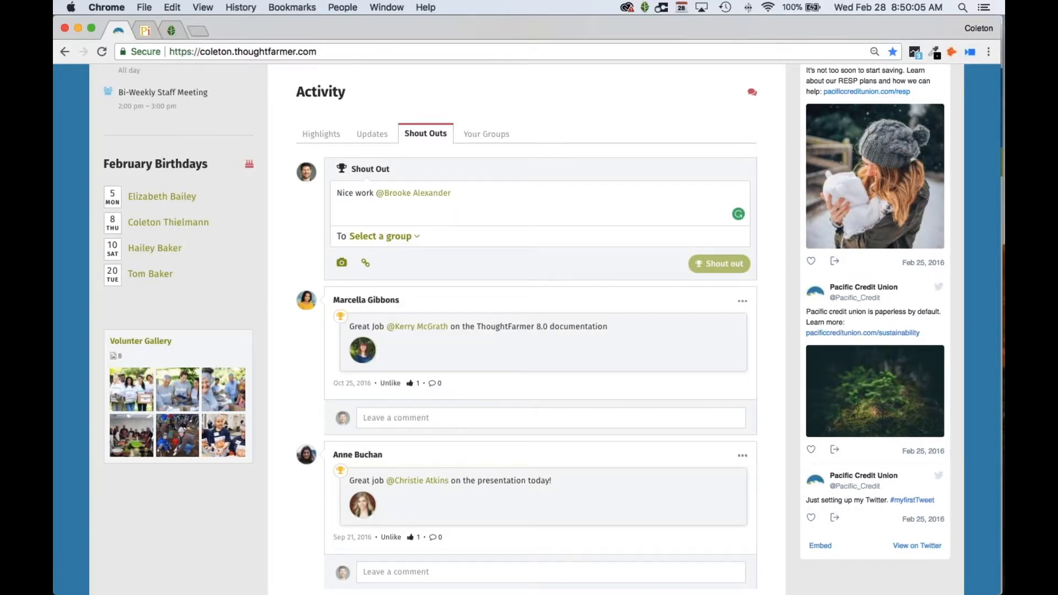
text(and @eli)
key(Return)
text(on the presentation.)
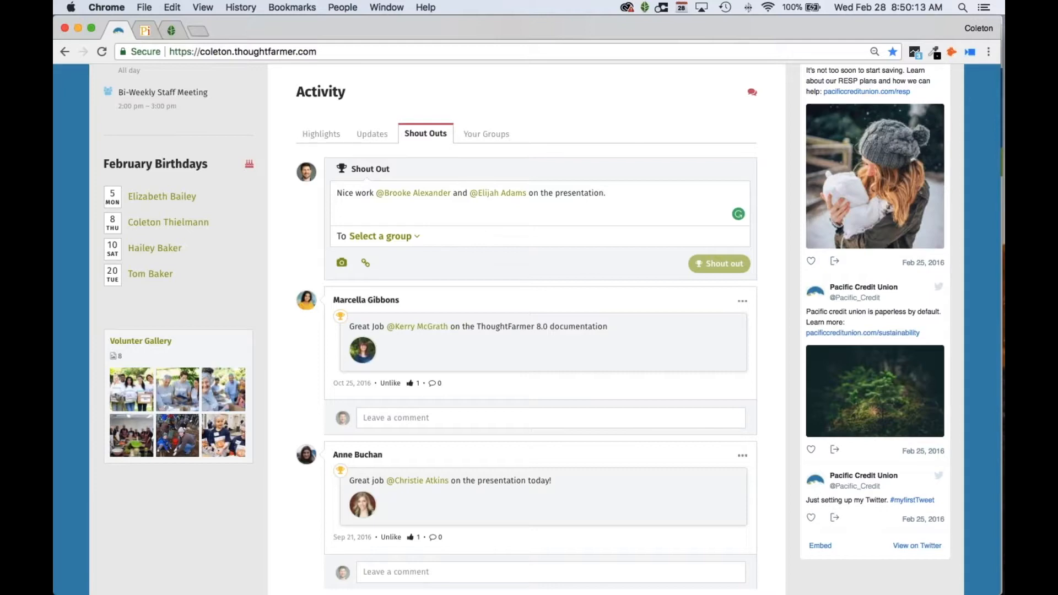
click(394, 237)
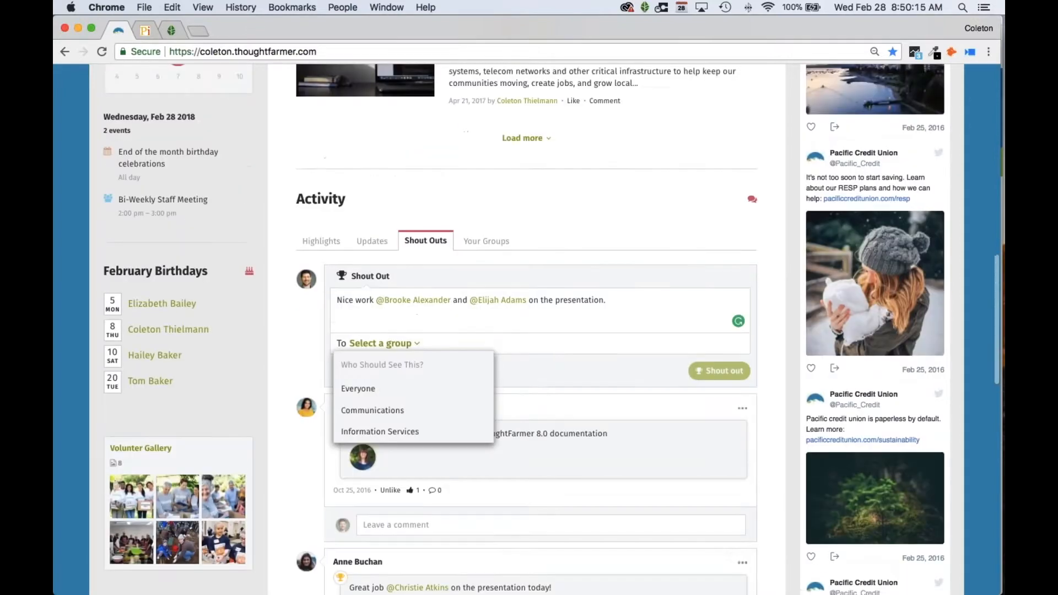
click(363, 389)
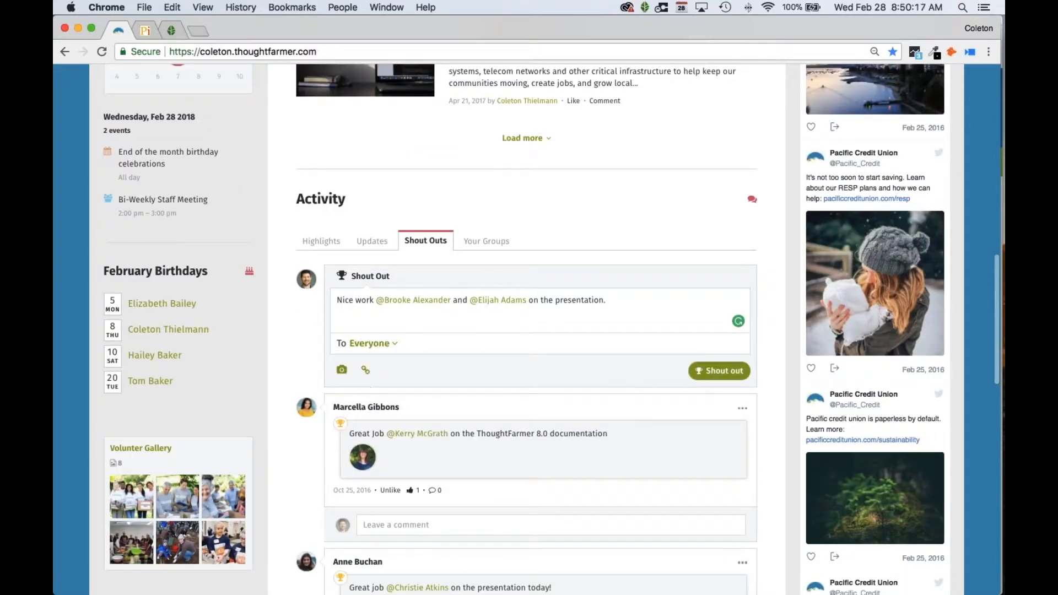
click(714, 370)
Step: Like the new presentation shout out and comment "congrats" on it
scroll(435, 323, down, 3)
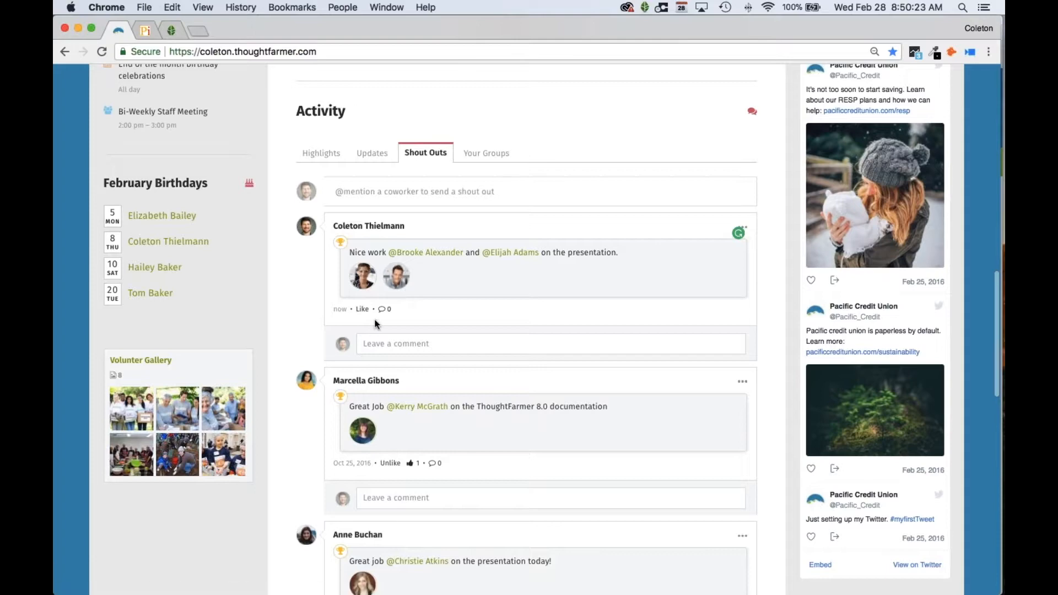
click(361, 309)
click(413, 346)
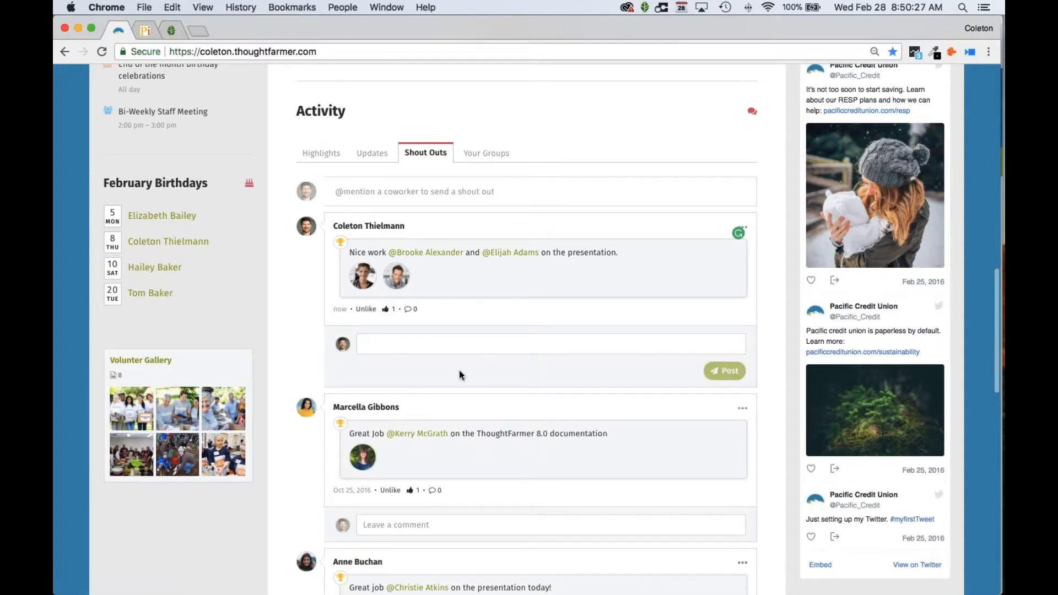
text(congrats)
key(Return)
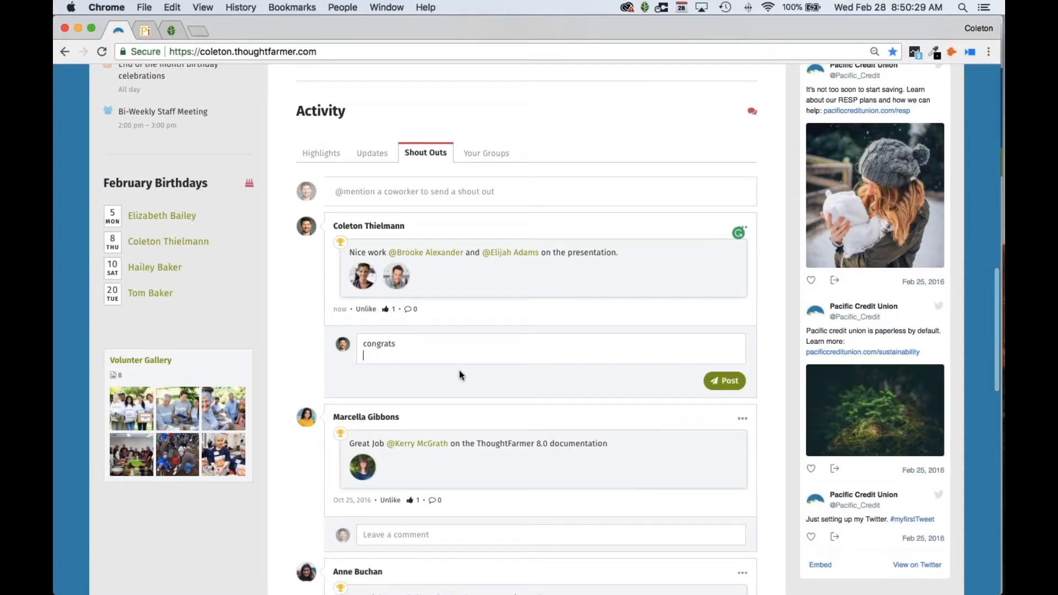
Step: Examine the Activity feed's Updates and its earlier Shout Outs with their mentions, likes and comments
scroll(481, 364, up, 2)
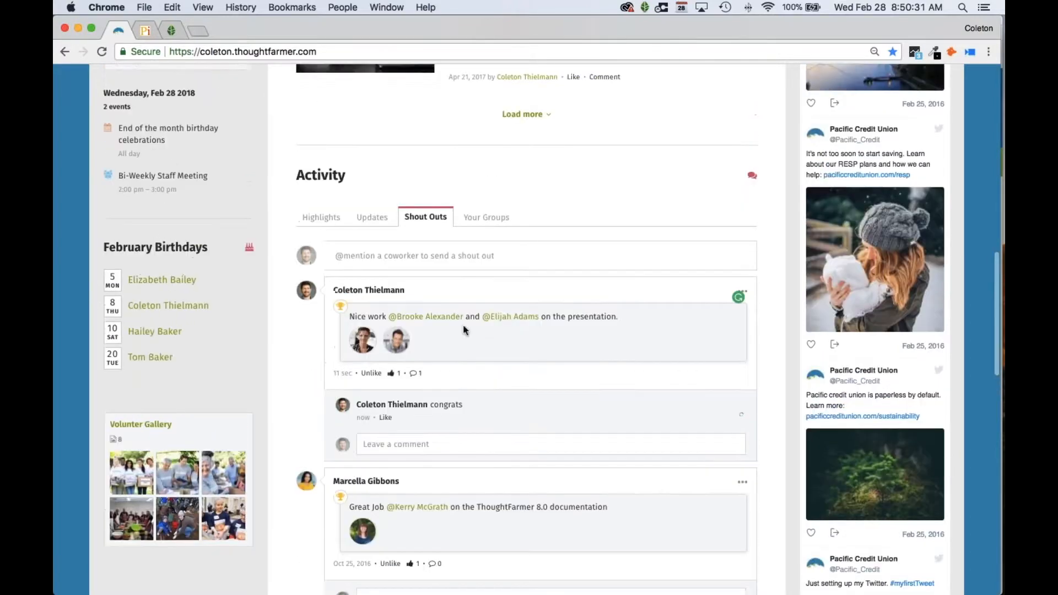
click(378, 232)
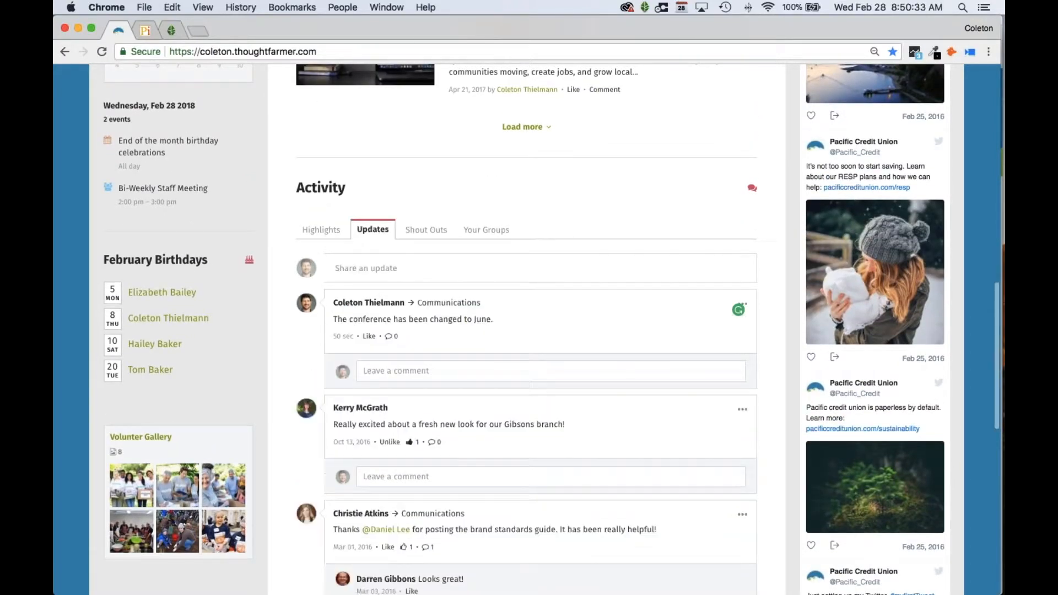
click(426, 230)
scroll(422, 312, down, 8)
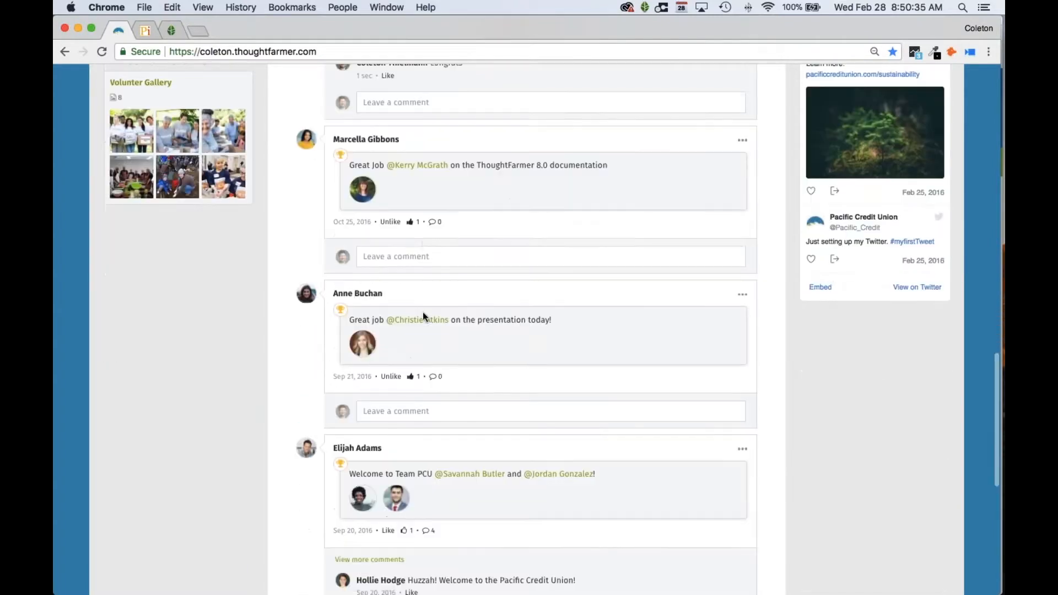
scroll(421, 311, down, 7)
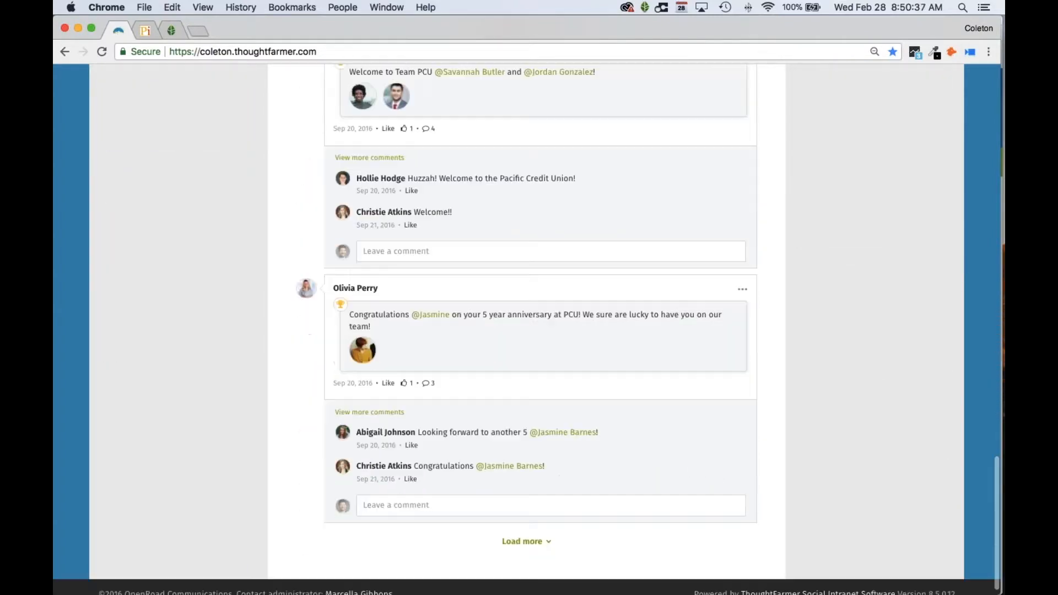
scroll(414, 322, up, 9)
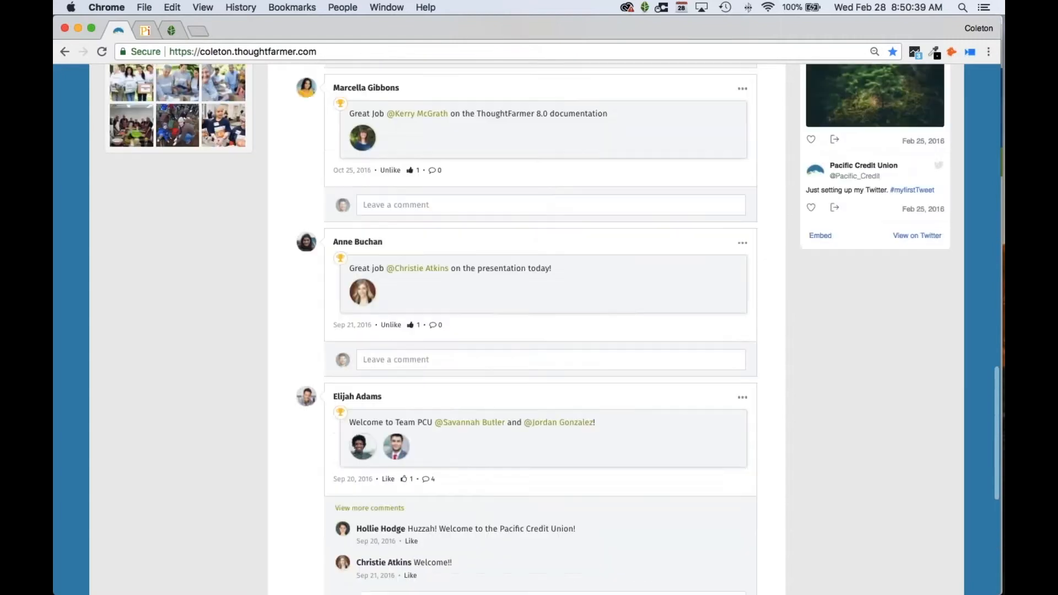
scroll(370, 370, up, 2)
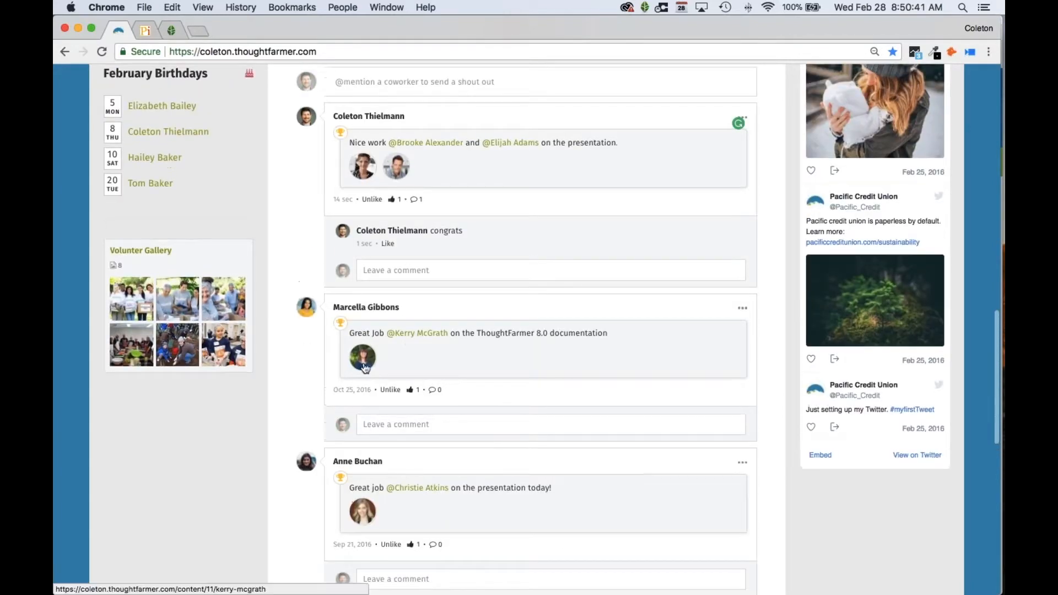
scroll(379, 408, up, 5)
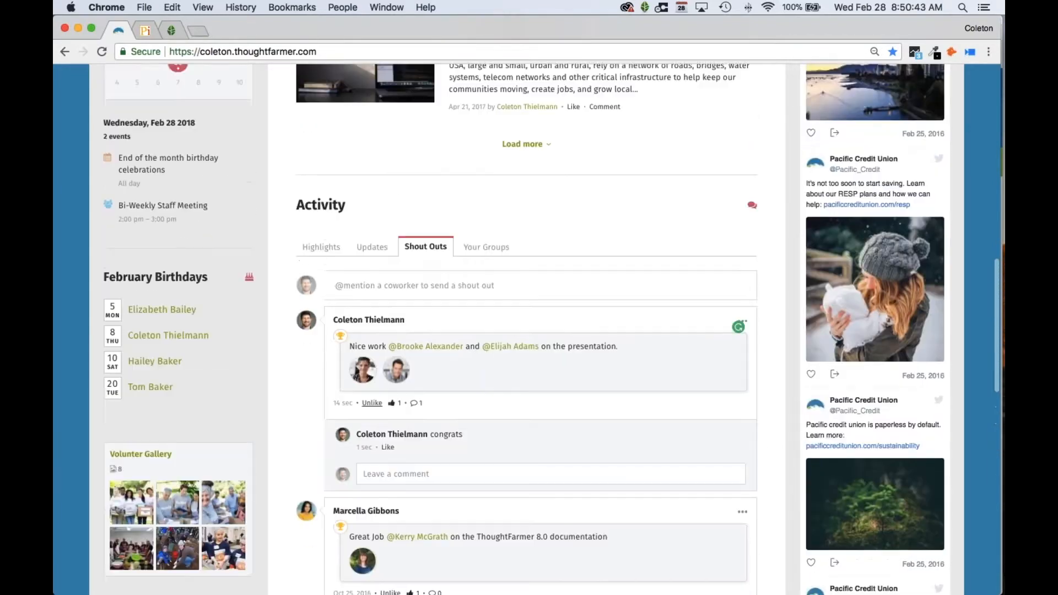
scroll(379, 408, up, 2)
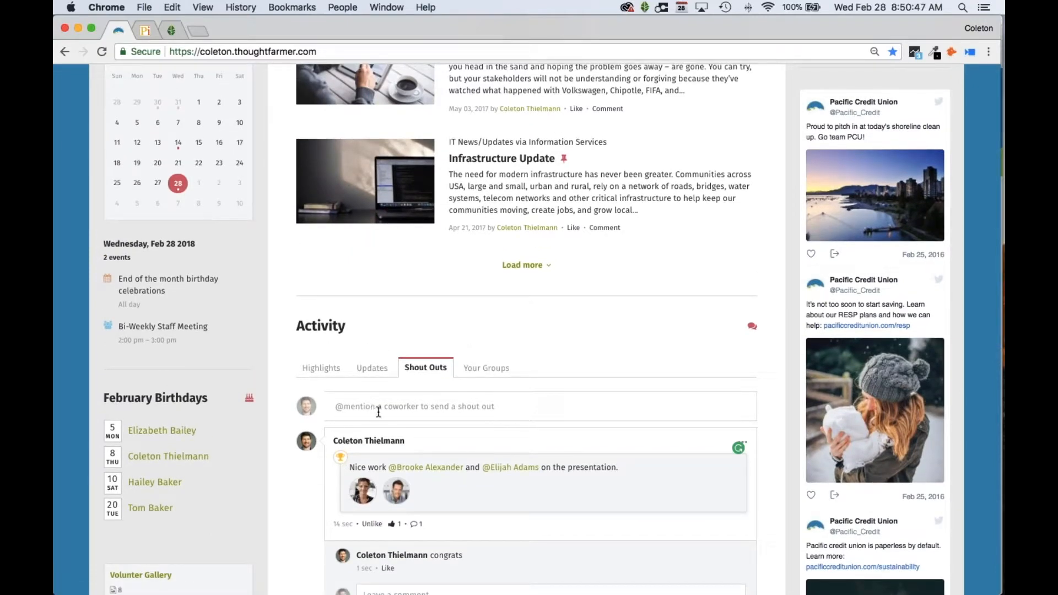
scroll(331, 430, up, 1)
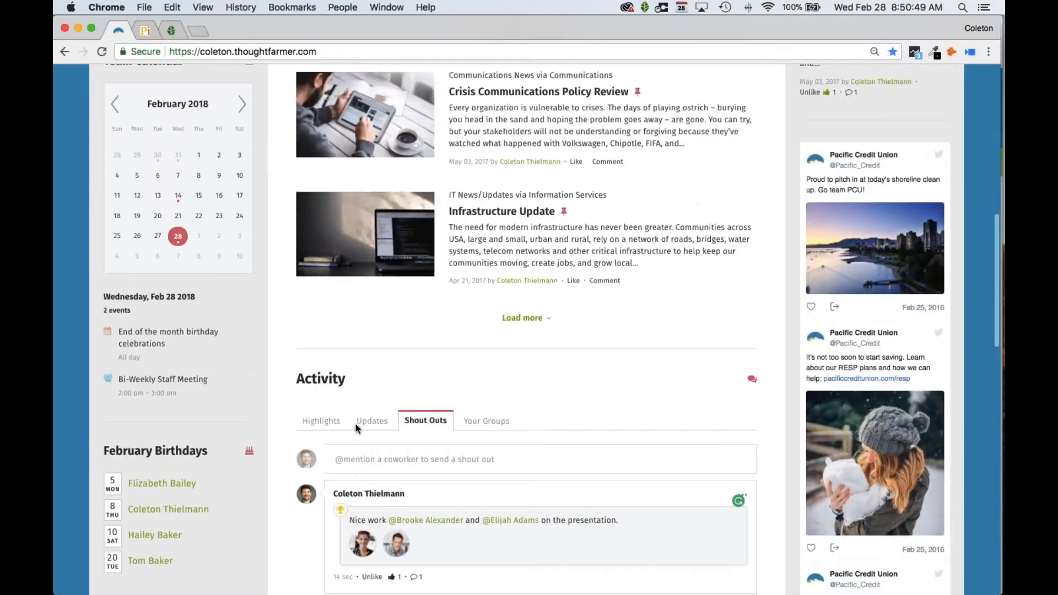
Step: Examine the homepage's My News posts from subscribed groups together with the Strategic Road Map 2018 carousel and side cards
scroll(297, 430, up, 6)
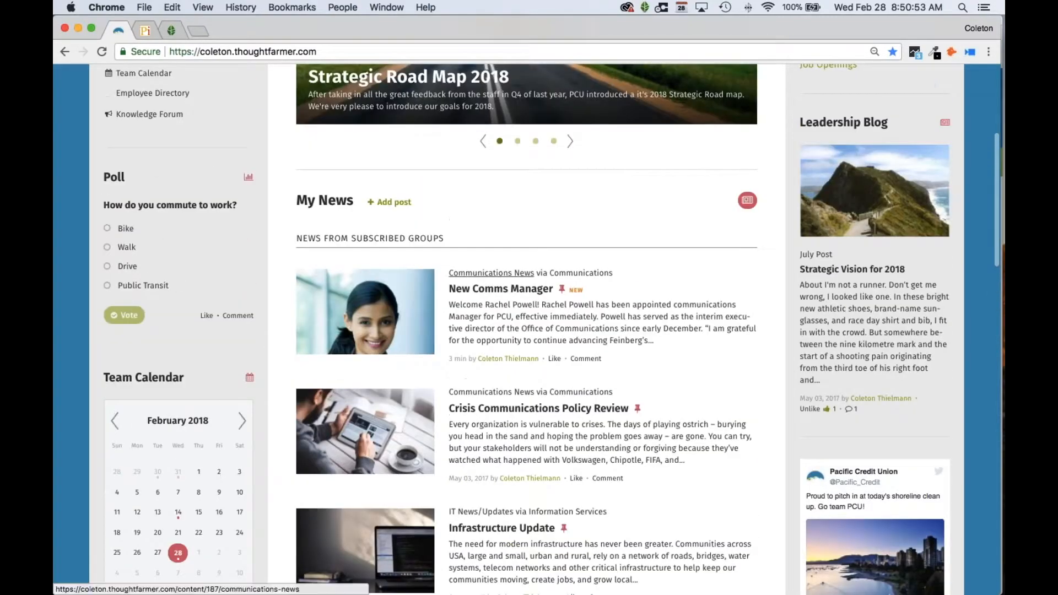
scroll(364, 314, up, 1)
scroll(461, 387, up, 2)
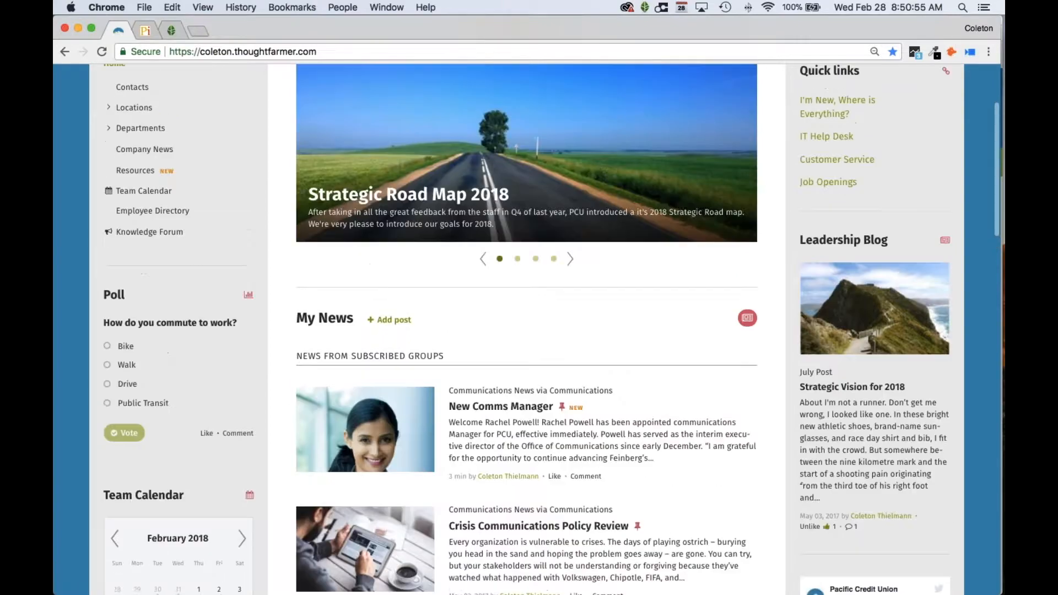
scroll(461, 387, down, 1)
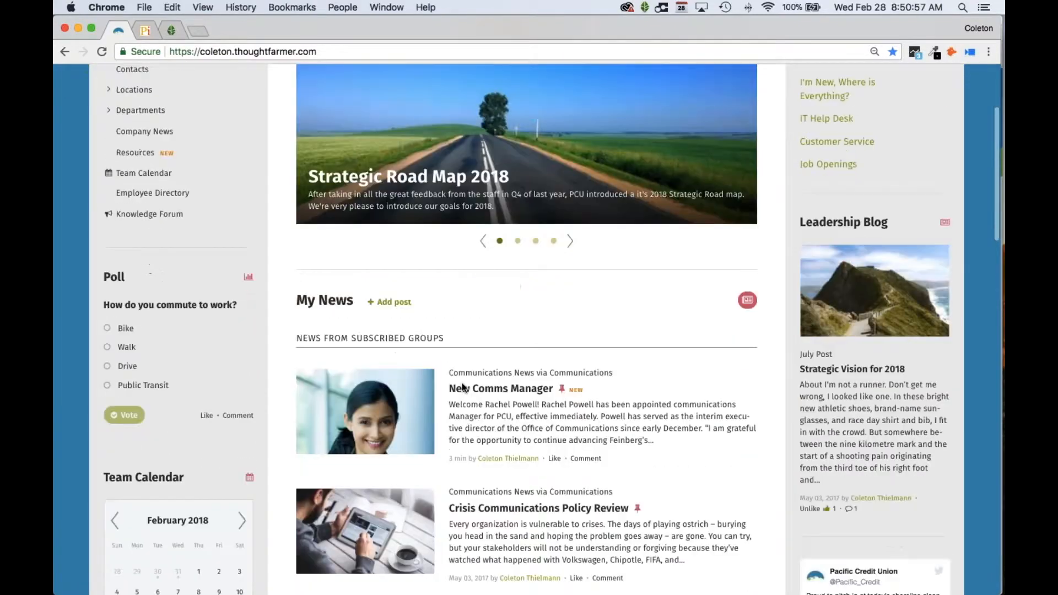
scroll(431, 391, up, 3)
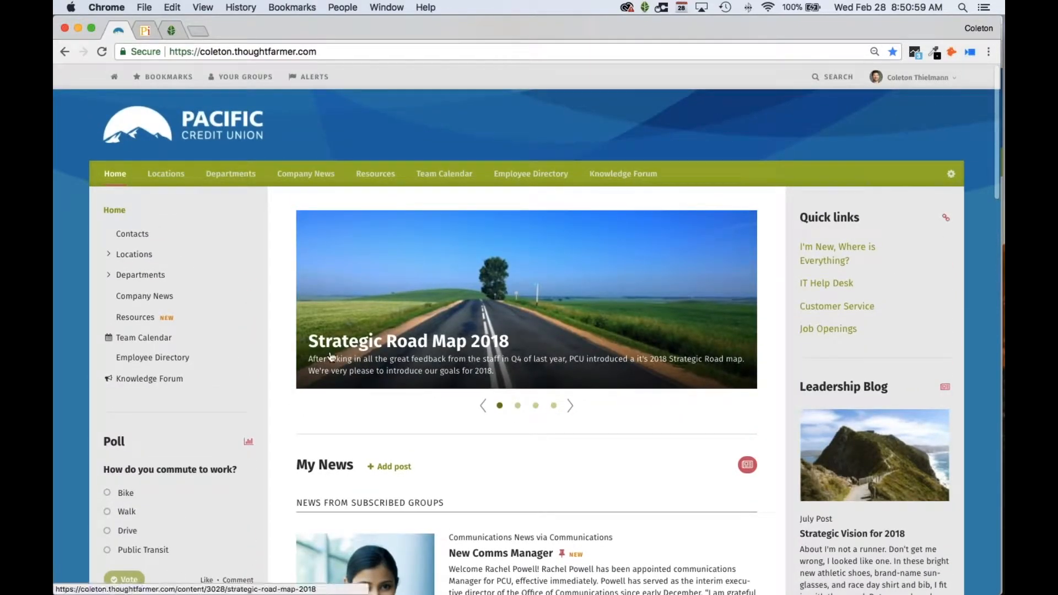
scroll(337, 355, down, 1)
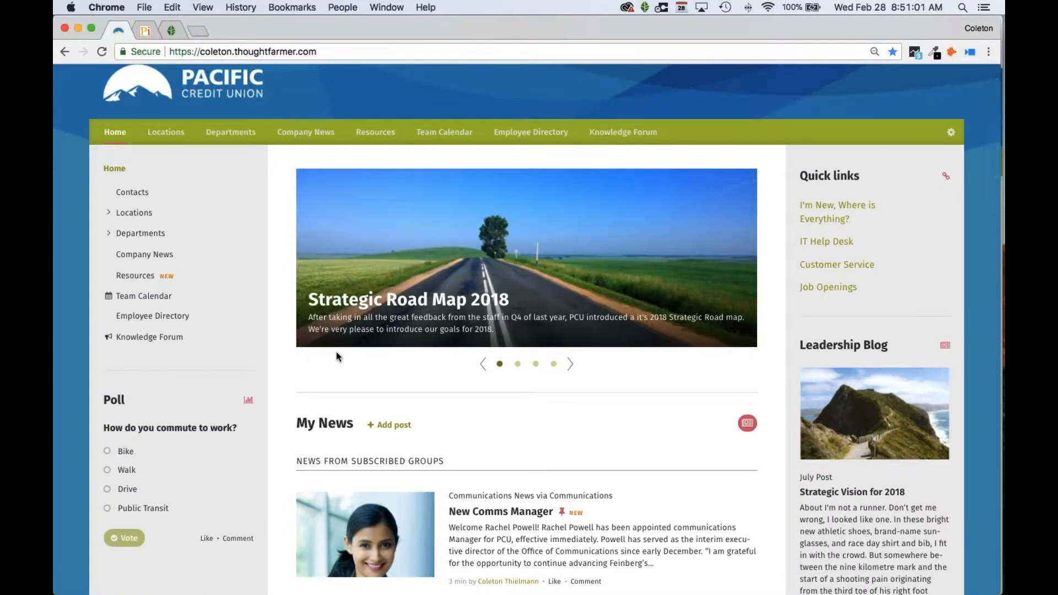
scroll(336, 351, down, 2)
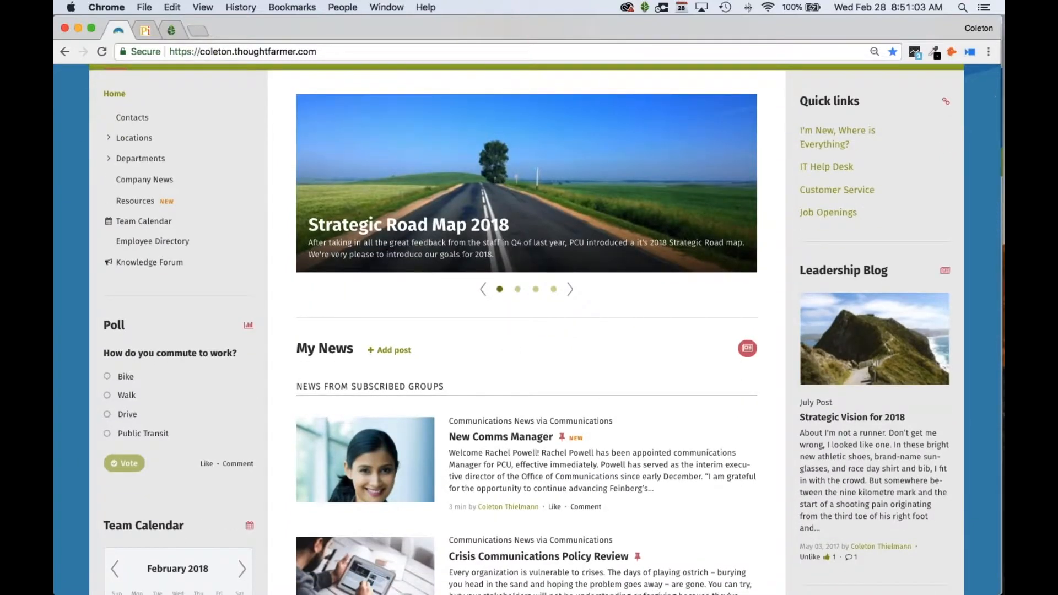
scroll(526, 331, down, 2)
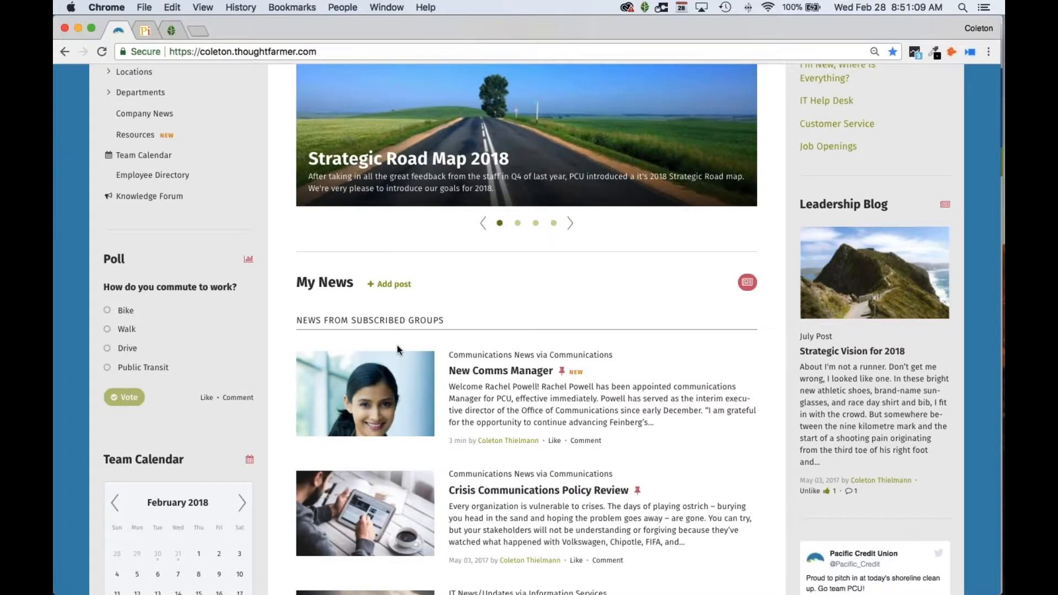
scroll(397, 344, down, 2)
scroll(396, 345, up, 8)
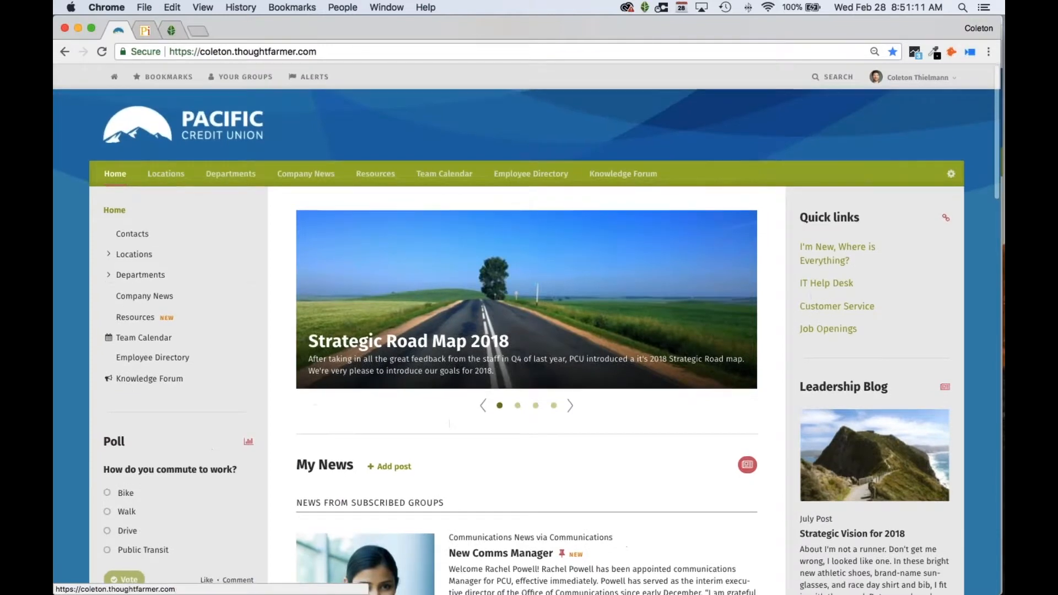
Step: Open the Communications group page from your groups and examine its navigation, members, recent news and activity
click(222, 77)
click(236, 100)
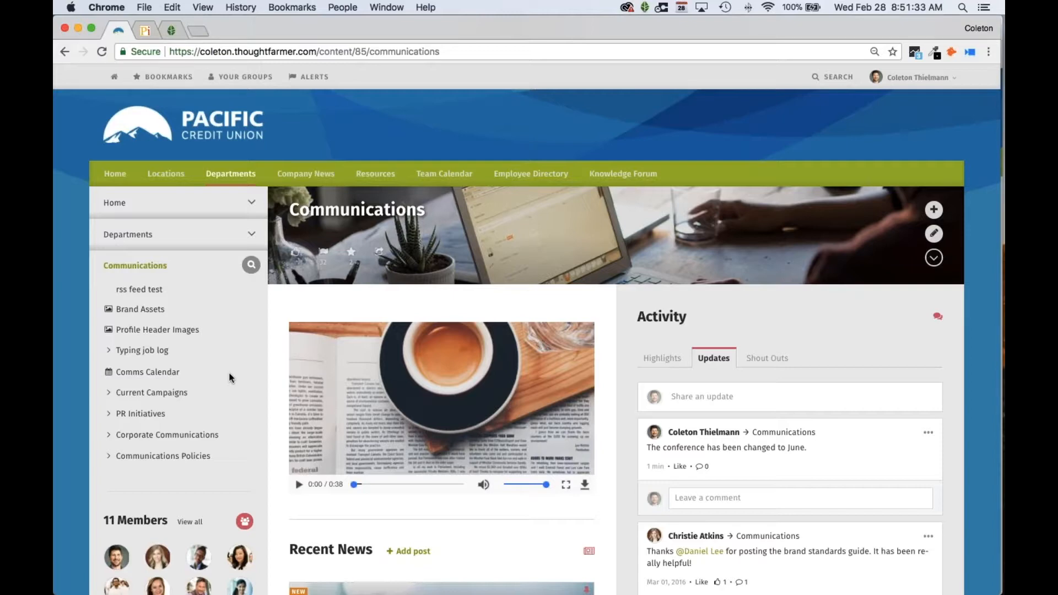
scroll(230, 378, down, 3)
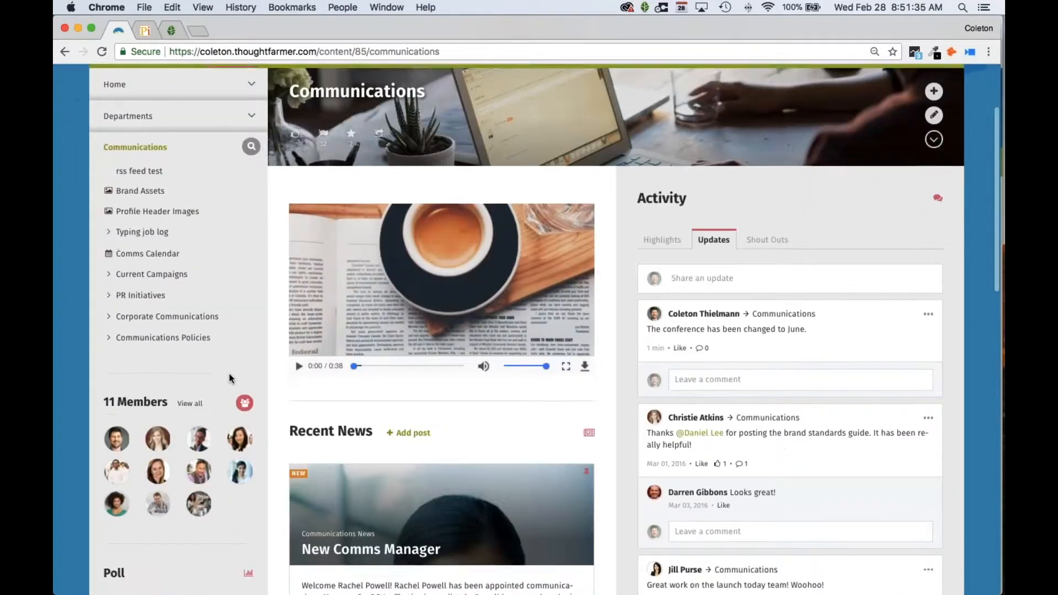
scroll(216, 380, up, 3)
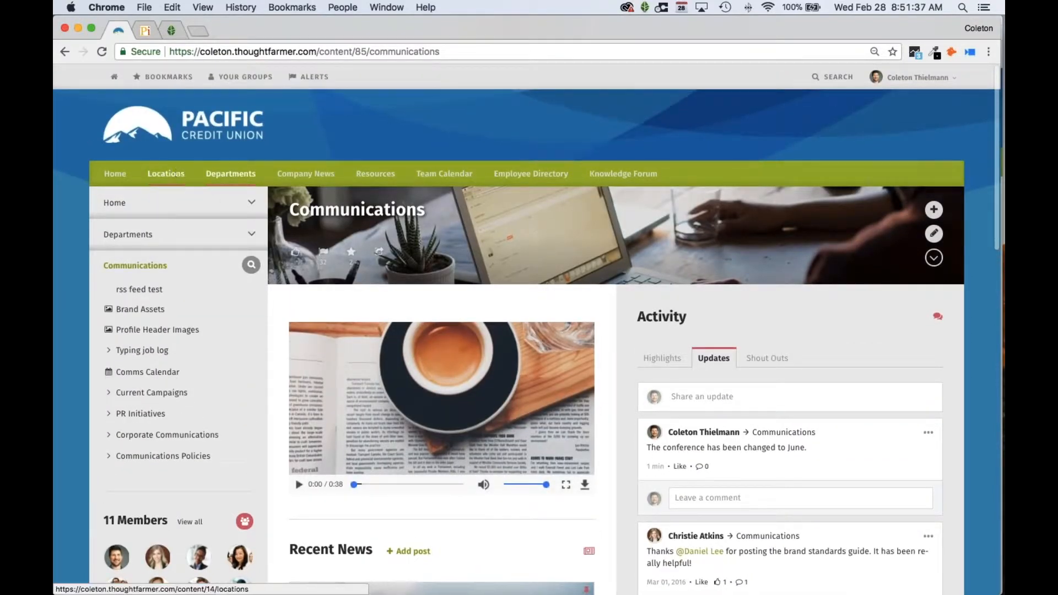
Step: Open the Coal Harbour page from Locations and examine its members and location map
click(165, 175)
click(496, 362)
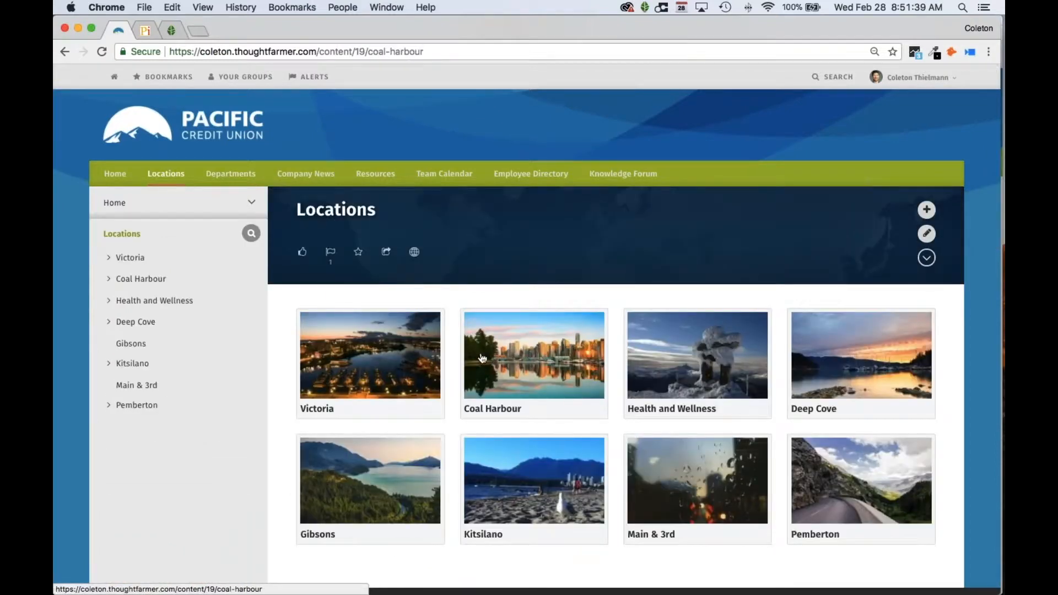
scroll(349, 372, down, 2)
scroll(674, 368, down, 2)
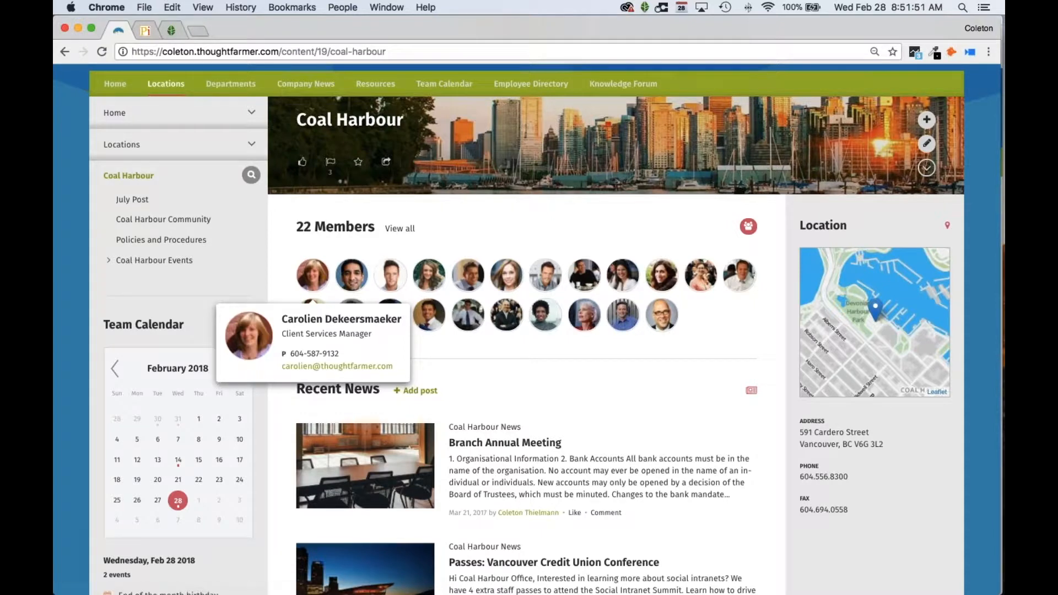
mouse_move(849, 352)
mouse_down()
mouse_move(841, 328)
mouse_move(852, 352)
mouse_up()
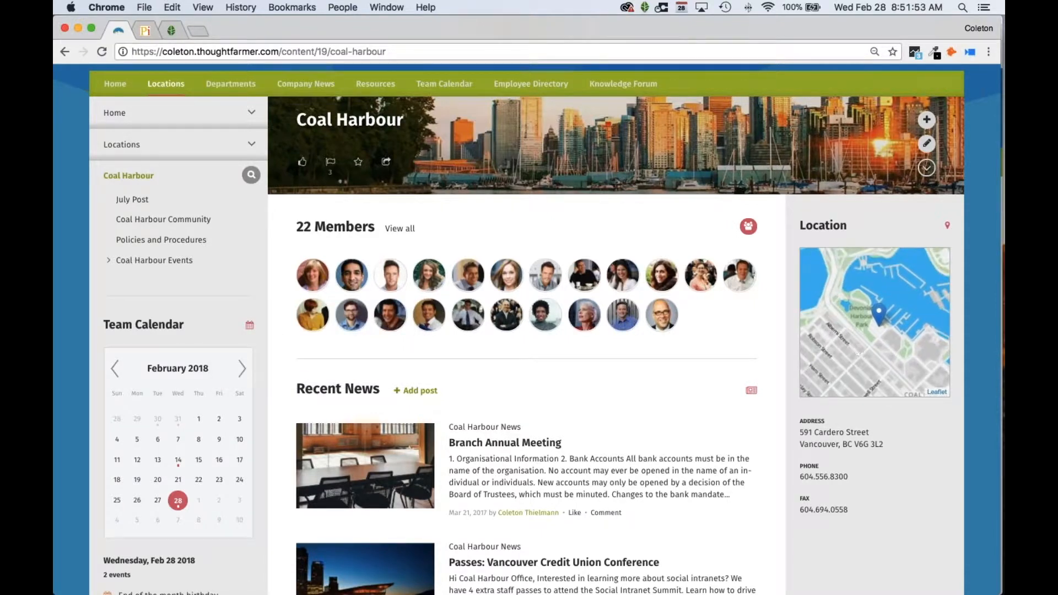
Step: Examine Coal Harbour's team calendar, recent news, activity updates and subpage cards
scroll(583, 414, down, 5)
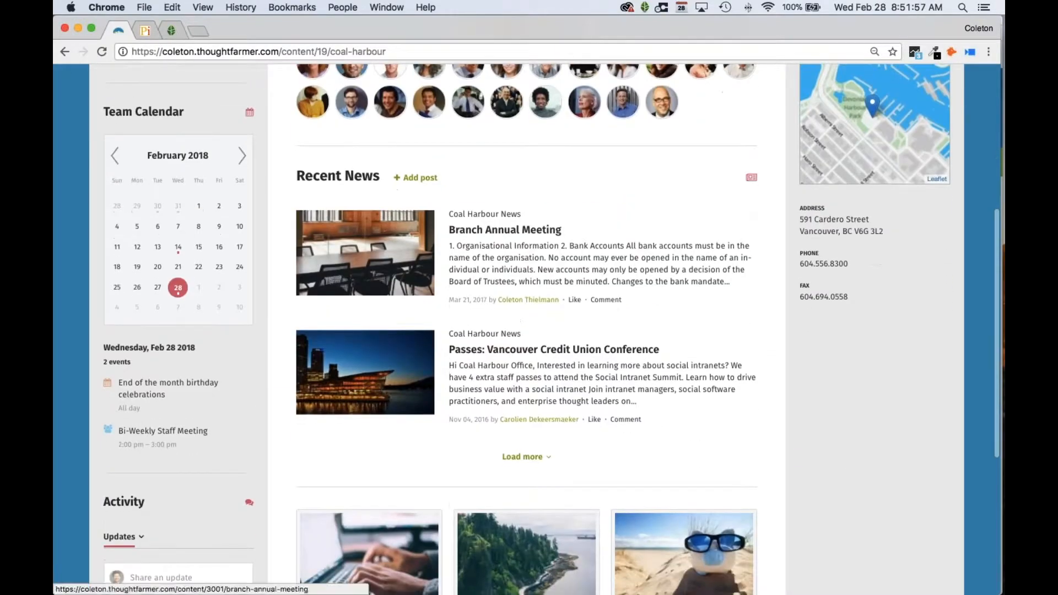
scroll(364, 242, down, 4)
scroll(364, 243, down, 1)
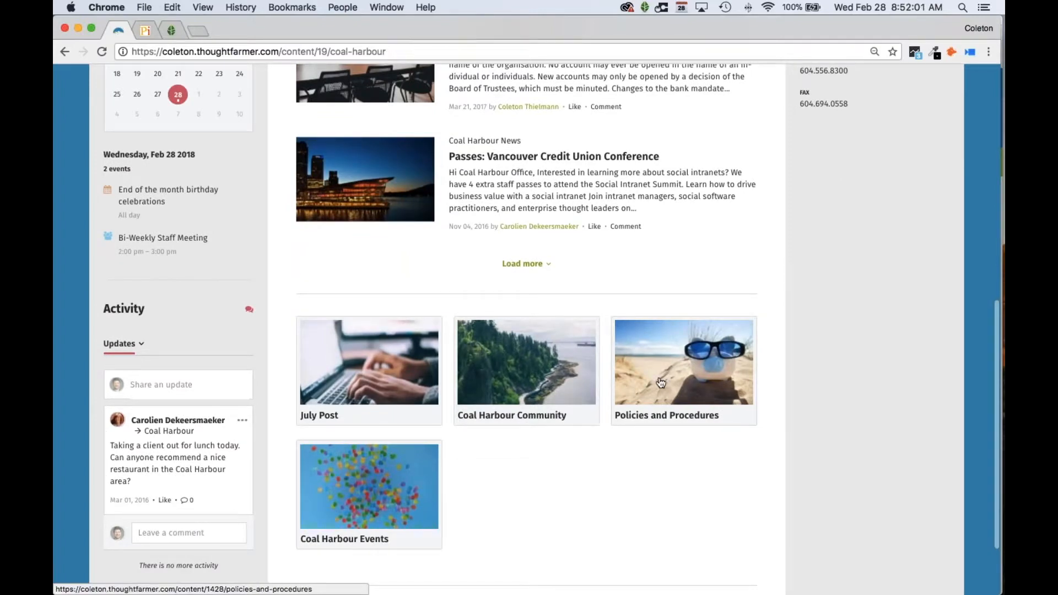
scroll(419, 361, down, 2)
scroll(370, 429, down, 1)
scroll(370, 430, up, 10)
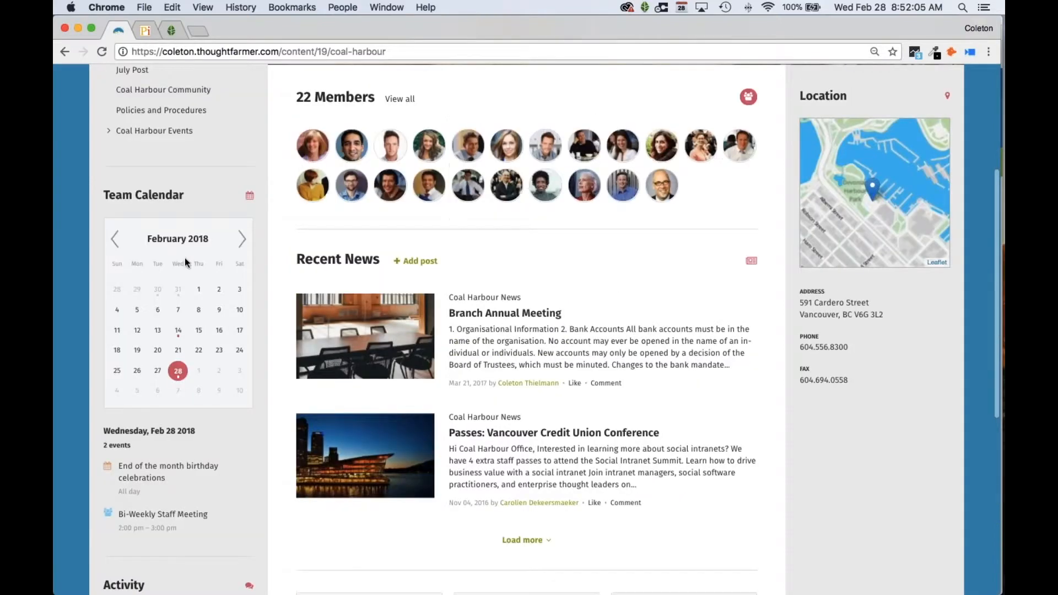
scroll(184, 256, up, 3)
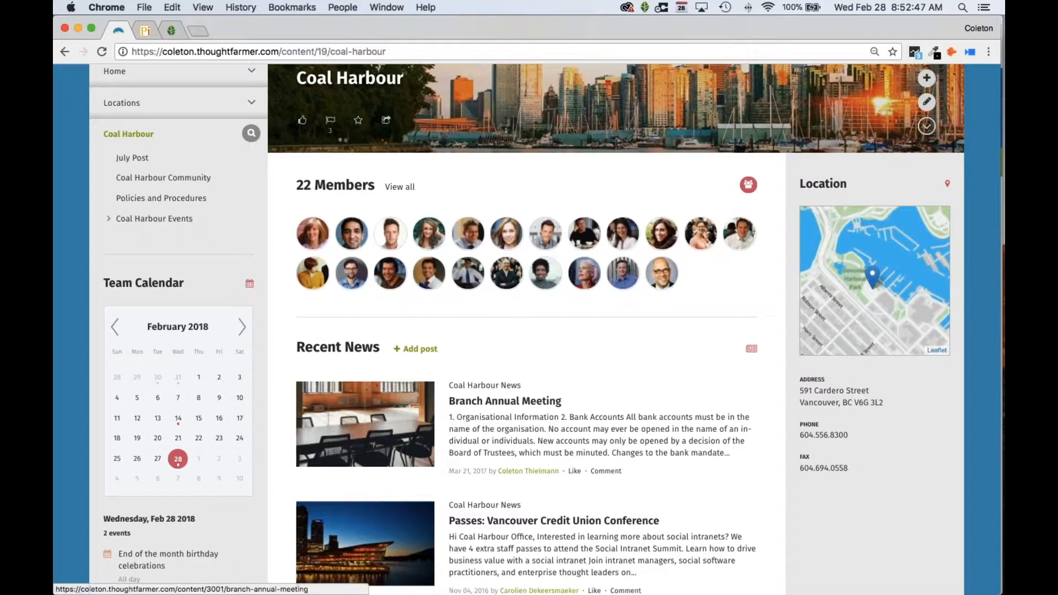
click(317, 241)
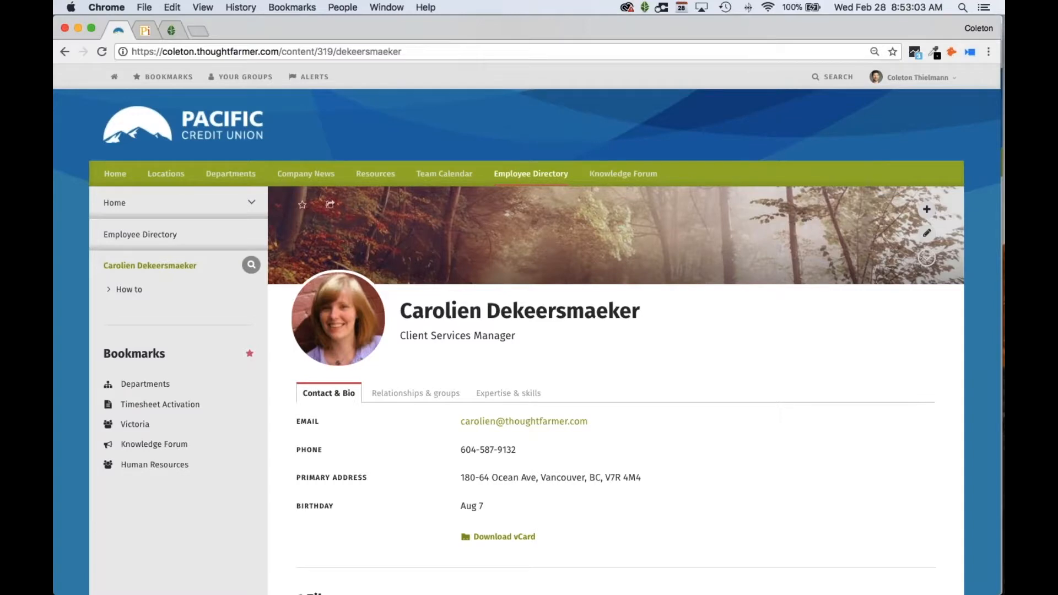
click(505, 402)
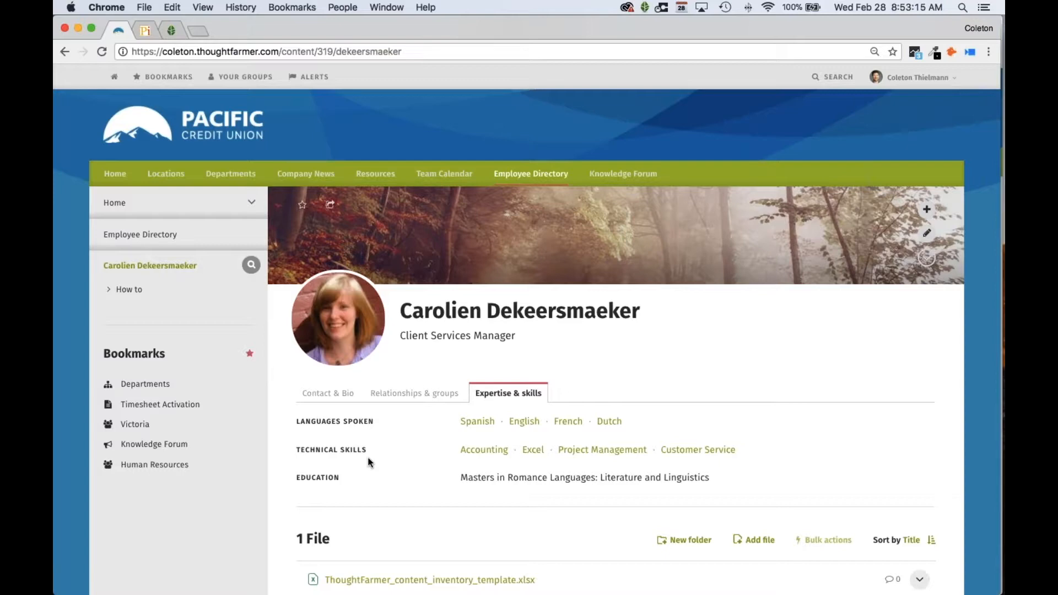
Step: Search the Employee Directory for "french"
click(156, 235)
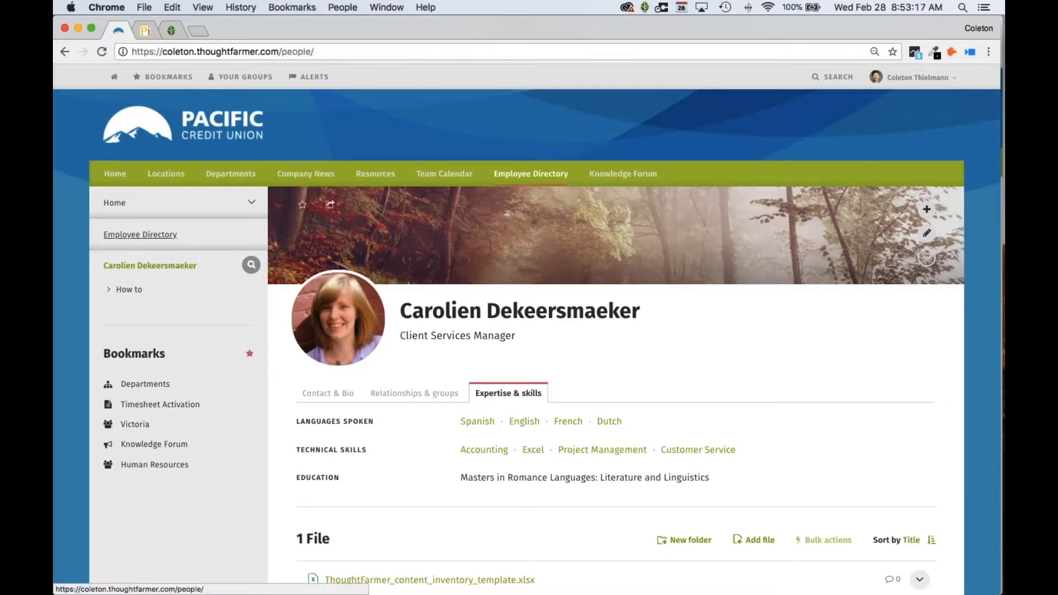
click(158, 267)
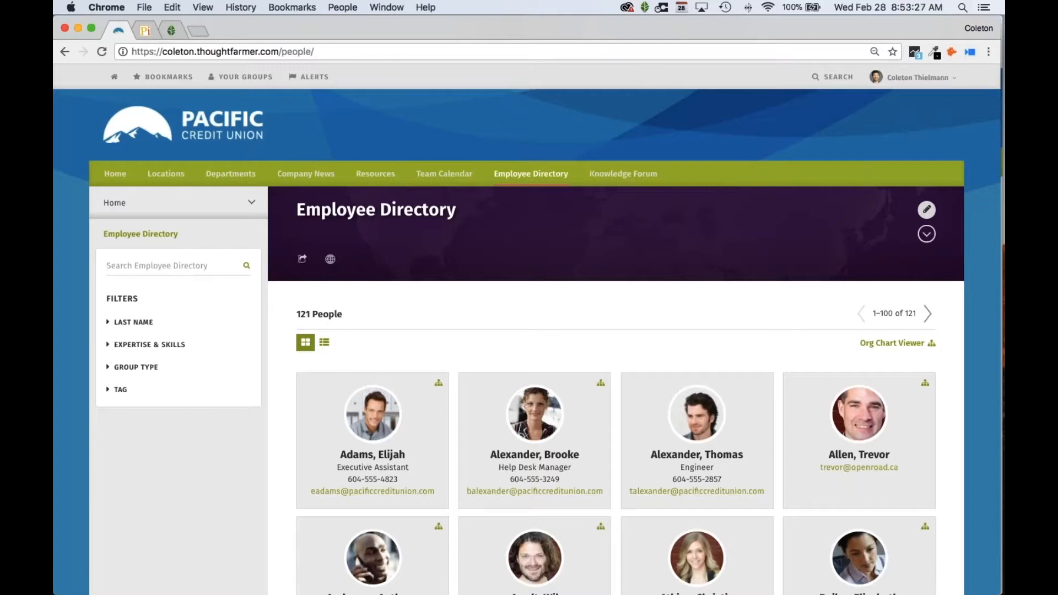
text(french)
key(Return)
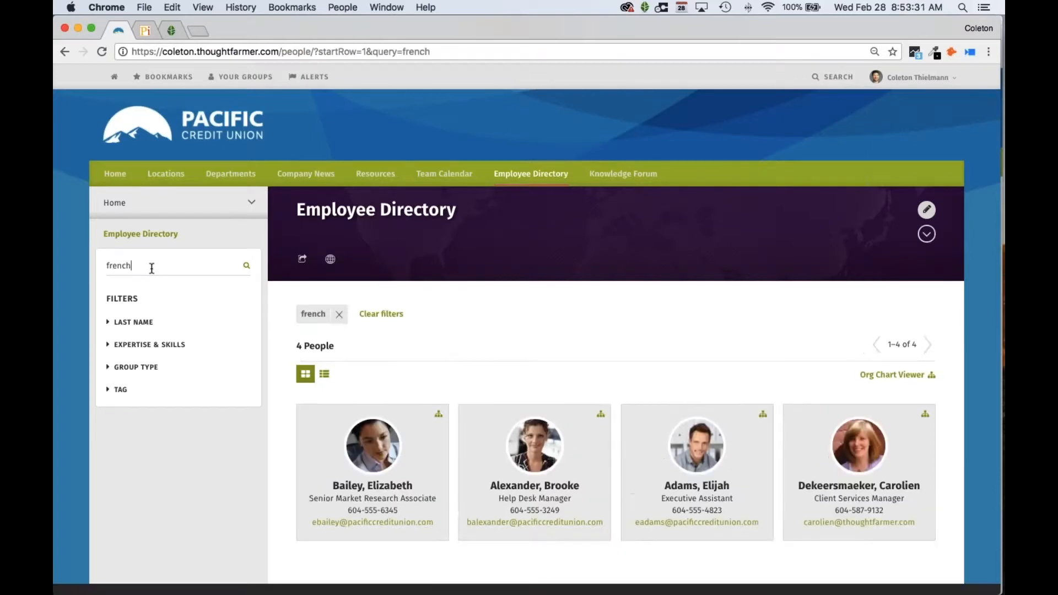
Step: Narrow the directory results by expertise and skills to people with the Customer Service technical skill
scroll(441, 368, down, 1)
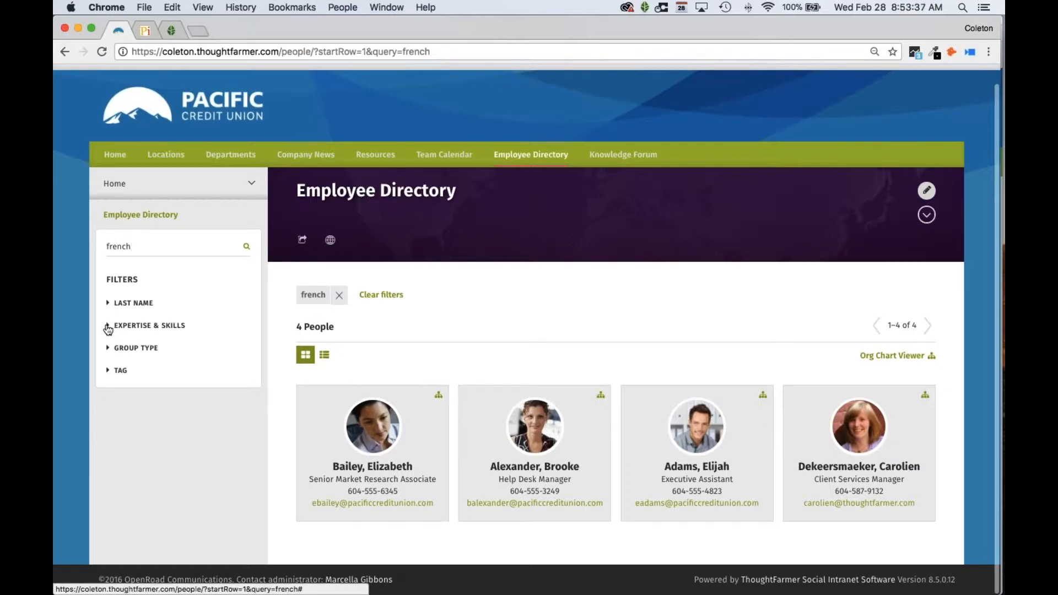
click(108, 326)
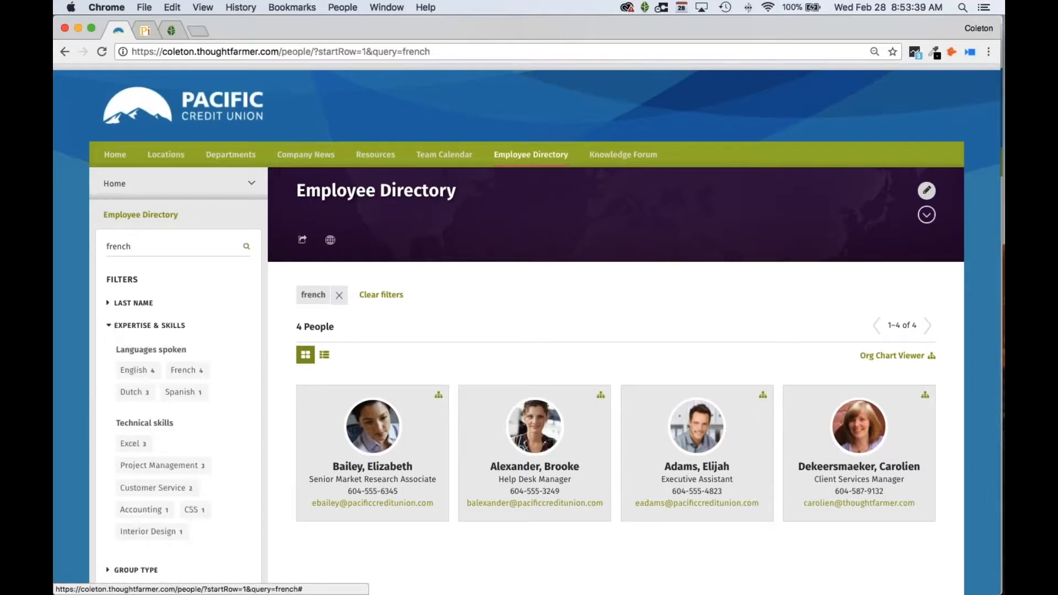
scroll(108, 329, down, 3)
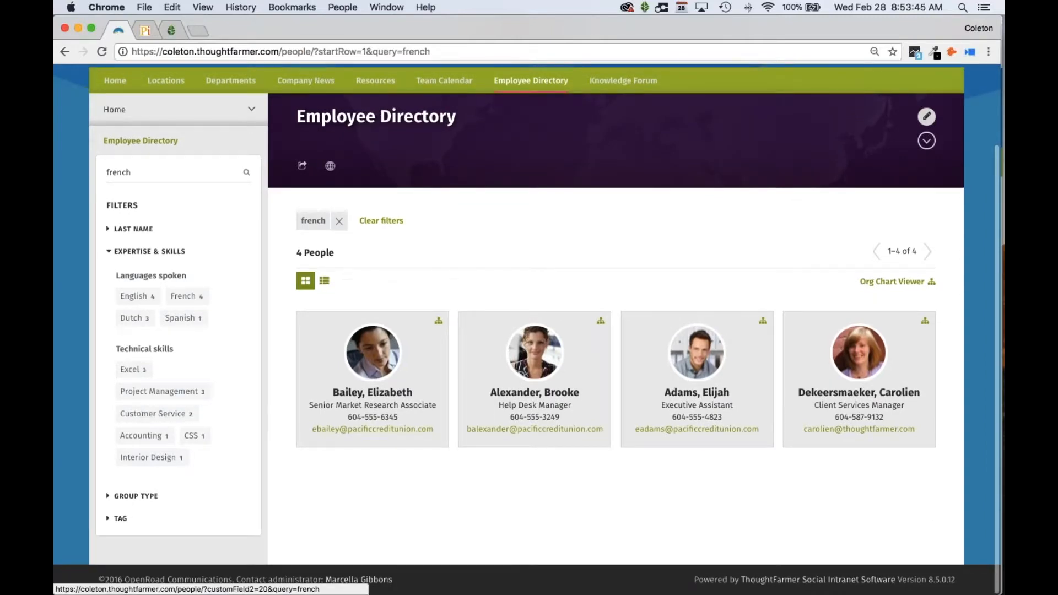
click(142, 414)
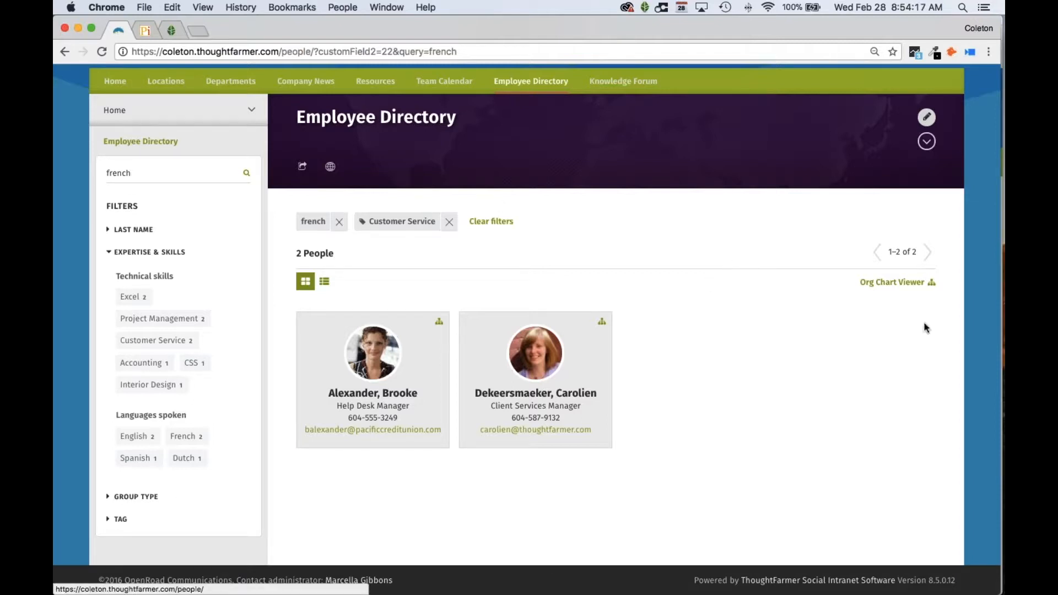
Step: Open the Org Chart Viewer and expand the reporting line from the President through the Client Advisor to the Creative Director's reports
click(885, 283)
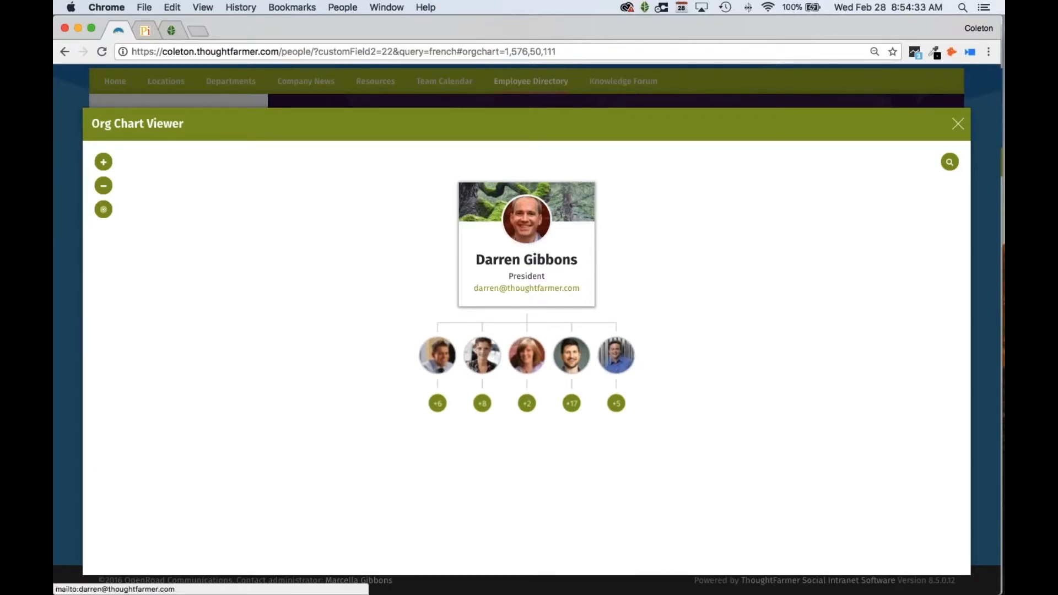
click(574, 362)
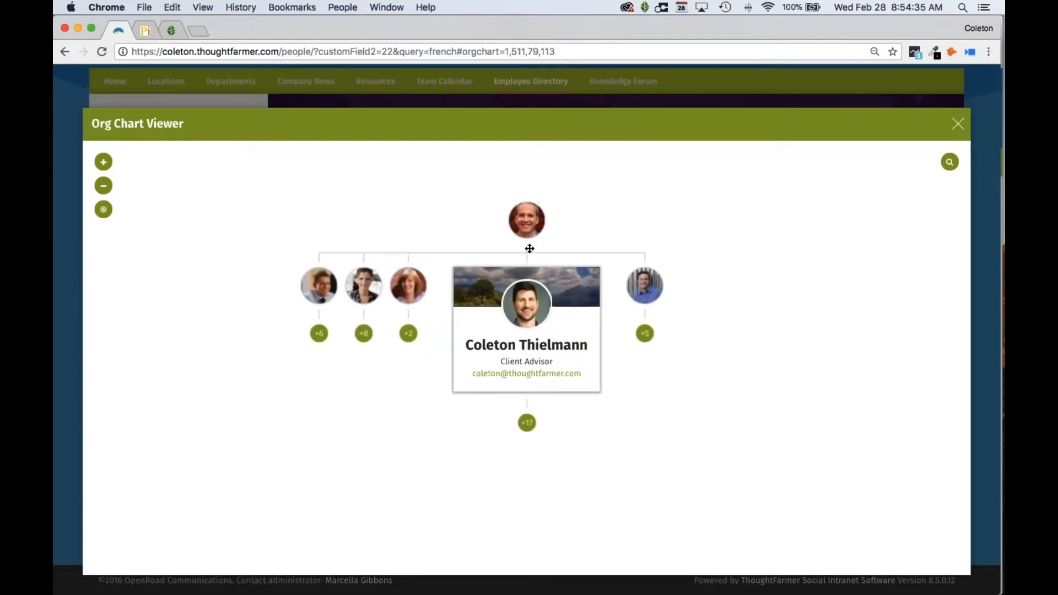
click(527, 427)
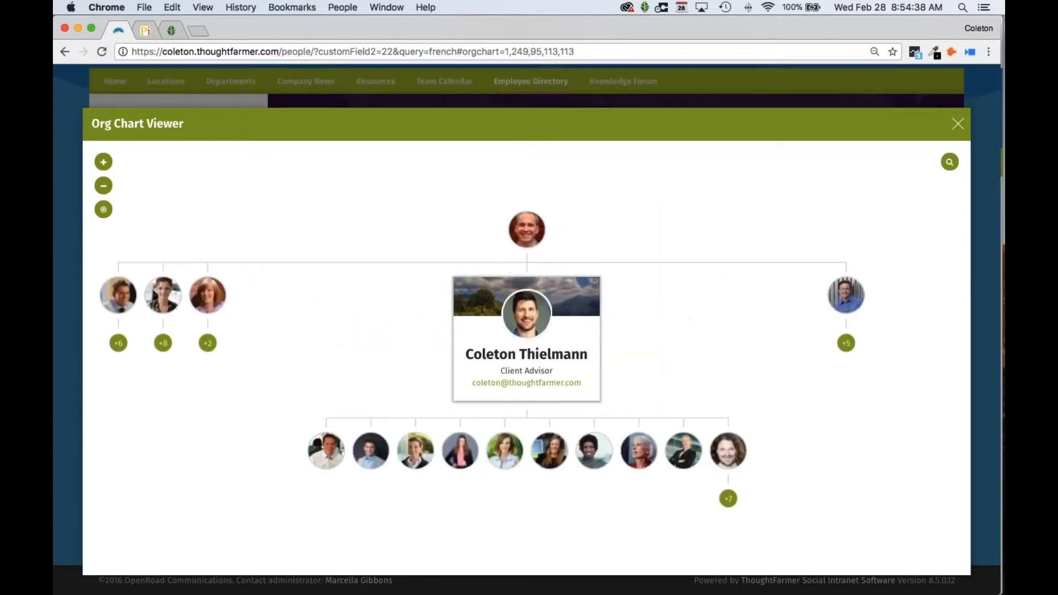
click(728, 453)
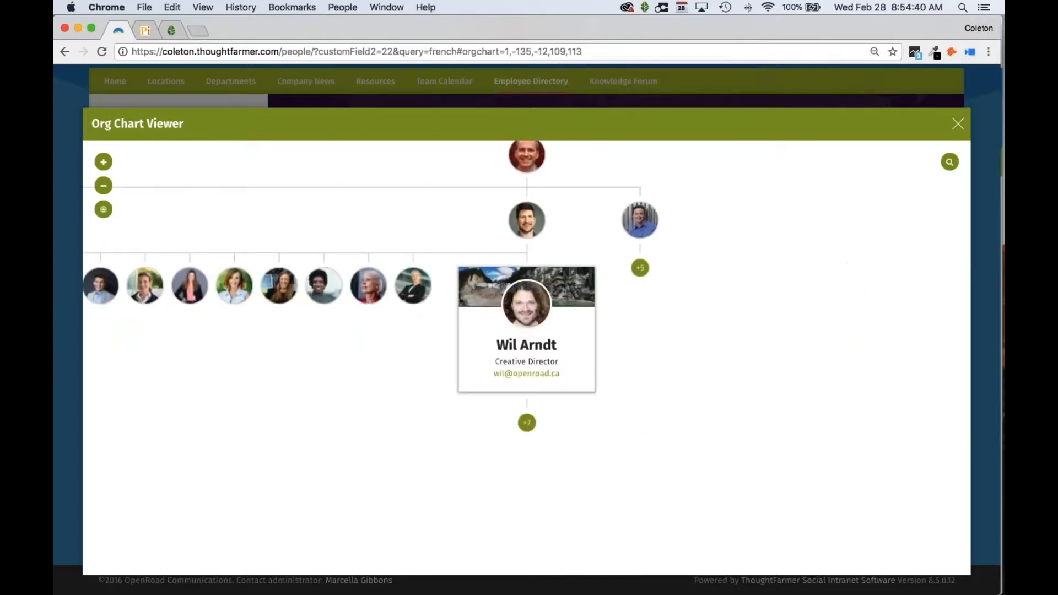
click(526, 424)
drag(562, 238, 583, 255)
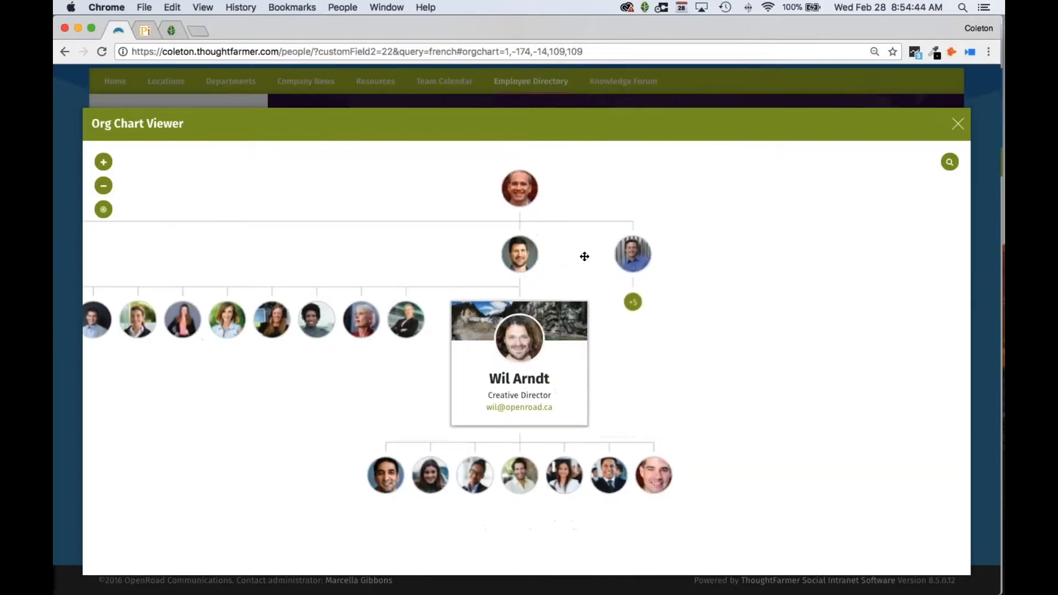
Step: Find the Sales Director by first name in the org chart, examine the reporting line above, and close the viewer
click(948, 163)
click(949, 165)
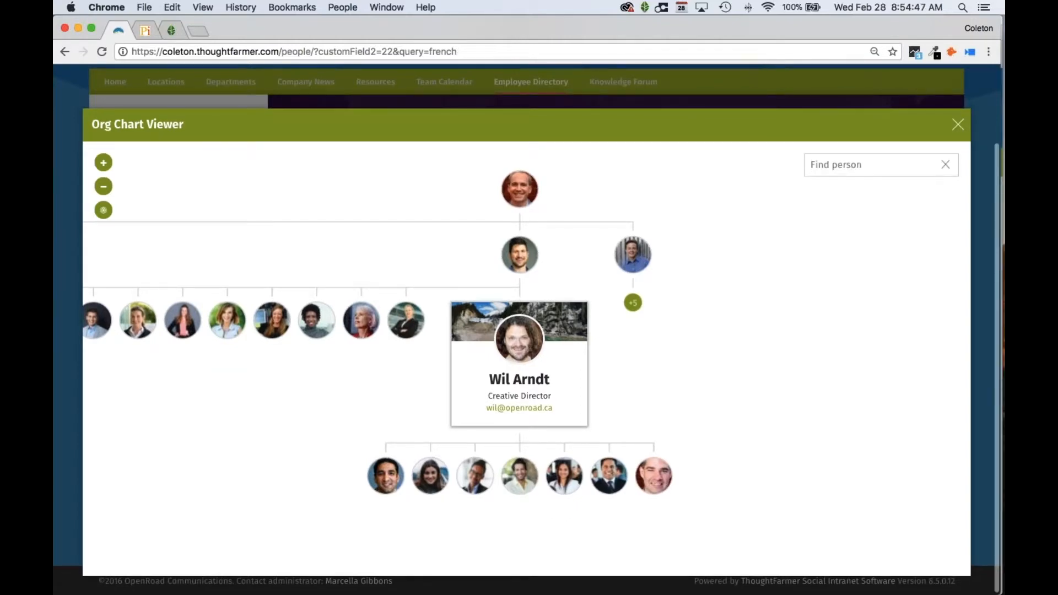
text(amol)
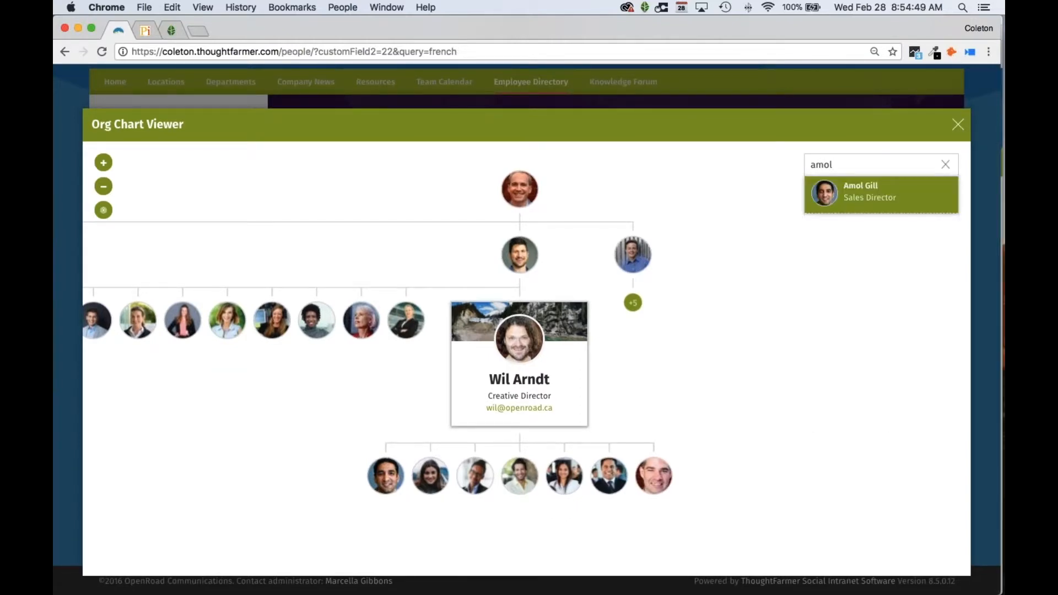
key(Return)
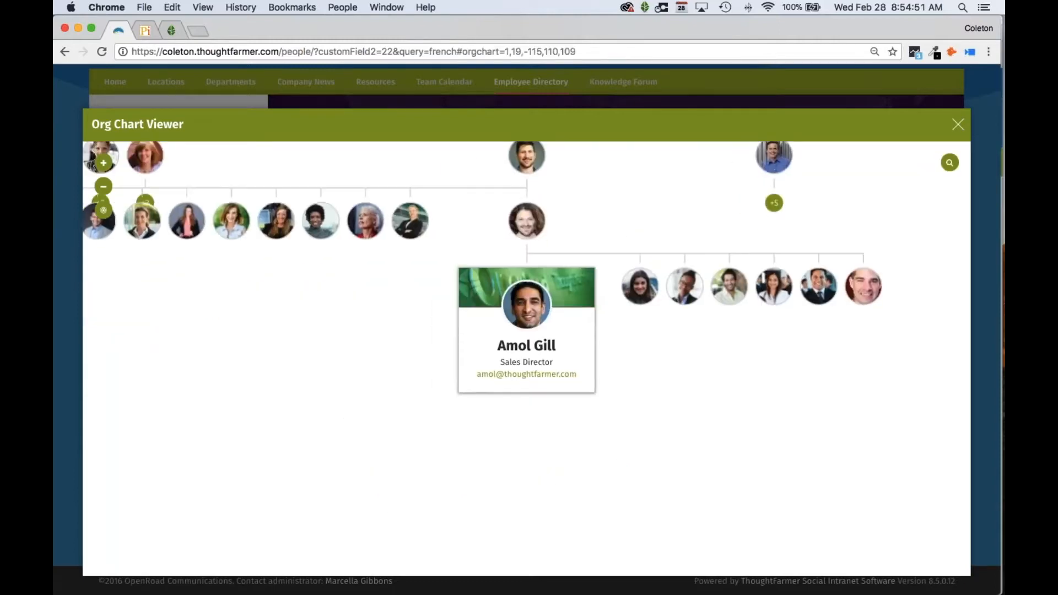
drag(638, 220, 562, 306)
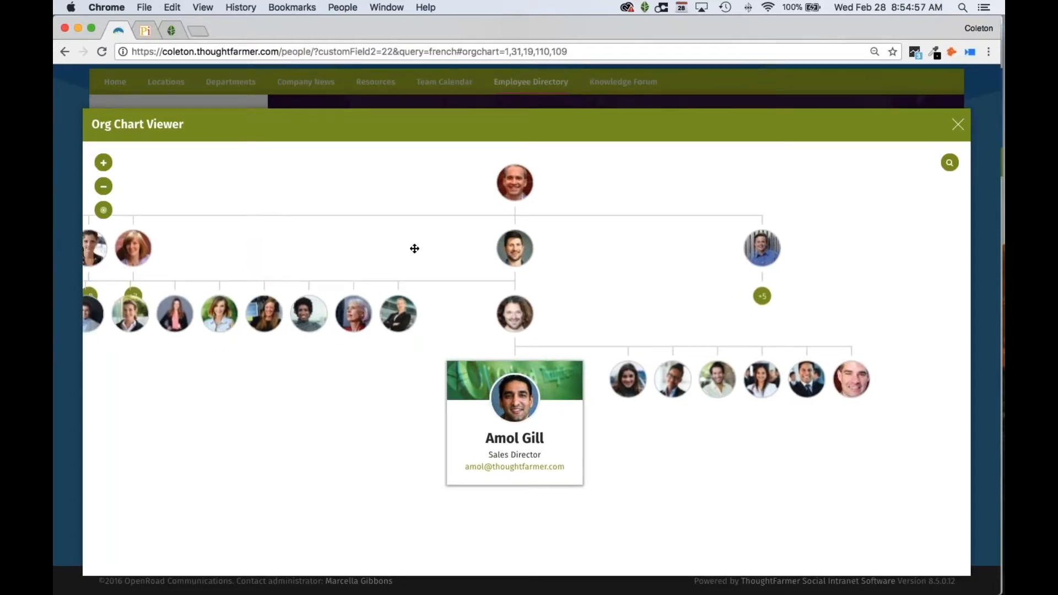
click(958, 124)
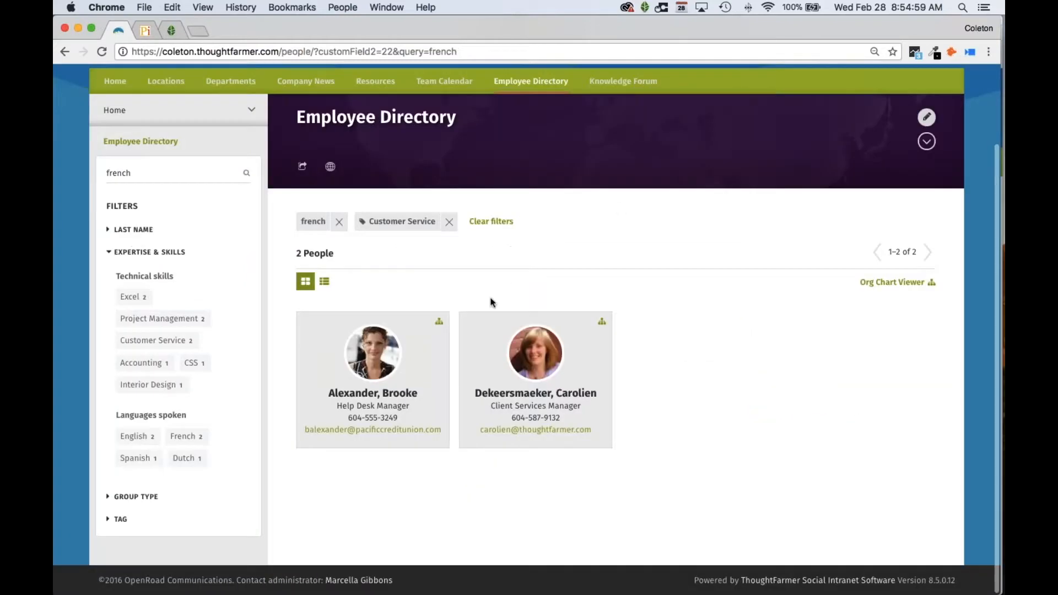
Step: View the homepage, the Resources page and the cards on the Departments page
click(115, 81)
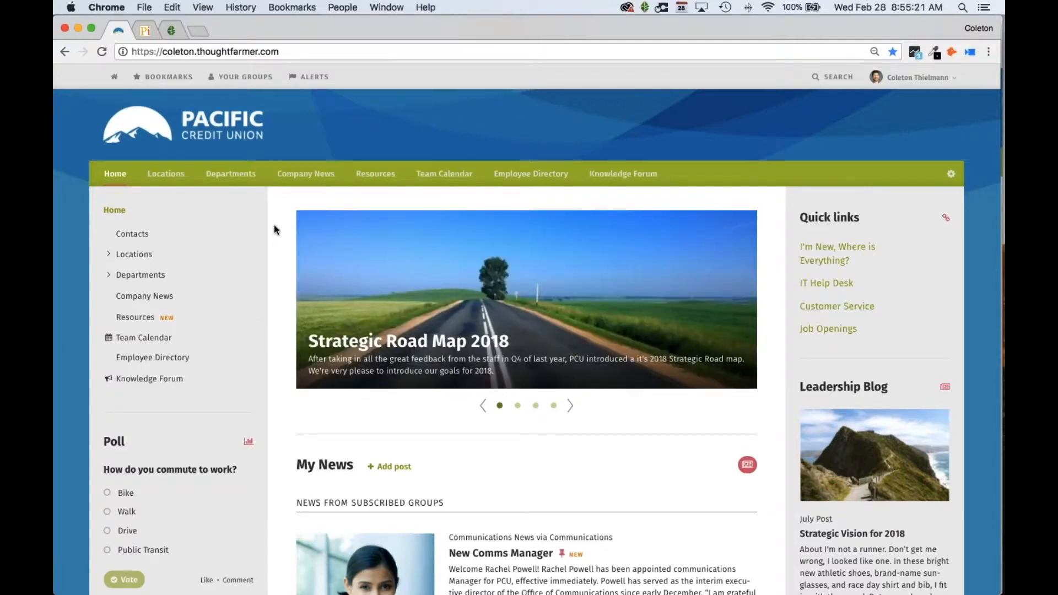
click(370, 179)
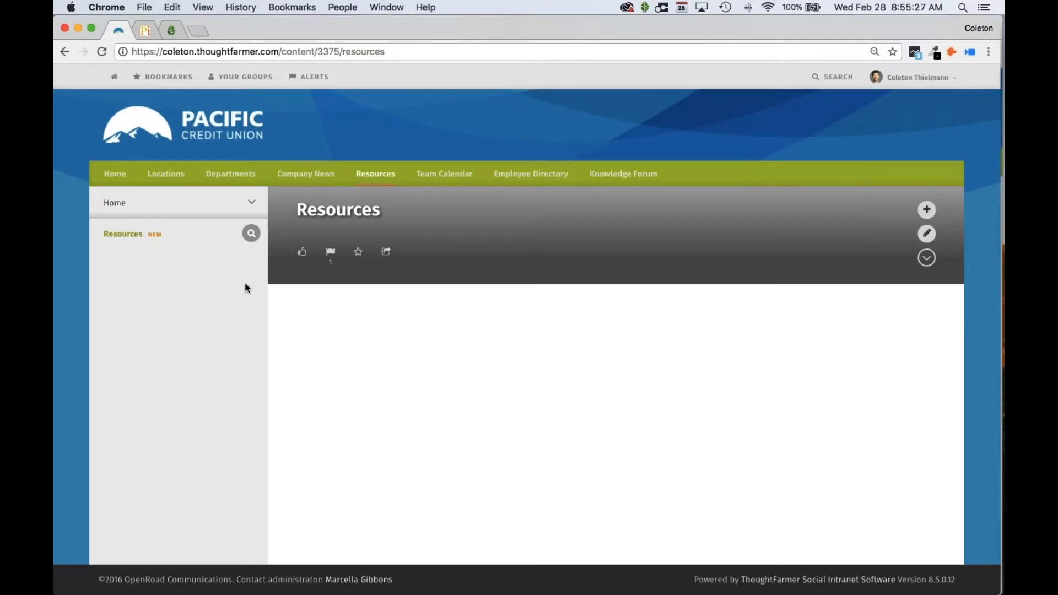
click(230, 174)
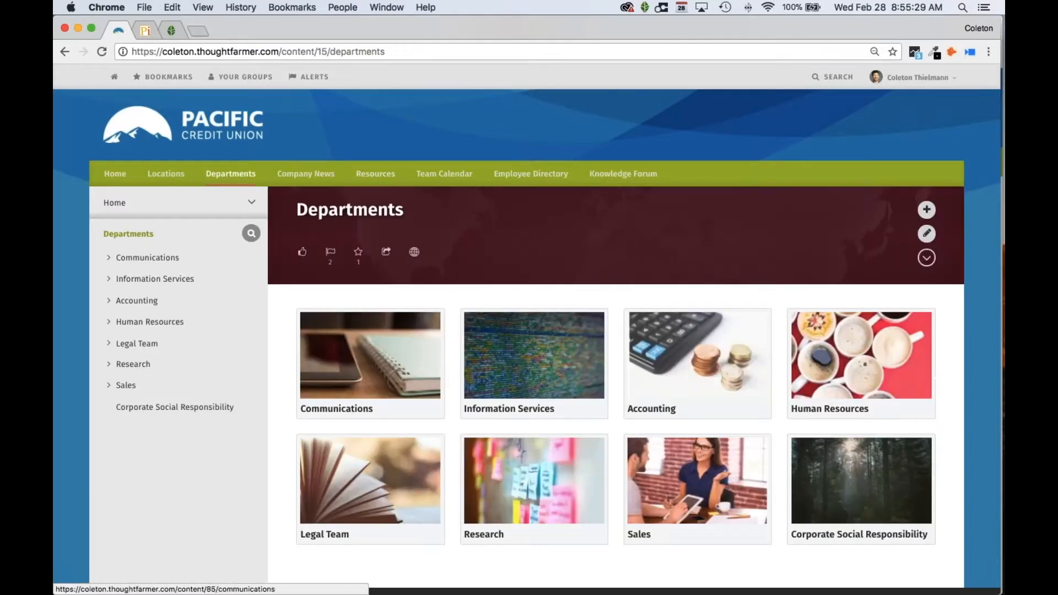
Step: Add a page titled "Finance" under Resources, choose its content type, and publish it
click(365, 179)
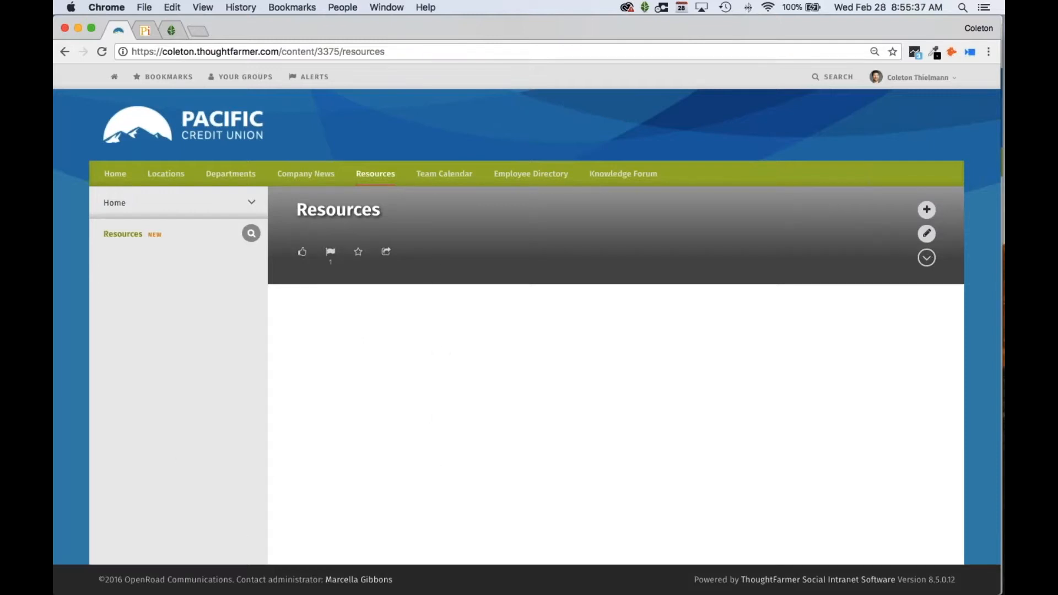
click(926, 210)
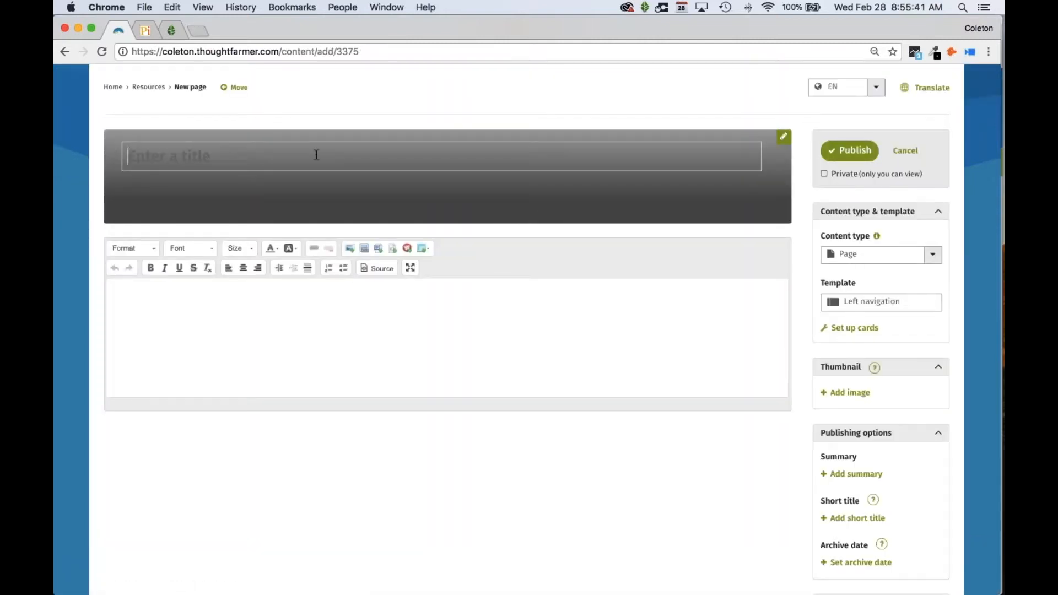
text(Finance)
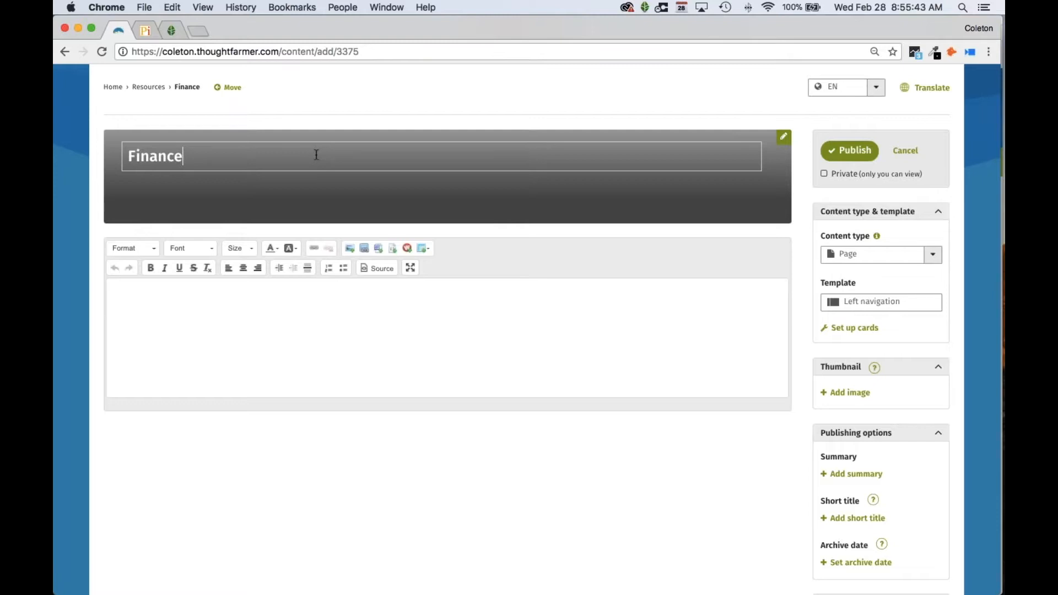
click(933, 254)
click(859, 295)
click(848, 149)
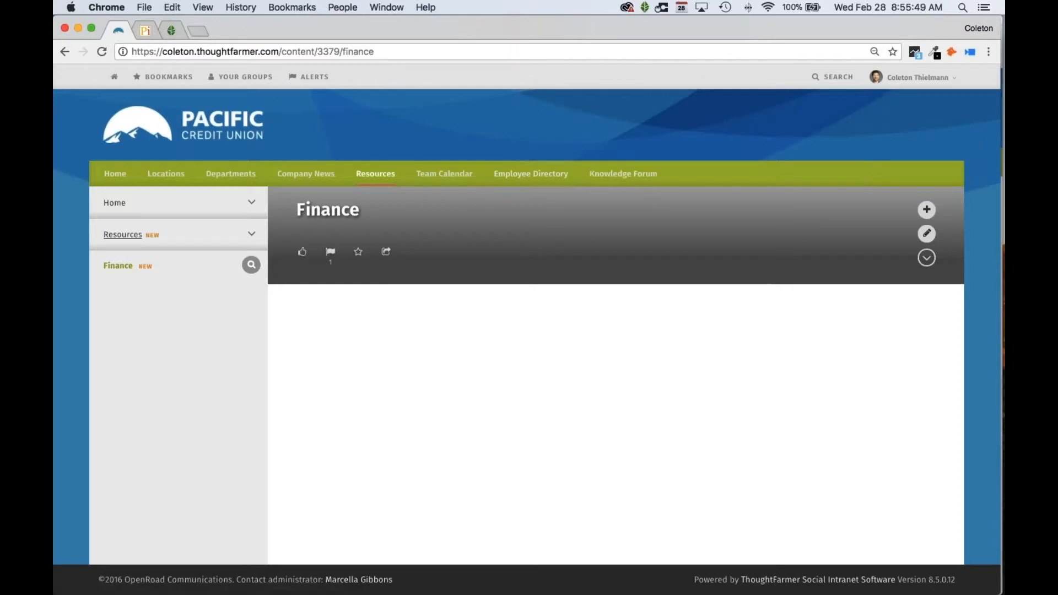
Step: Add a page titled "Communications" under Resources and publish it
click(122, 234)
click(916, 210)
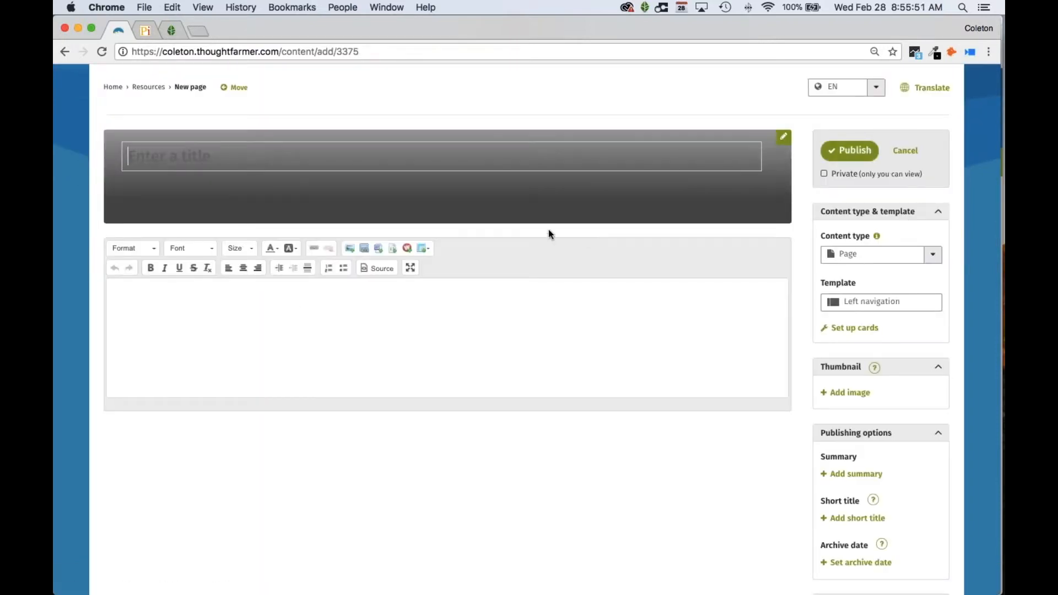
text(Communications)
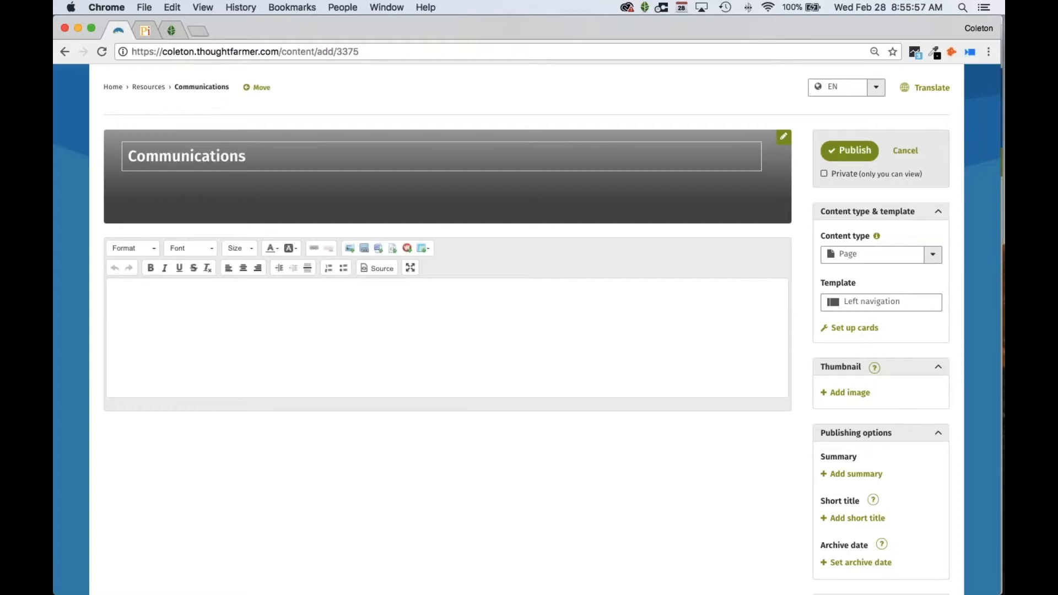
click(849, 150)
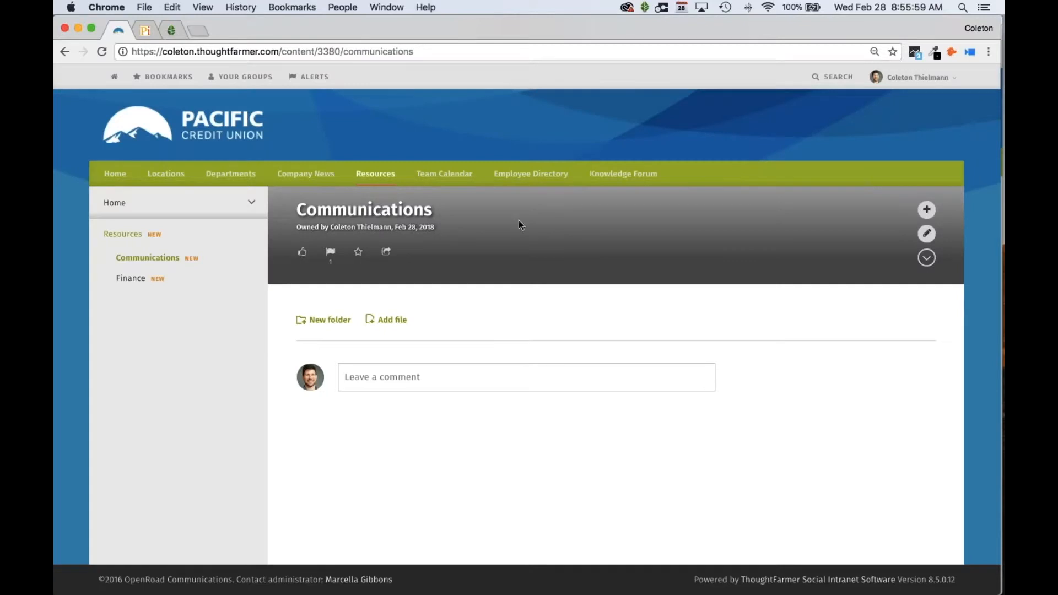
Step: Open the Communications page from Resources and create a folder named "Comms Folder" on it
click(122, 234)
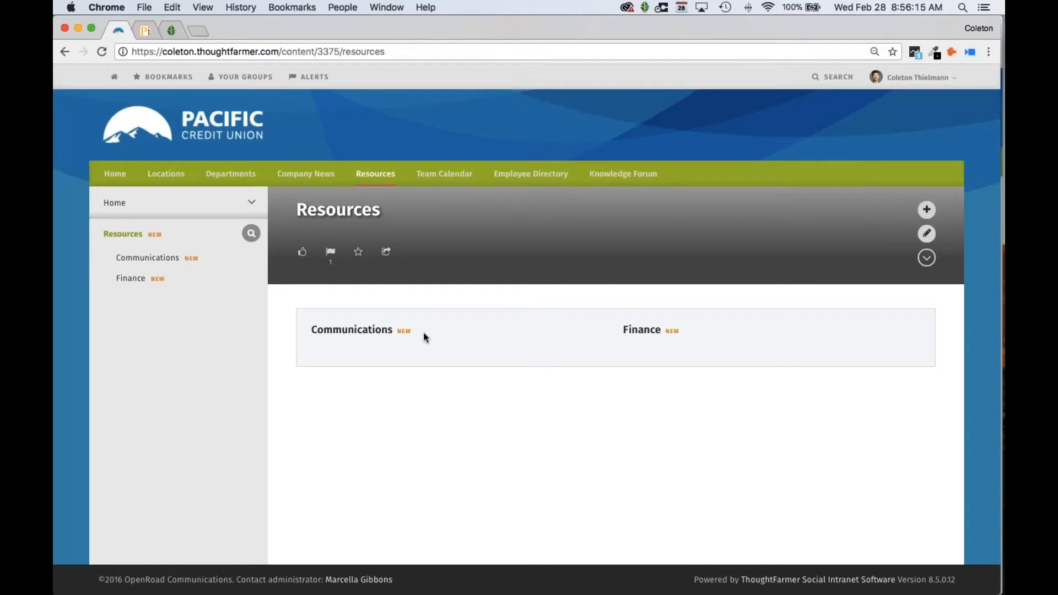
click(380, 333)
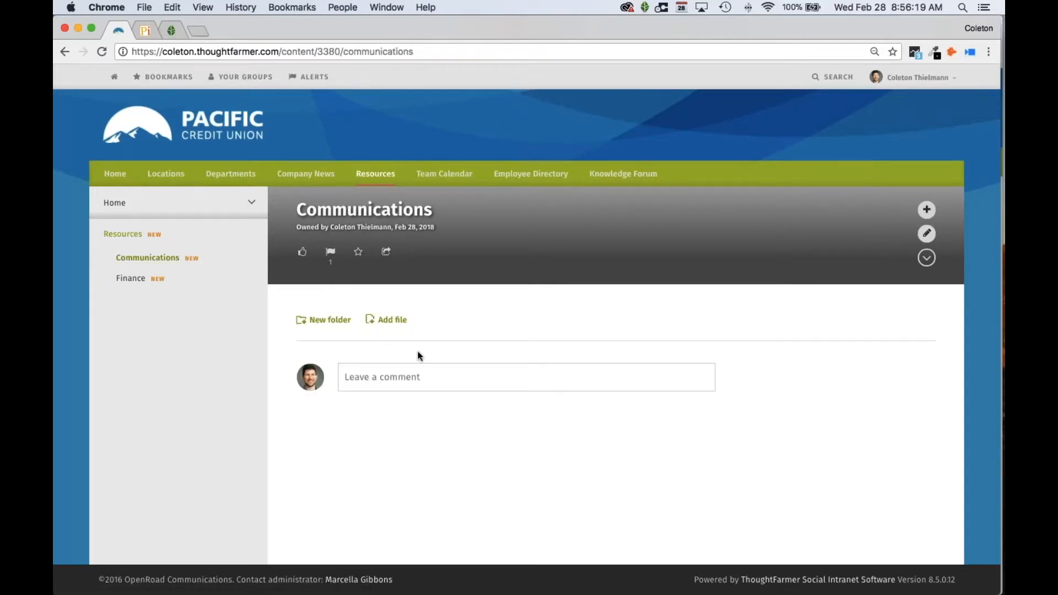
click(329, 319)
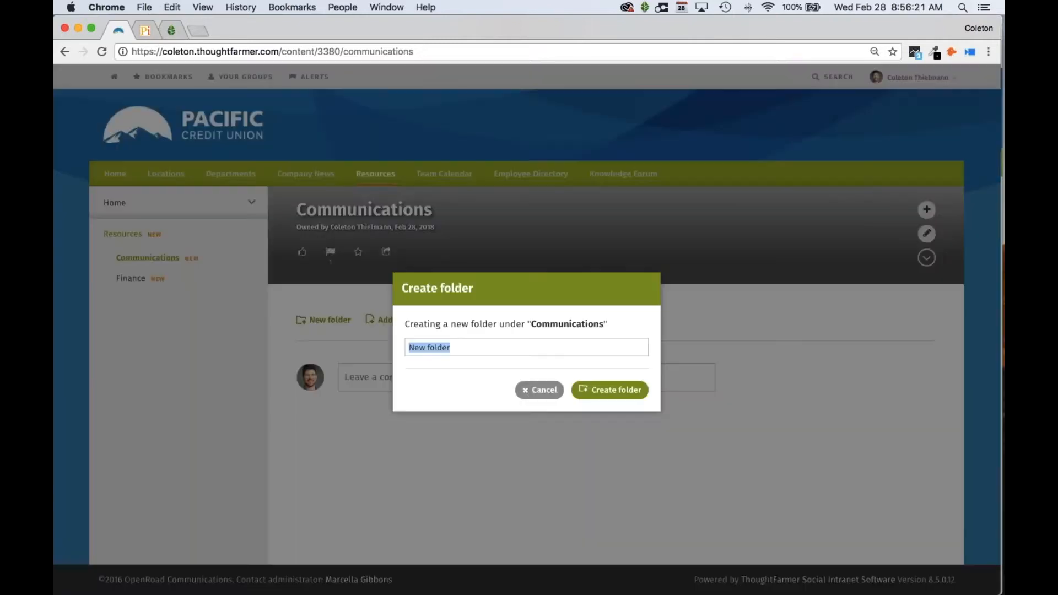
double_click(473, 348)
key(BackSpace)
key(BackSpace)
key(BackSpace)
key(BackSpace)
key(BackSpace)
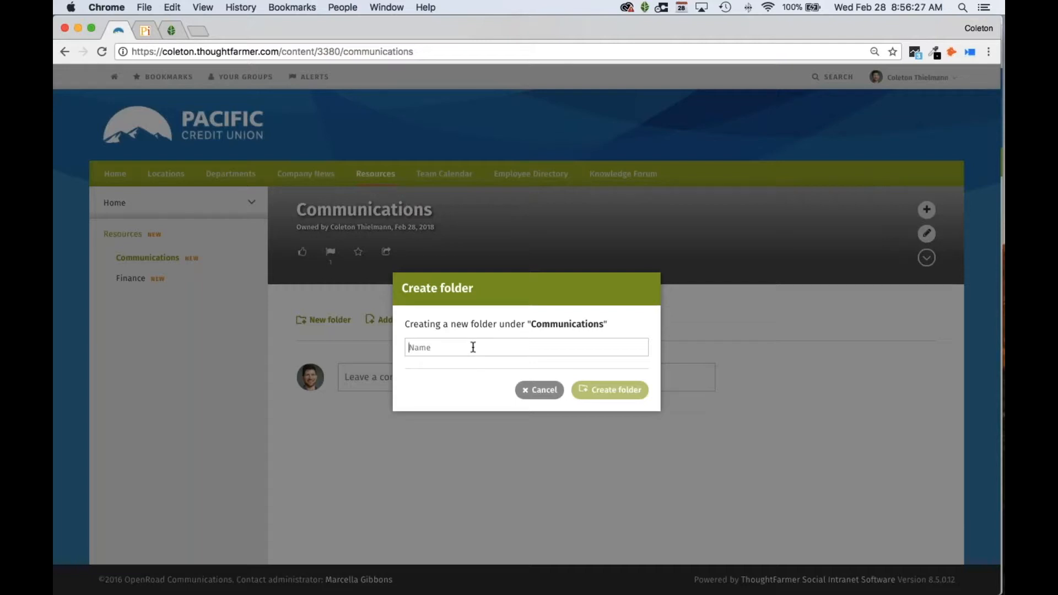
text(Comms F)
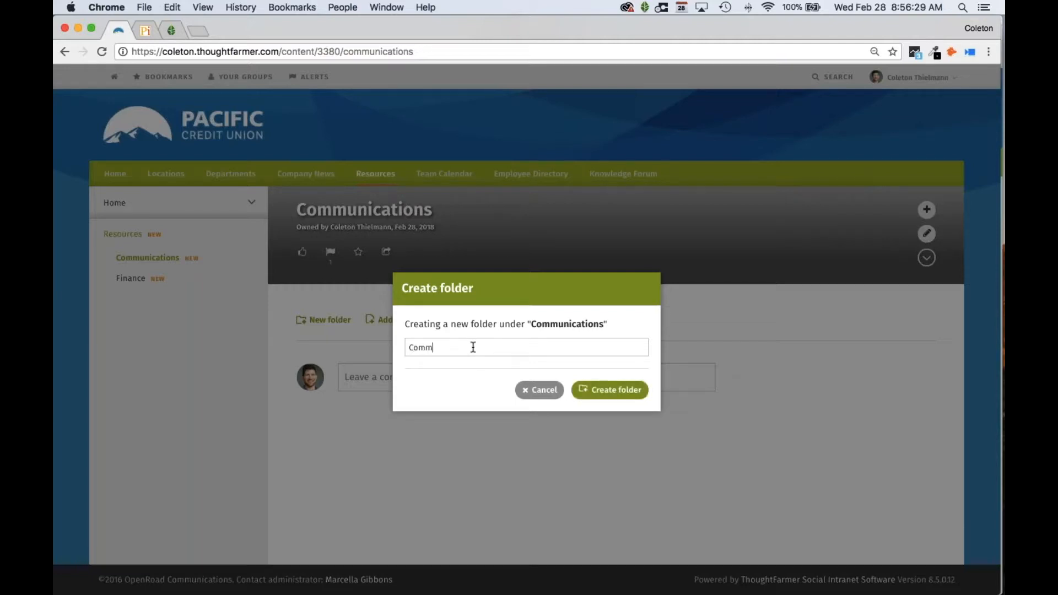
text(older)
key(Return)
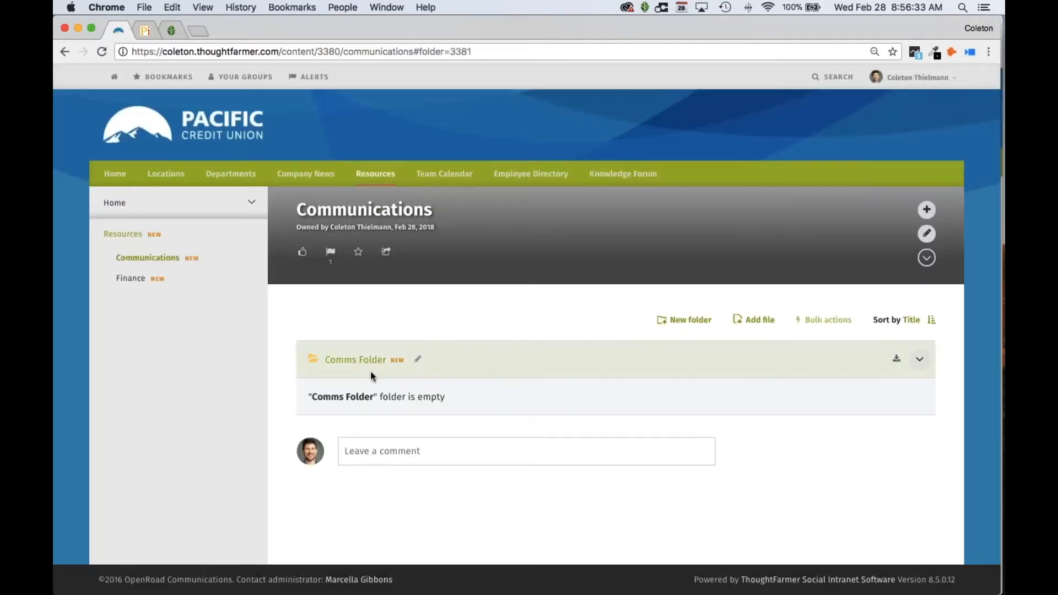
Step: Upload Company Overview.pdf, Company Policy - QMS3.5 and PCU Budget Spreadsheet from DEMO RESOURCES into Comms Folder
click(755, 321)
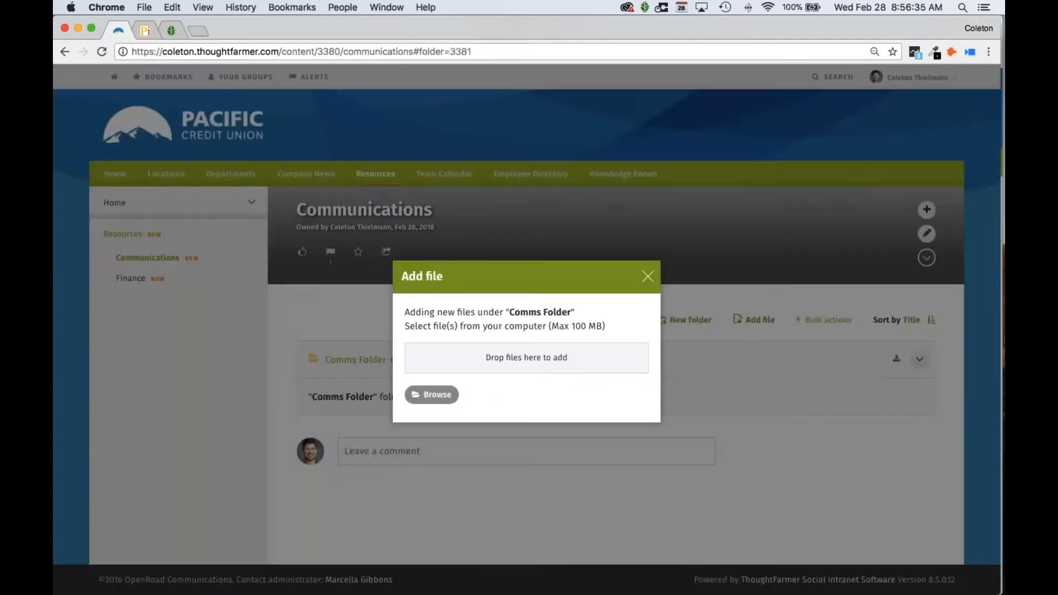
click(437, 395)
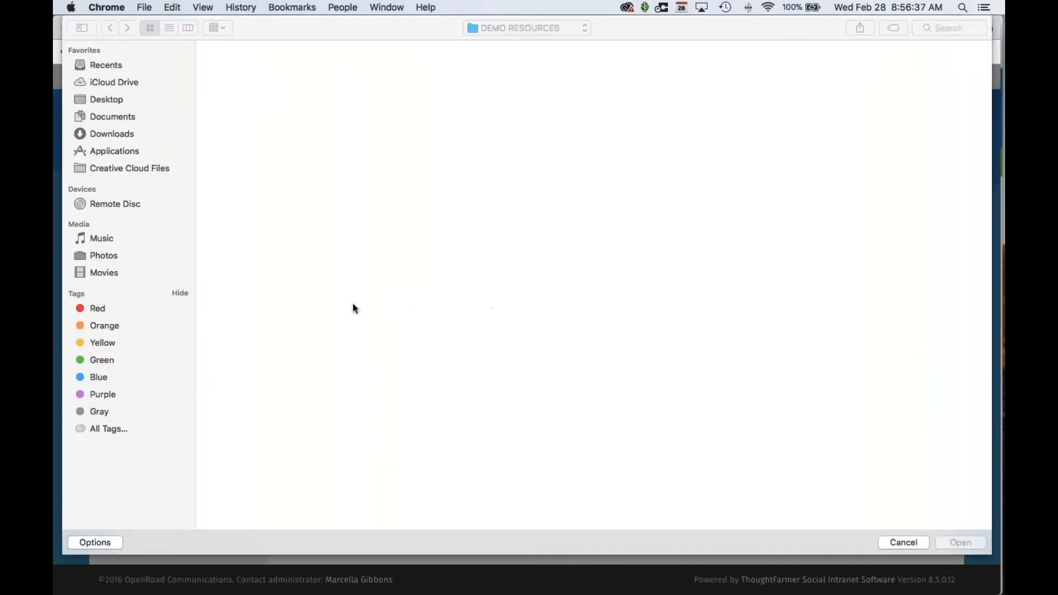
drag(416, 288, 208, 165)
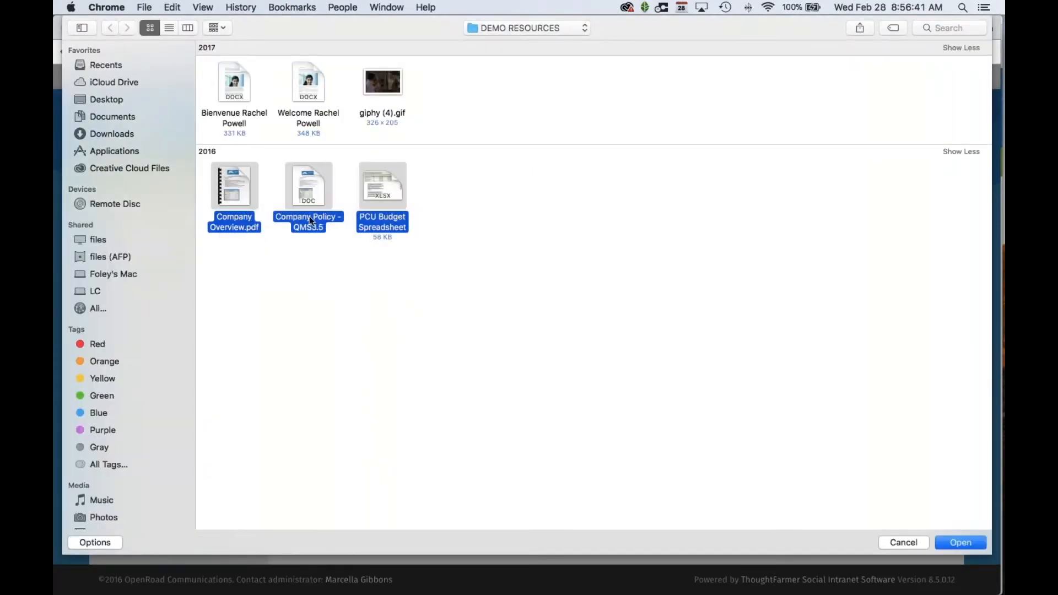
click(948, 541)
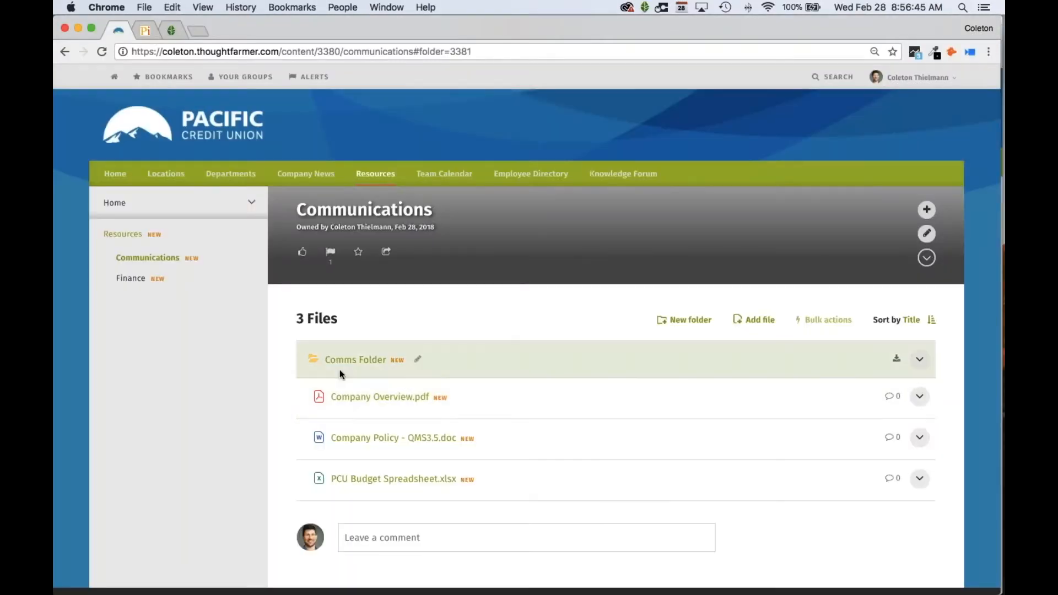
click(346, 364)
click(333, 364)
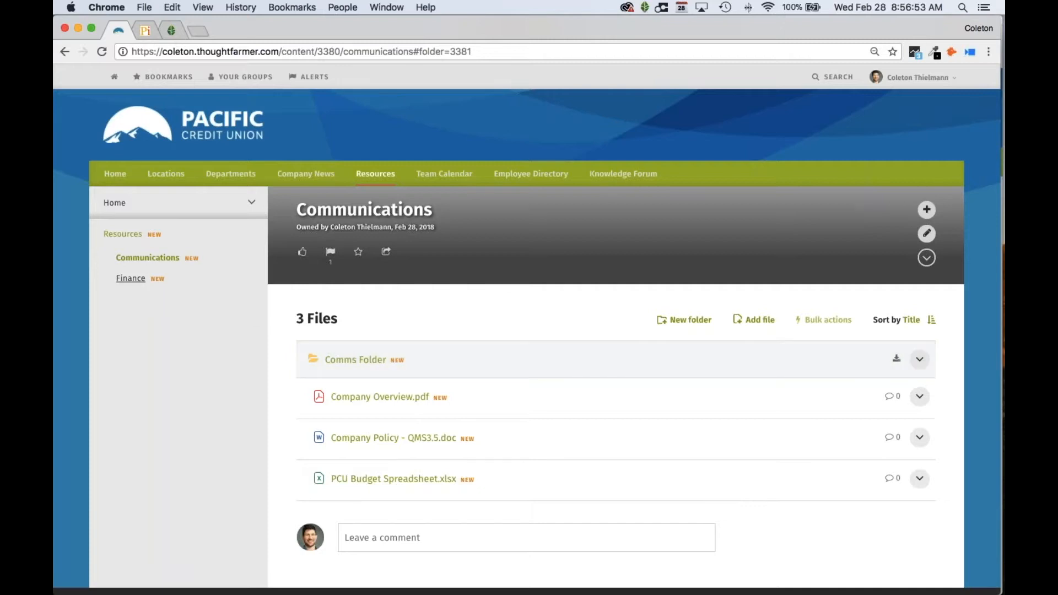
Step: Start a new page under Finance and title it "Company Policy"
click(133, 278)
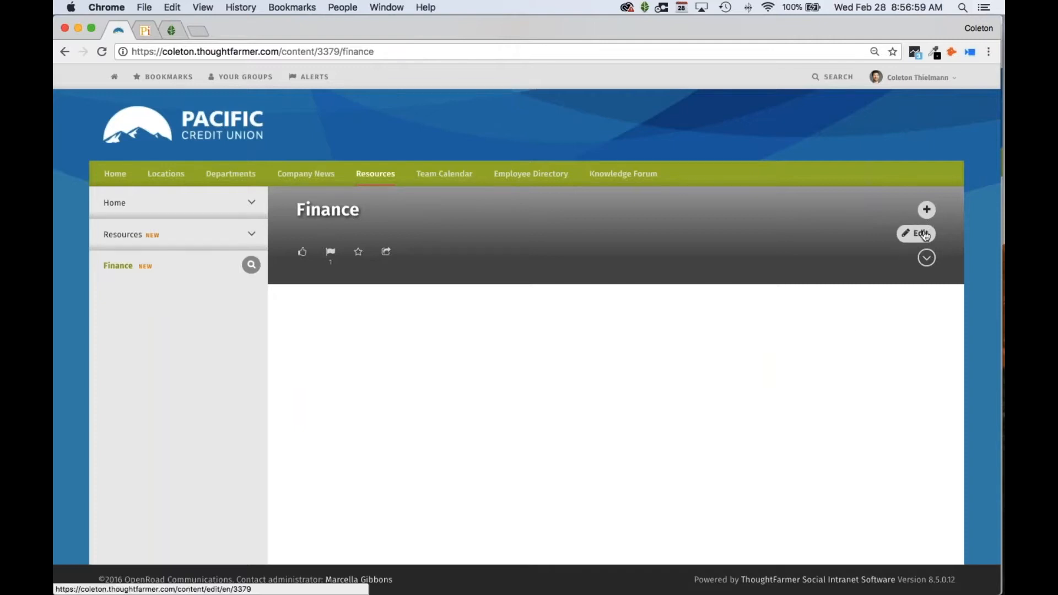
click(928, 211)
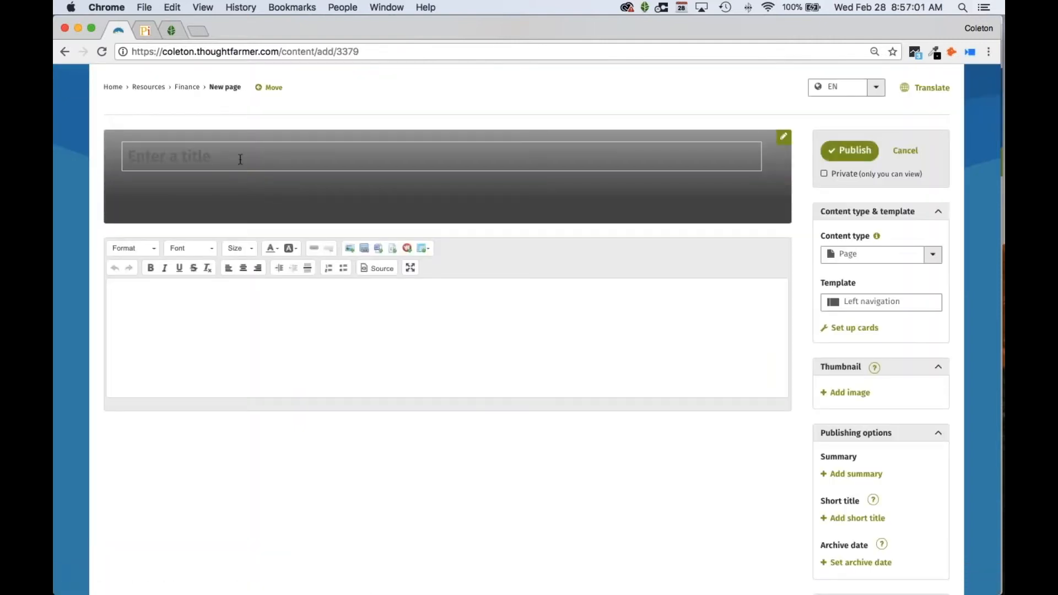
text(Company Policy)
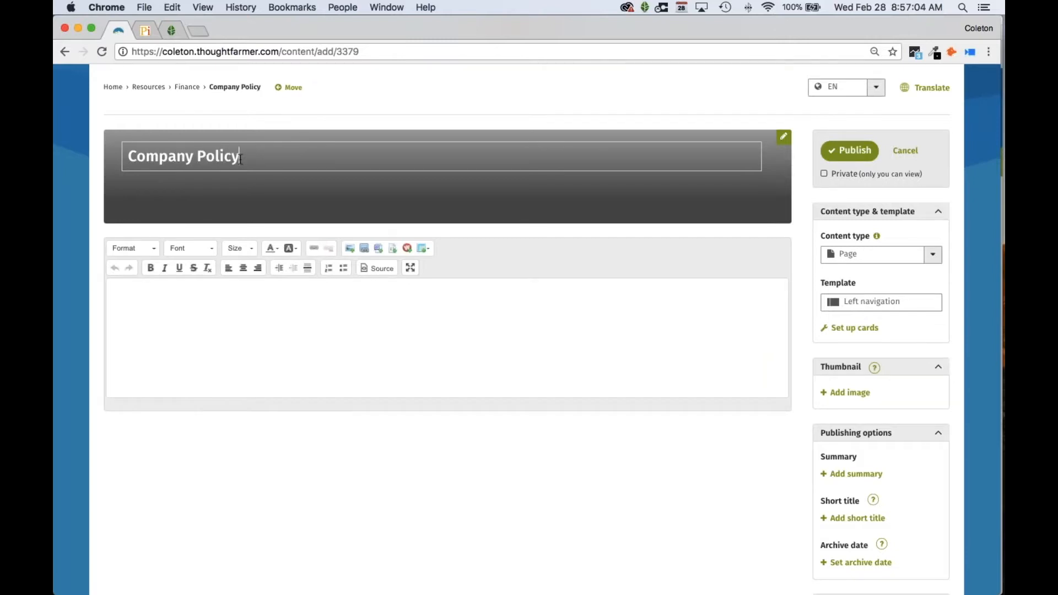
Step: Import Company Policy - QMS3.5.doc with full formatting into the page body and publish the page
click(174, 331)
click(373, 252)
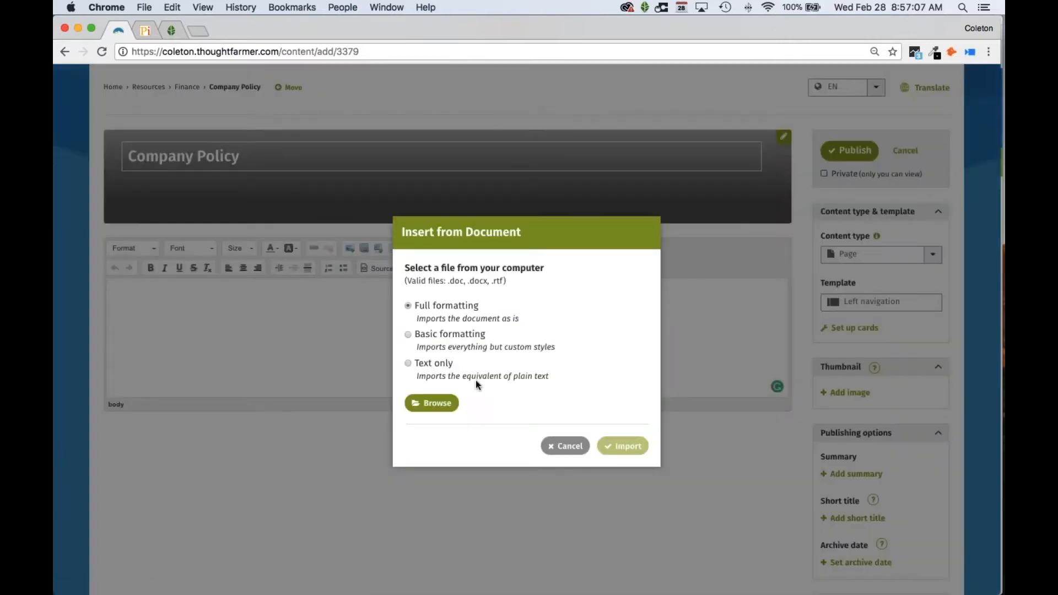
click(432, 402)
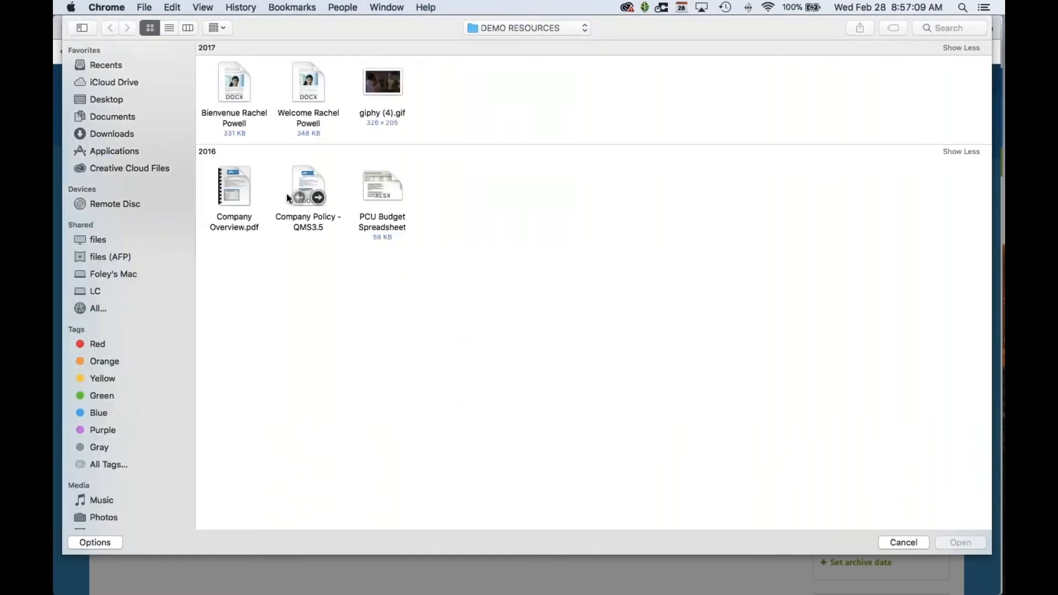
click(307, 177)
double_click(307, 178)
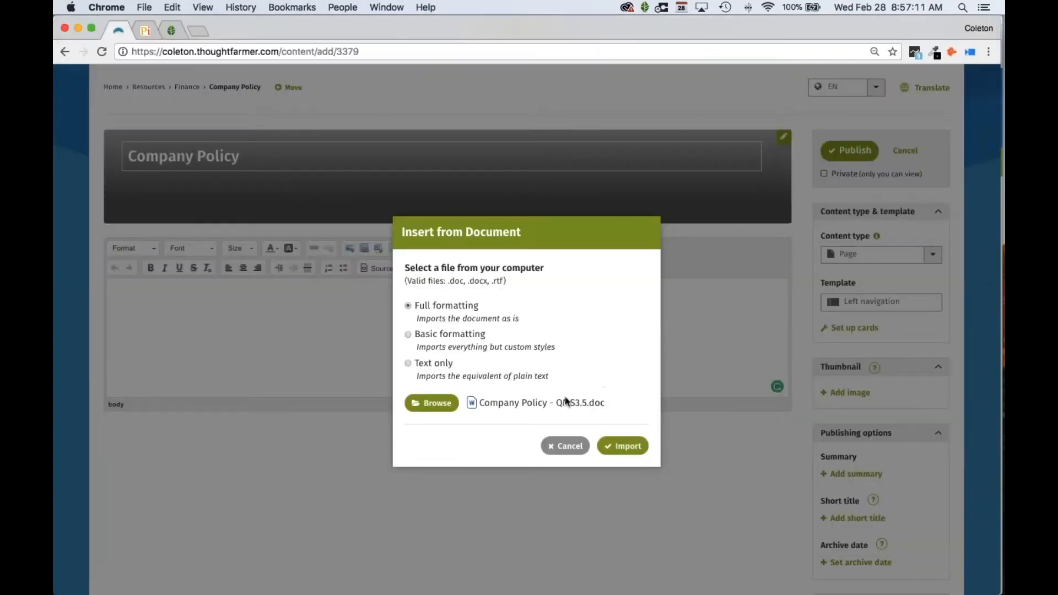
click(615, 445)
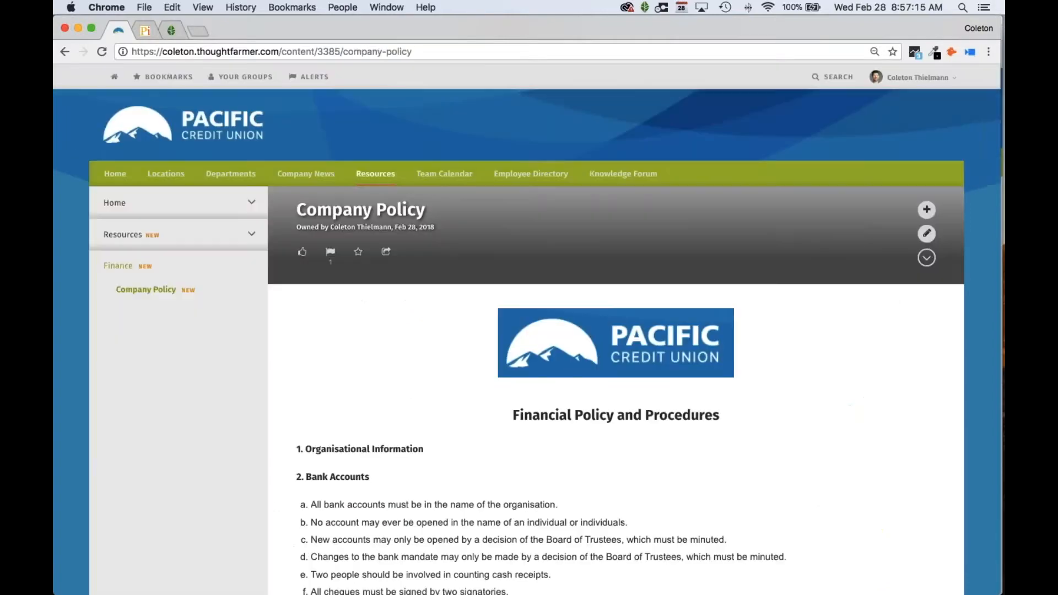
Step: Look through the published Company Policy page, bookmark it, and open it from the bookmarks list
scroll(410, 437, down, 10)
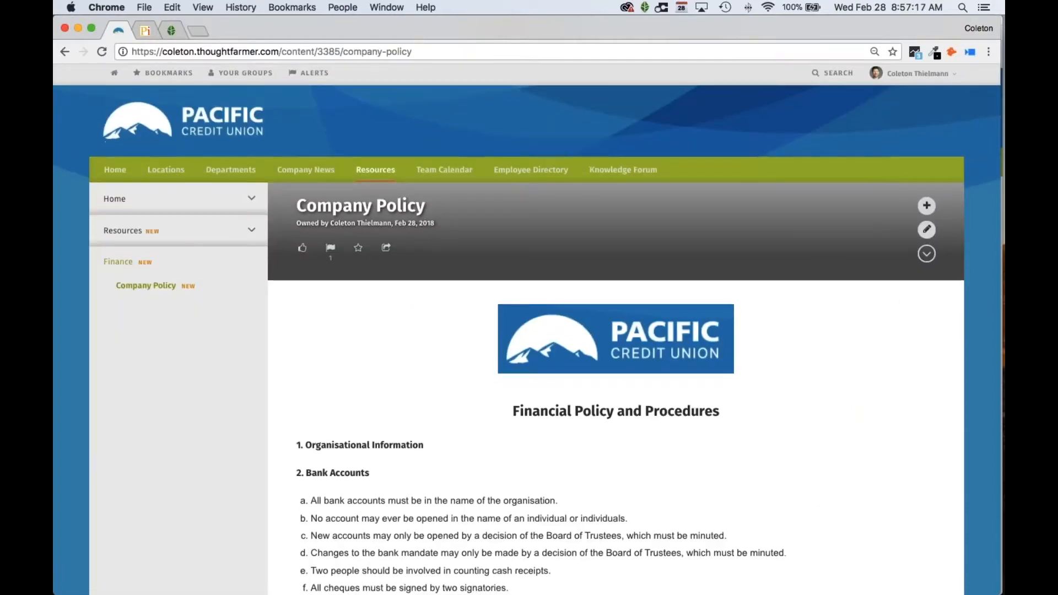
scroll(411, 437, down, 10)
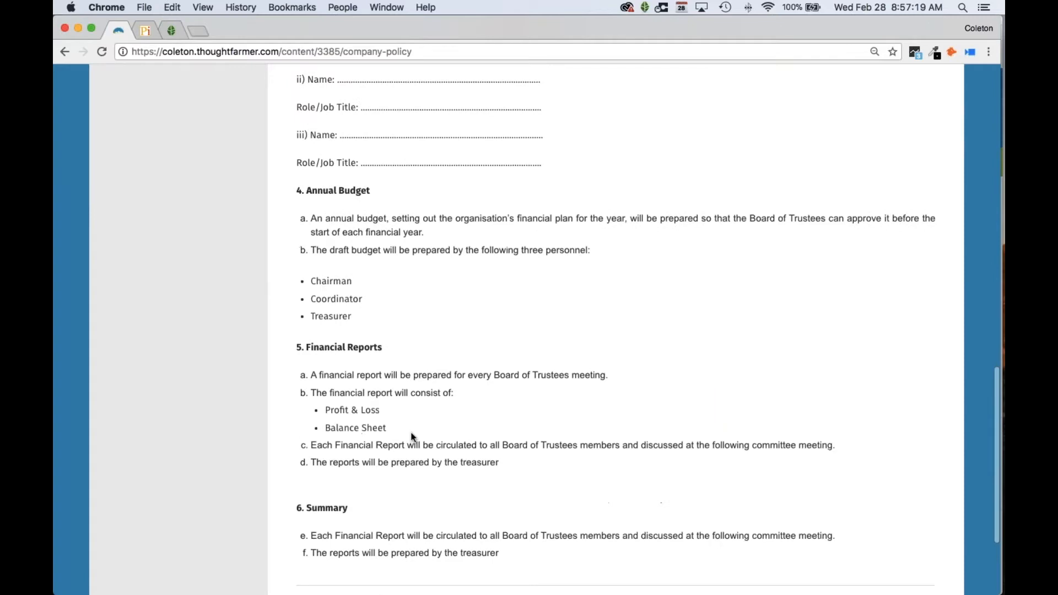
scroll(411, 440, up, 10)
scroll(411, 440, up, 10)
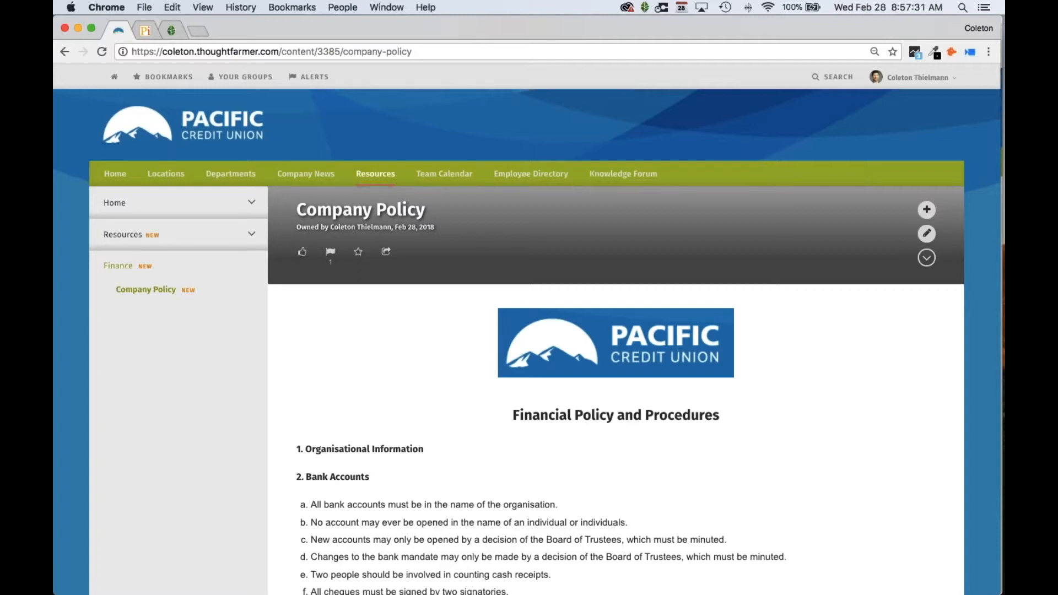
click(358, 251)
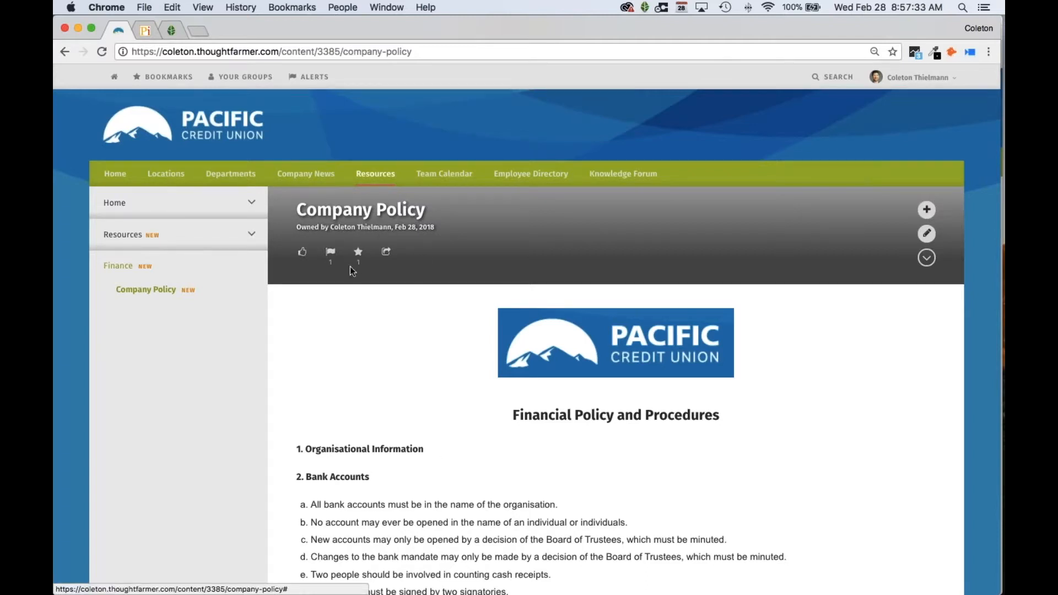
click(177, 78)
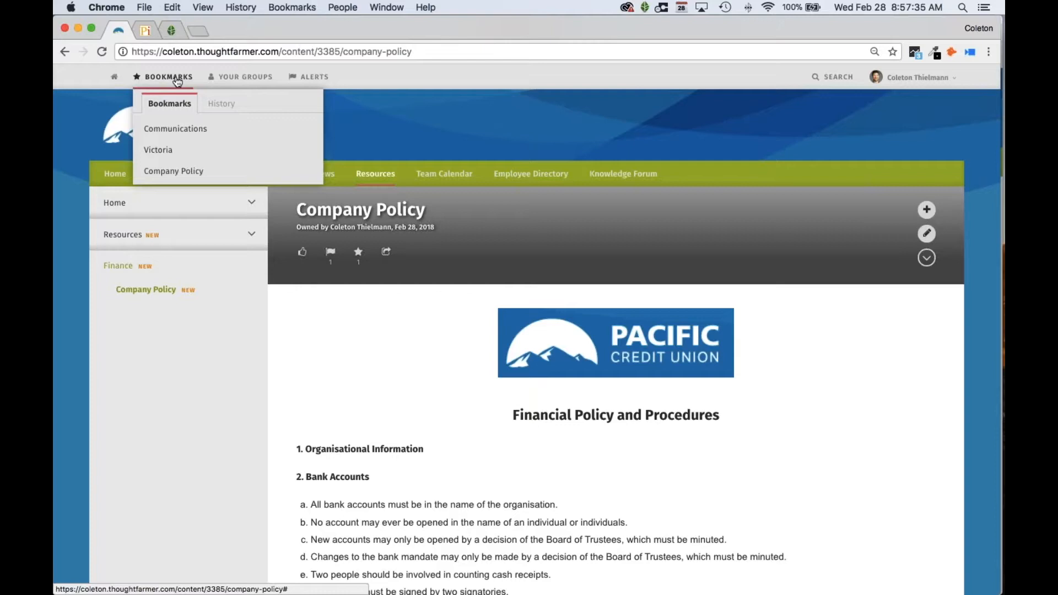
click(164, 175)
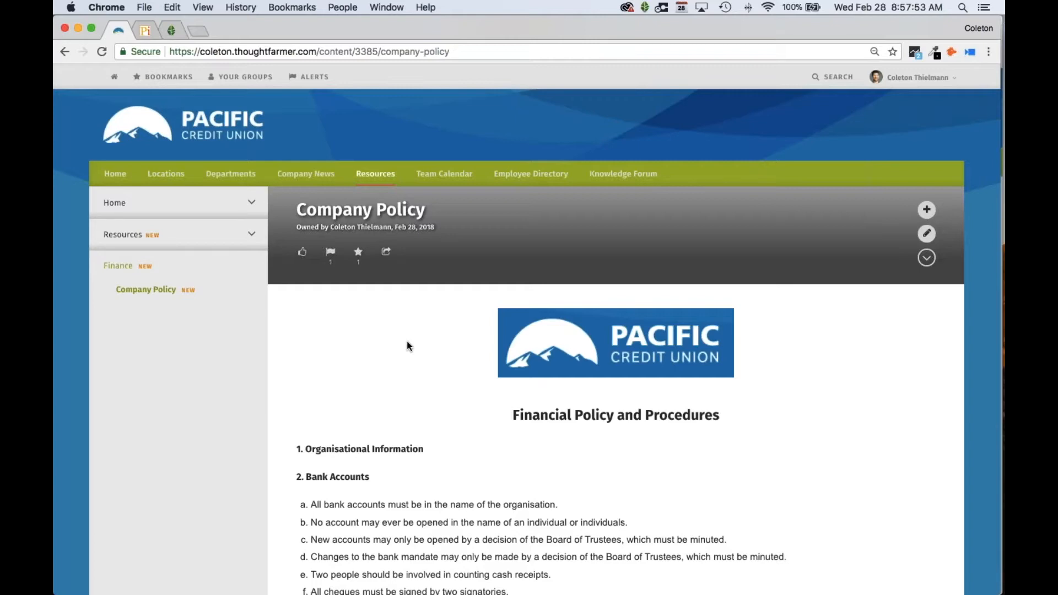
Step: Post the comment "this is out of date." on the Company Policy page
scroll(408, 346, down, 6)
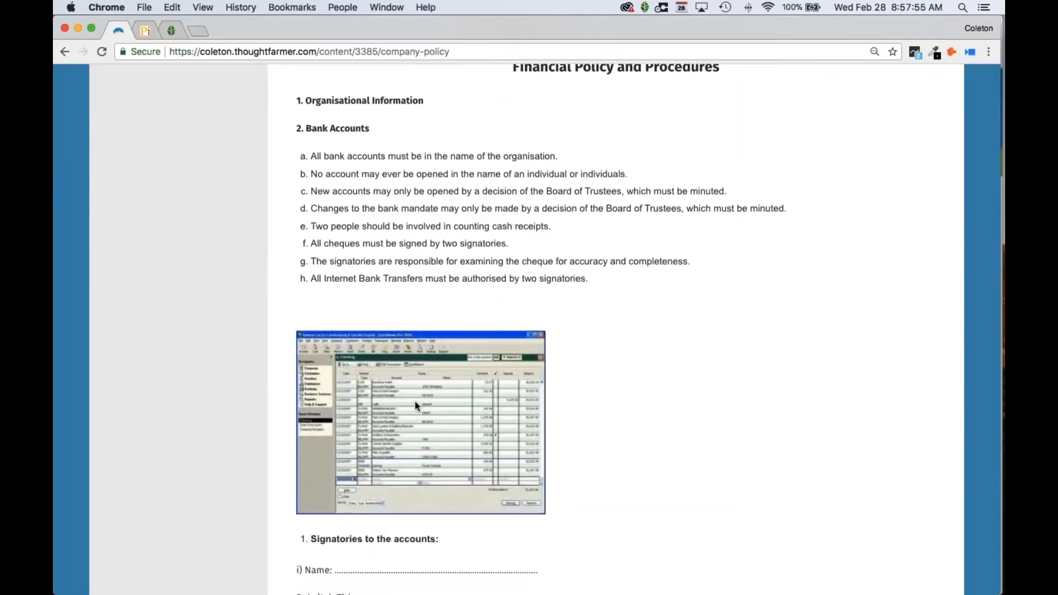
scroll(415, 406, down, 15)
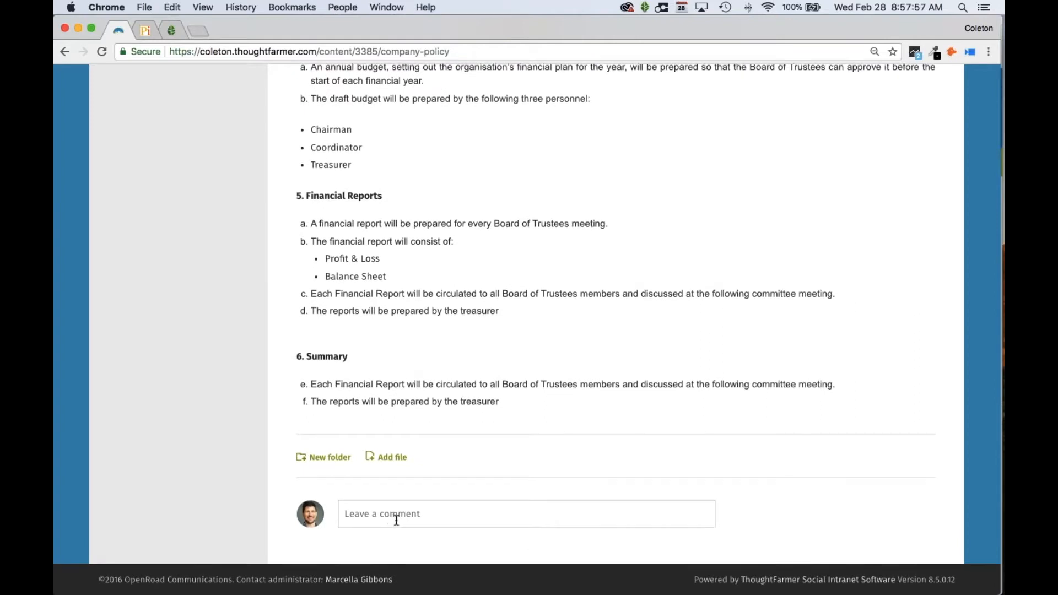
click(396, 520)
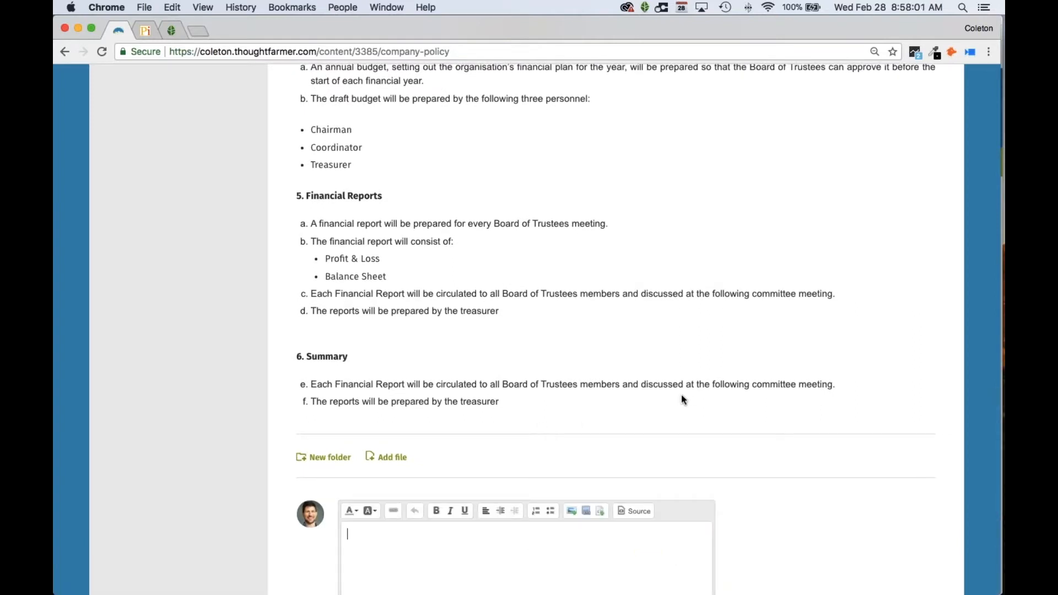
scroll(681, 395, down, 5)
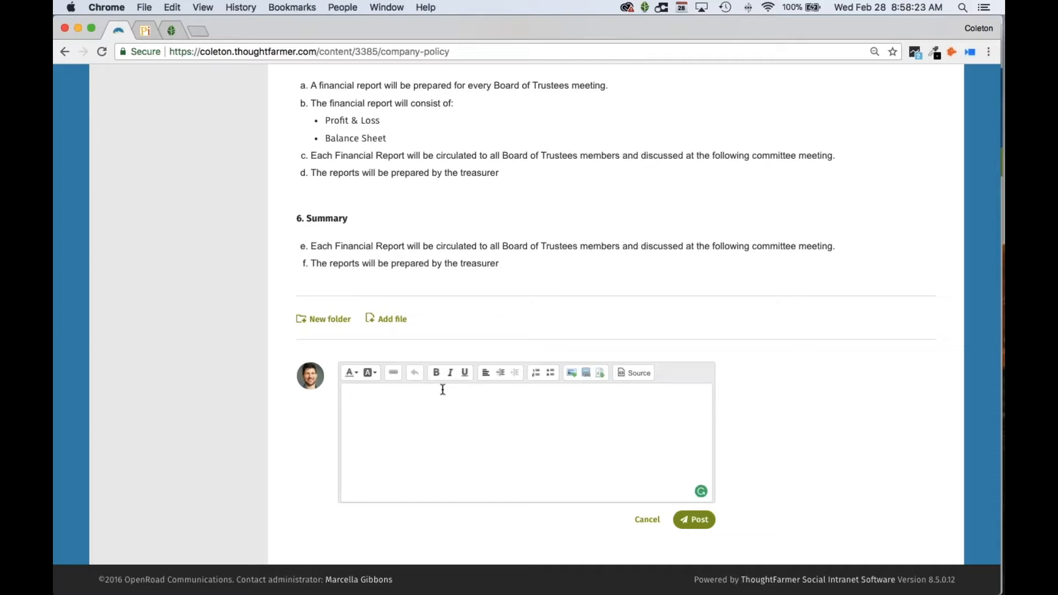
text(this is out of date.)
key(Return)
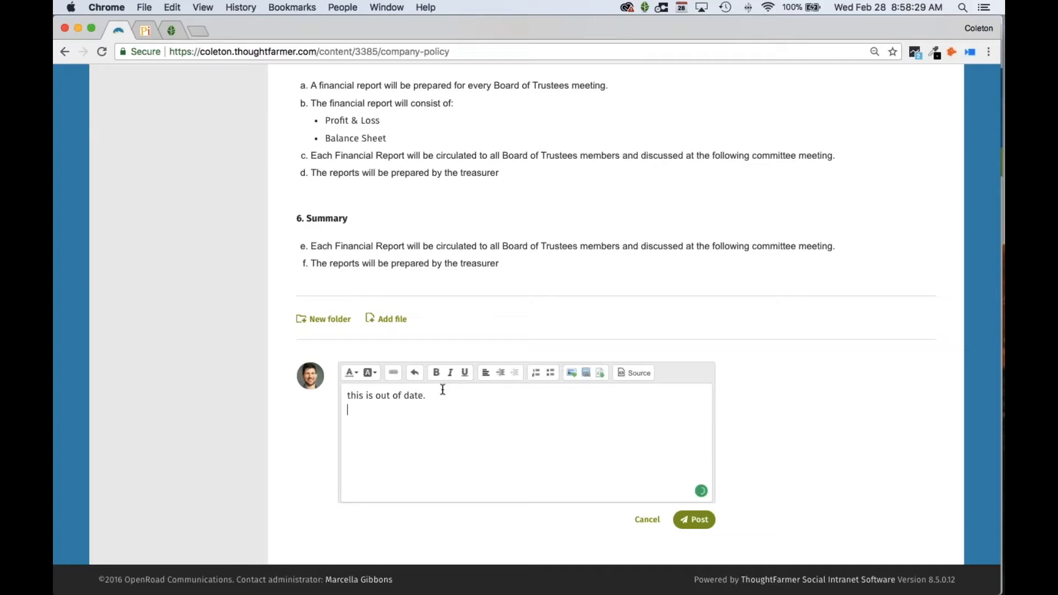
click(694, 520)
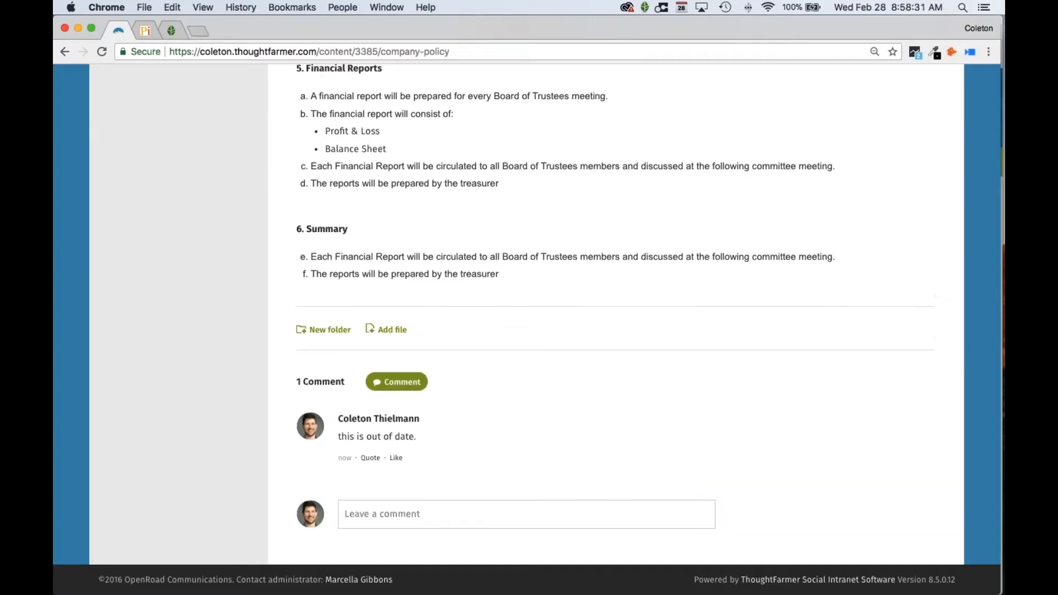
scroll(580, 378, up, 15)
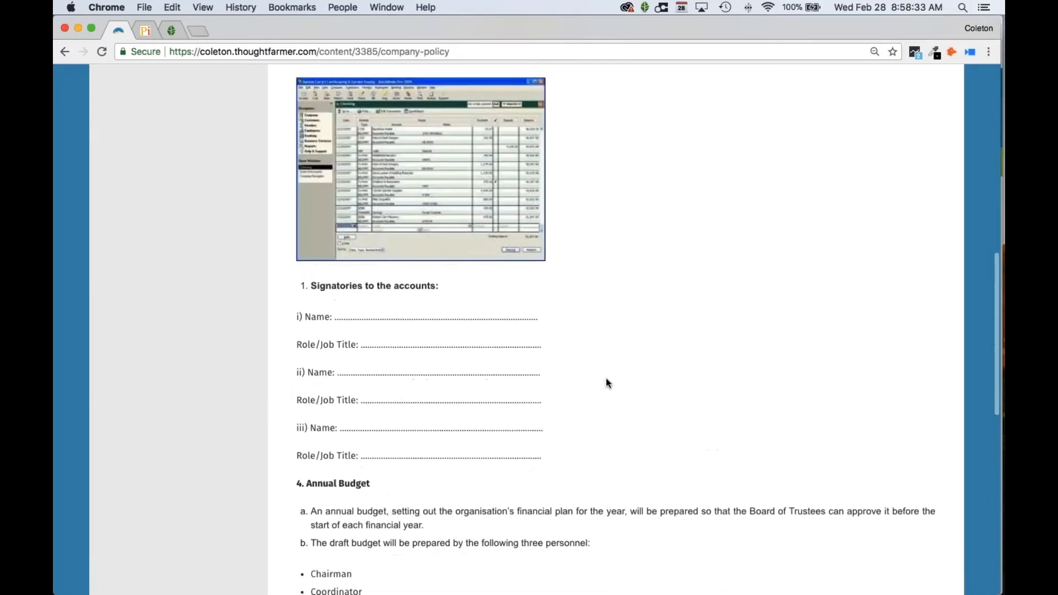
scroll(619, 380, up, 8)
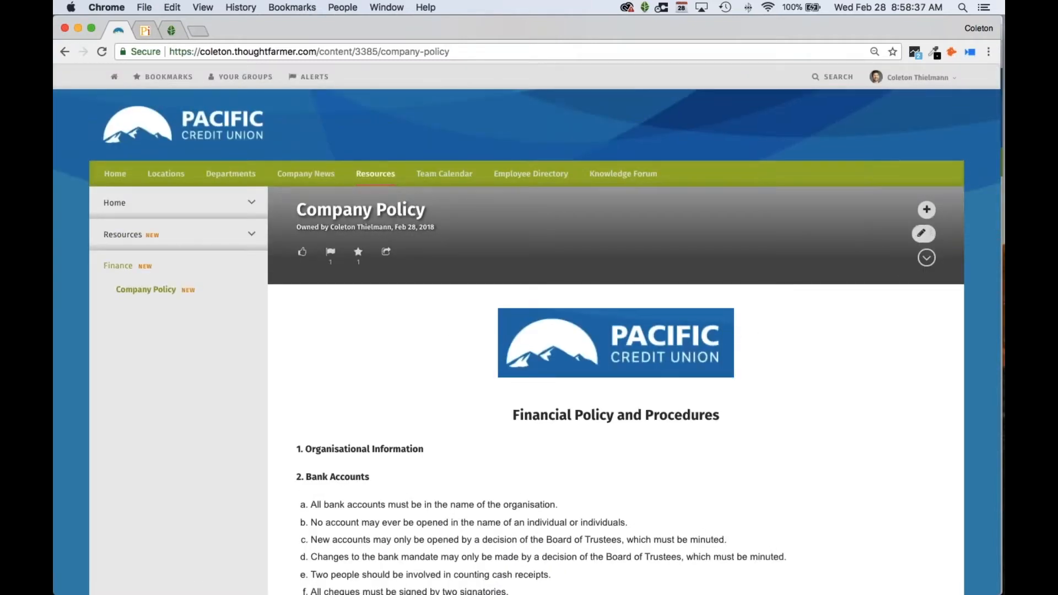
Step: Edit the Company Policy page, replacing passages of the Bank Accounts section with "dfg" and "s" and inserting "dfgsdfg" before "All cheques"
click(917, 234)
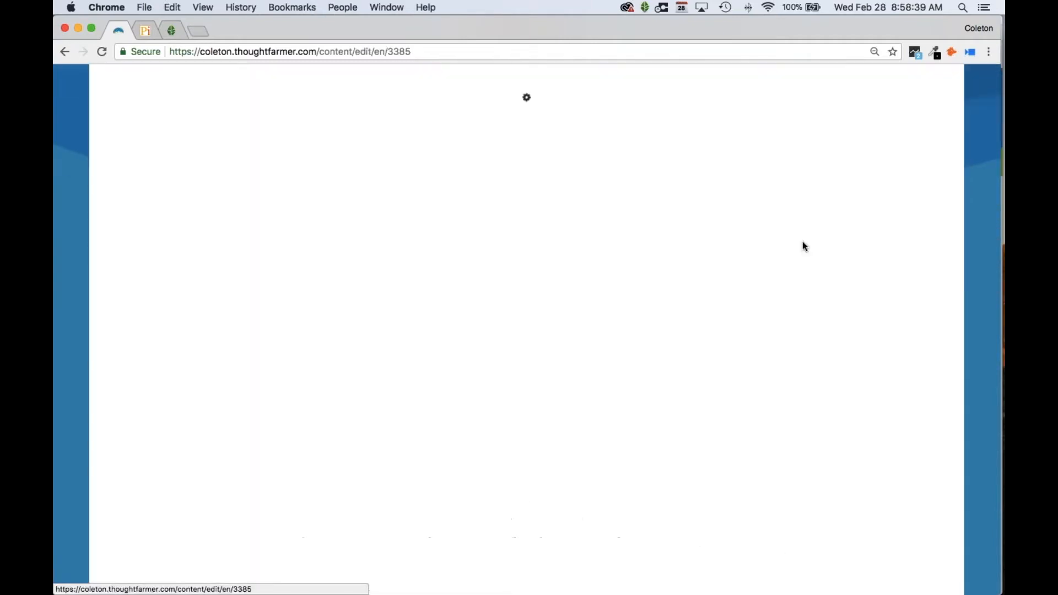
drag(199, 533, 128, 452)
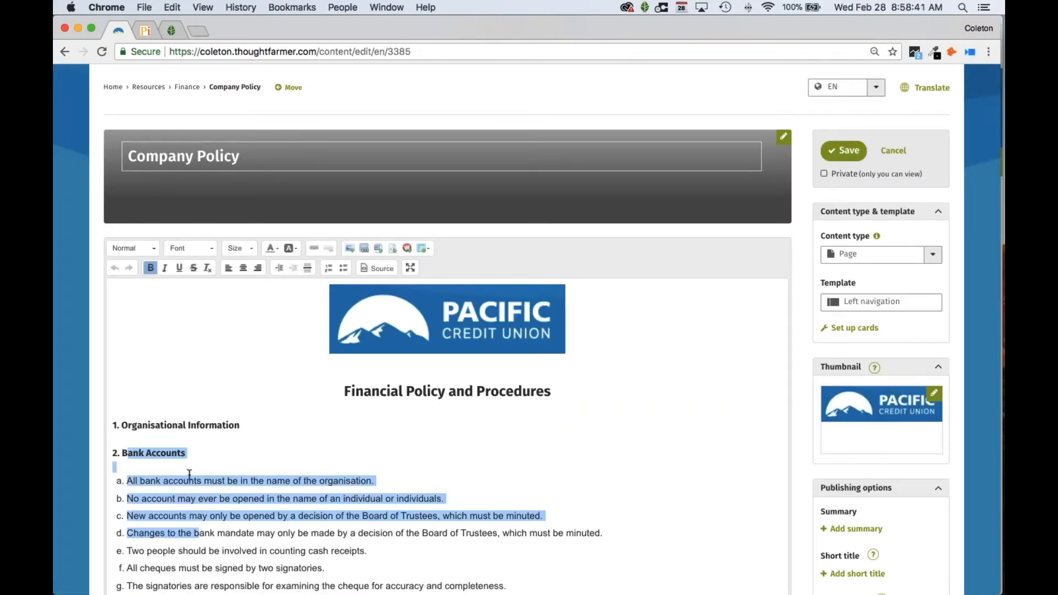
text(dfg)
scroll(265, 468, down, 2)
drag(206, 414, 127, 430)
text(s)
click(127, 398)
text(dfgsdfg)
Step: Add the lines "dfgs" and "sd" below the lettered list, separated by a blank line, and save the page
key(Return)
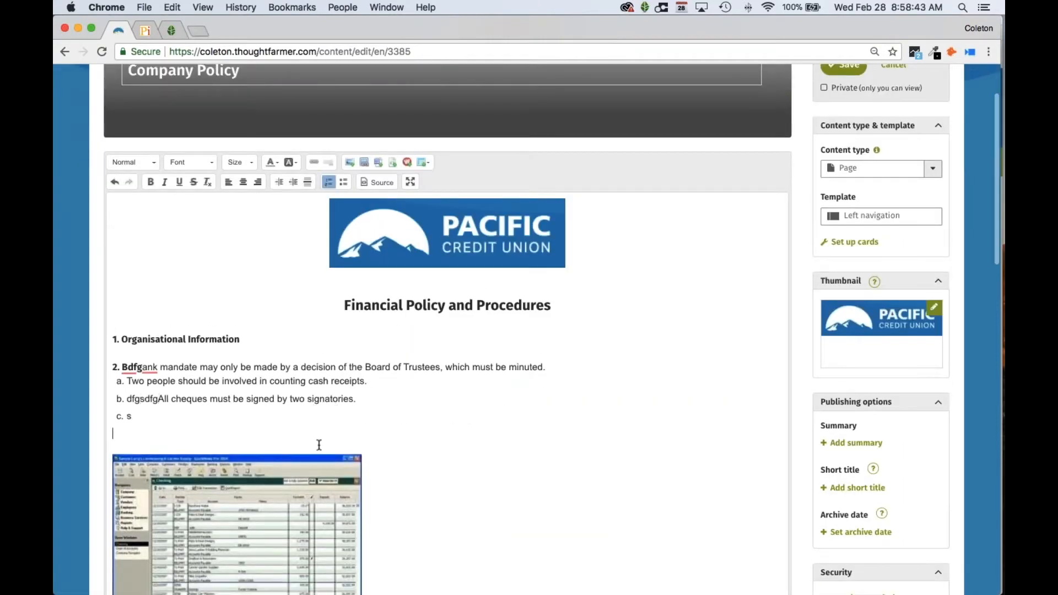
text(dfgs)
key(Return)
key(Return)
text(sd)
scroll(446, 385, up, 3)
click(843, 150)
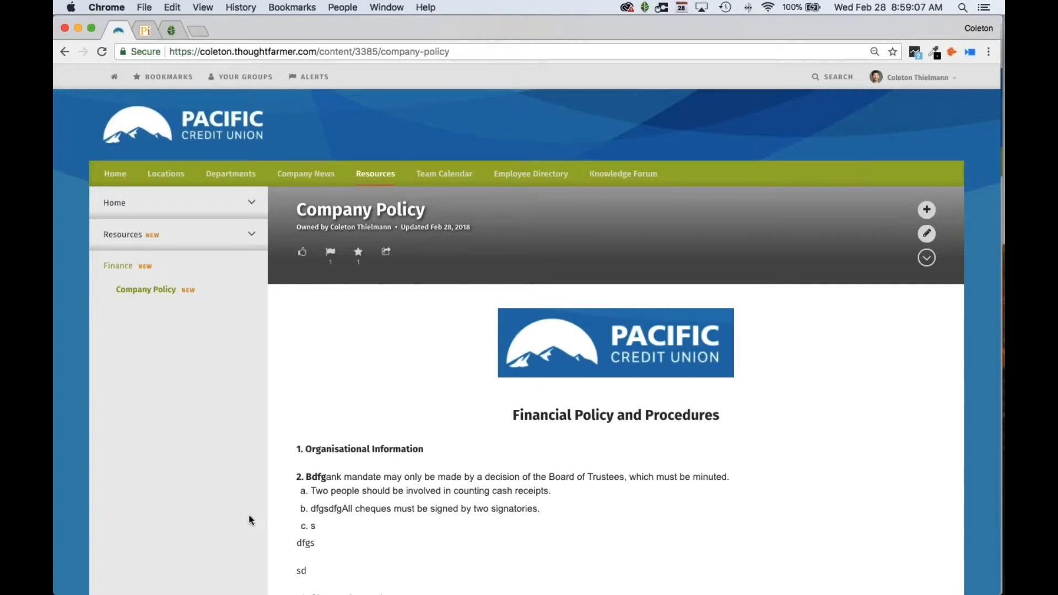
Step: Review the Company Policy page's version history and restore version 1
click(926, 257)
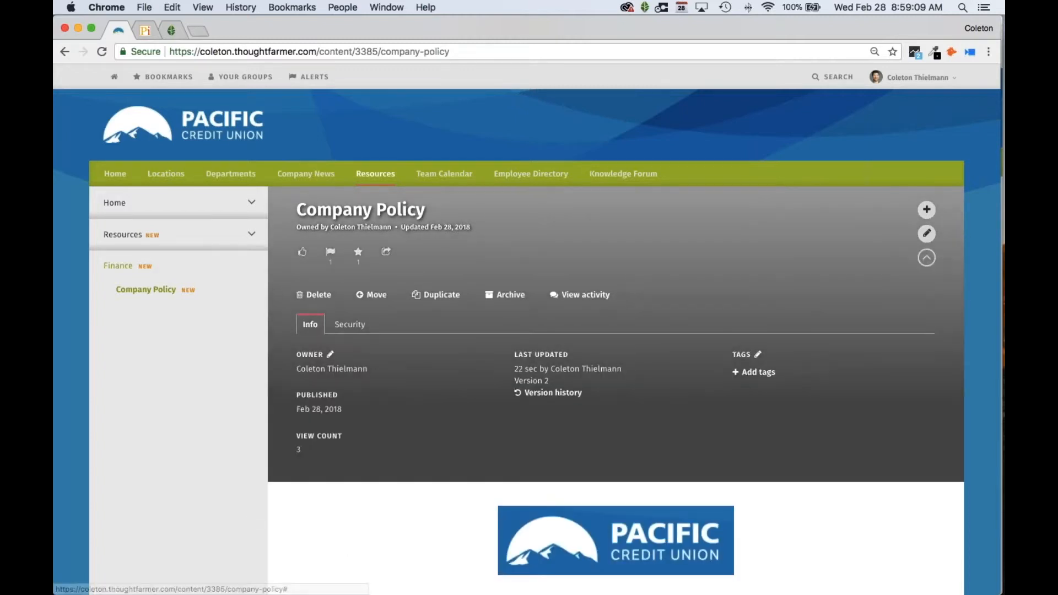
click(560, 396)
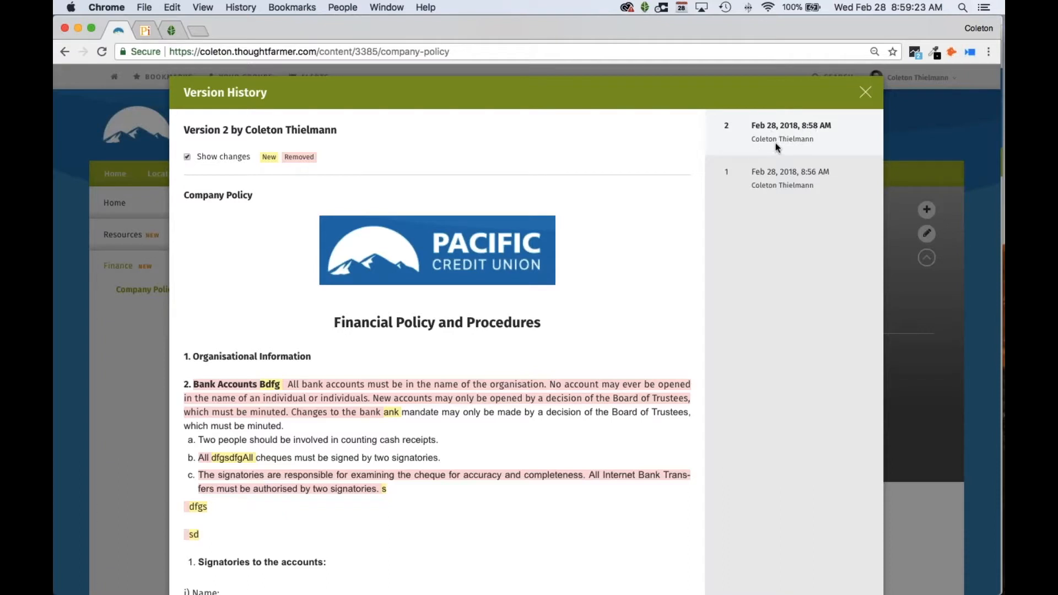
mouse_move(750, 138)
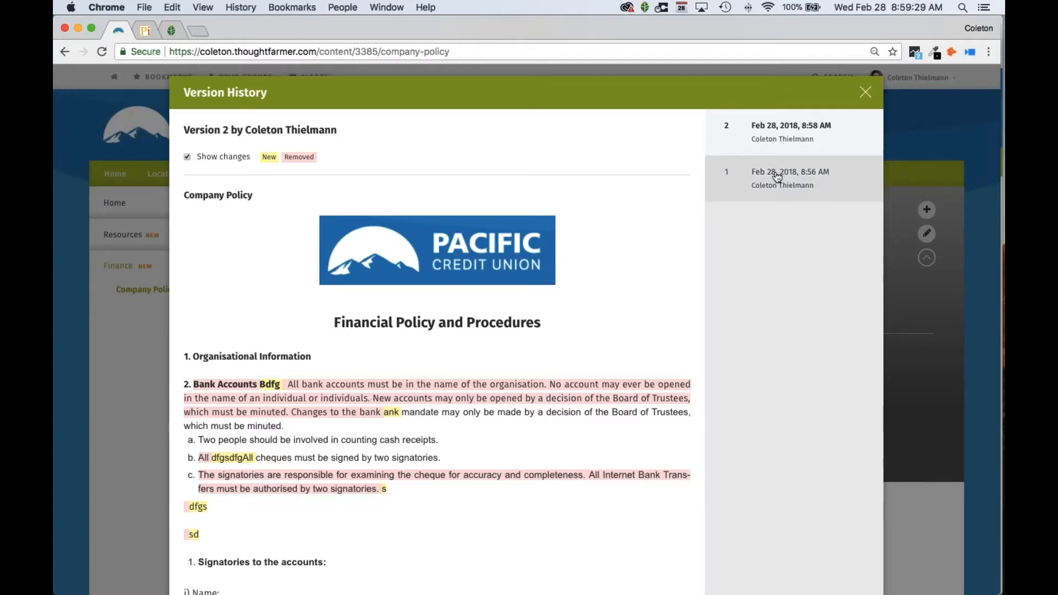
click(776, 176)
click(770, 190)
click(807, 203)
scroll(505, 365, down, 1)
scroll(505, 365, up, 1)
click(865, 84)
scroll(587, 304, down, 3)
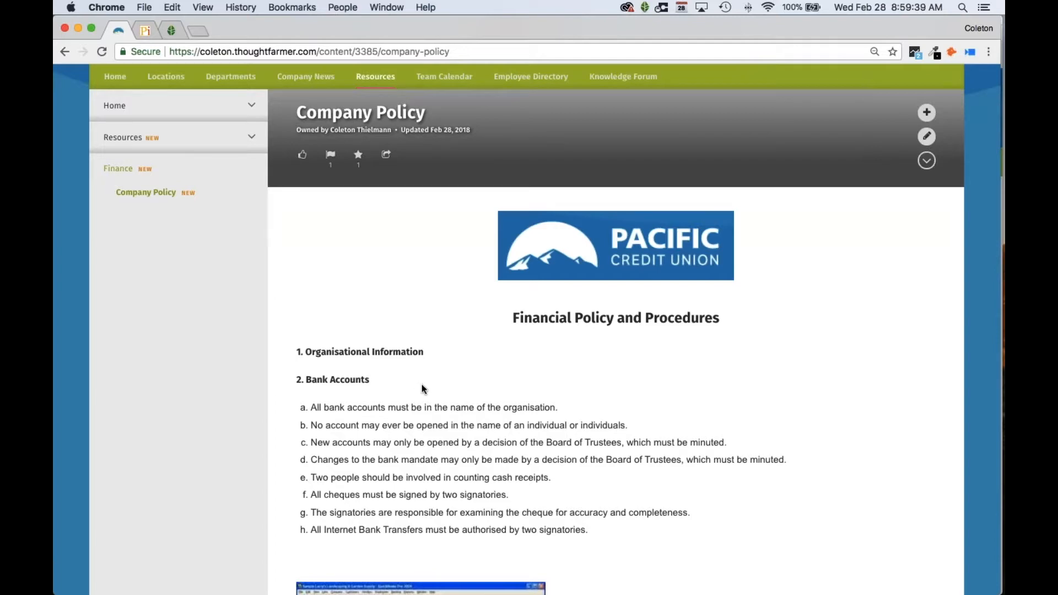
scroll(421, 311, down, 20)
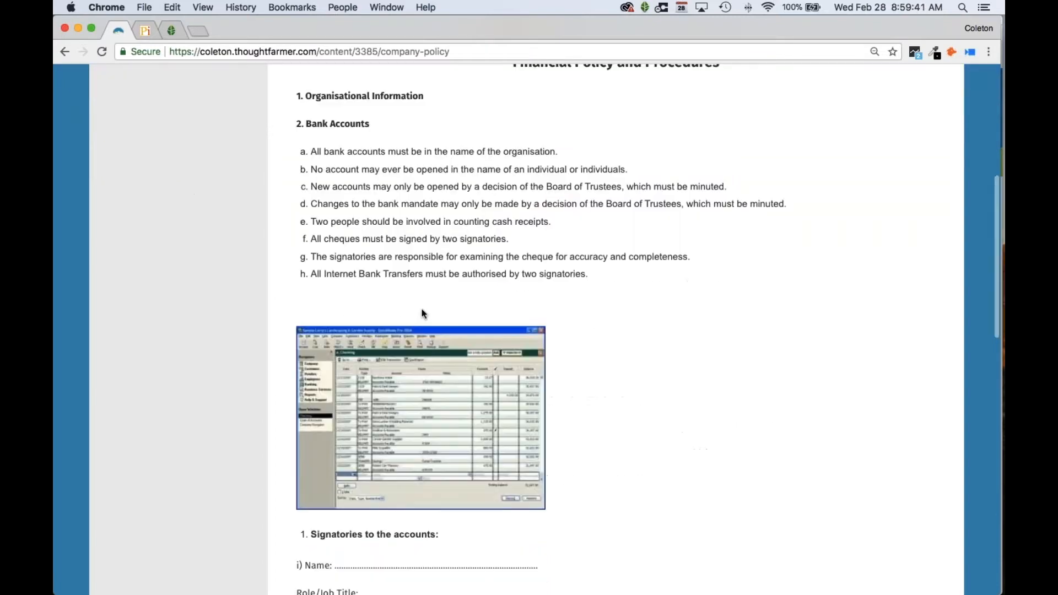
scroll(422, 316, up, 20)
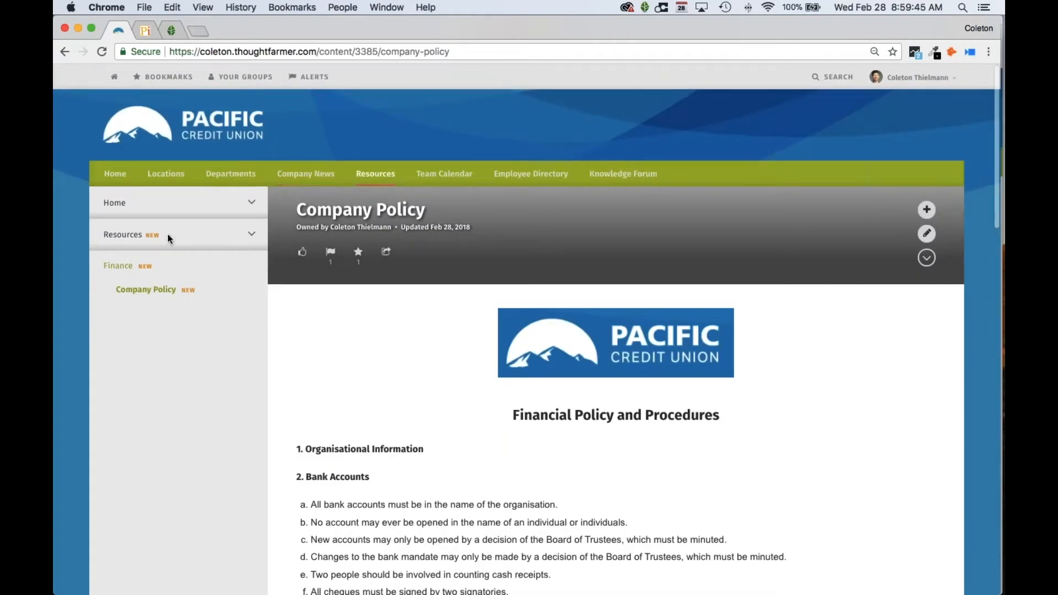
Step: Open Comms Folder on the Communications page under Resources and view the file page of Company Policy - QMS3.5.doc
click(167, 237)
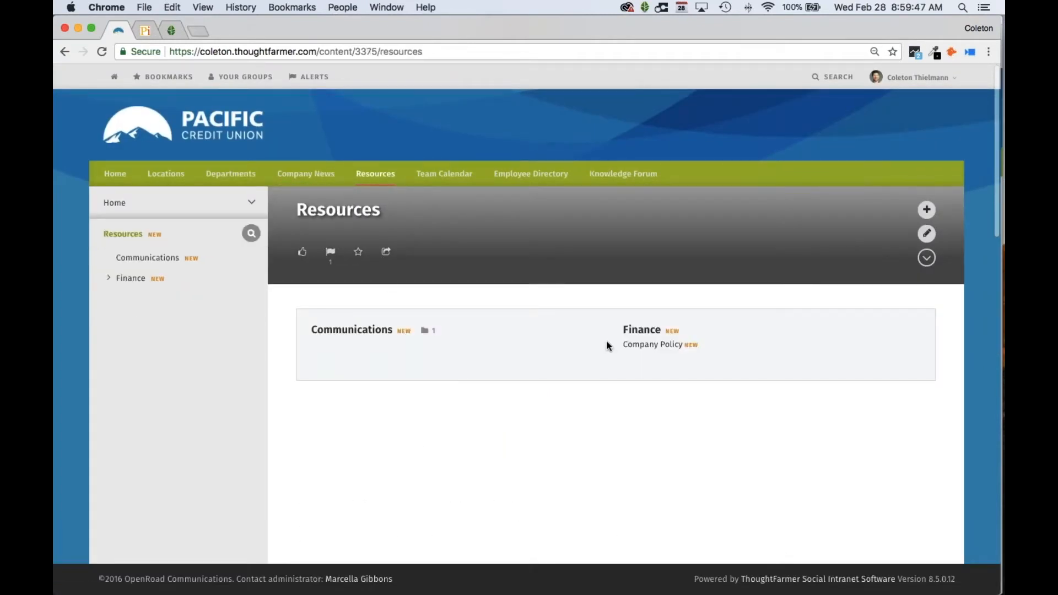
click(428, 334)
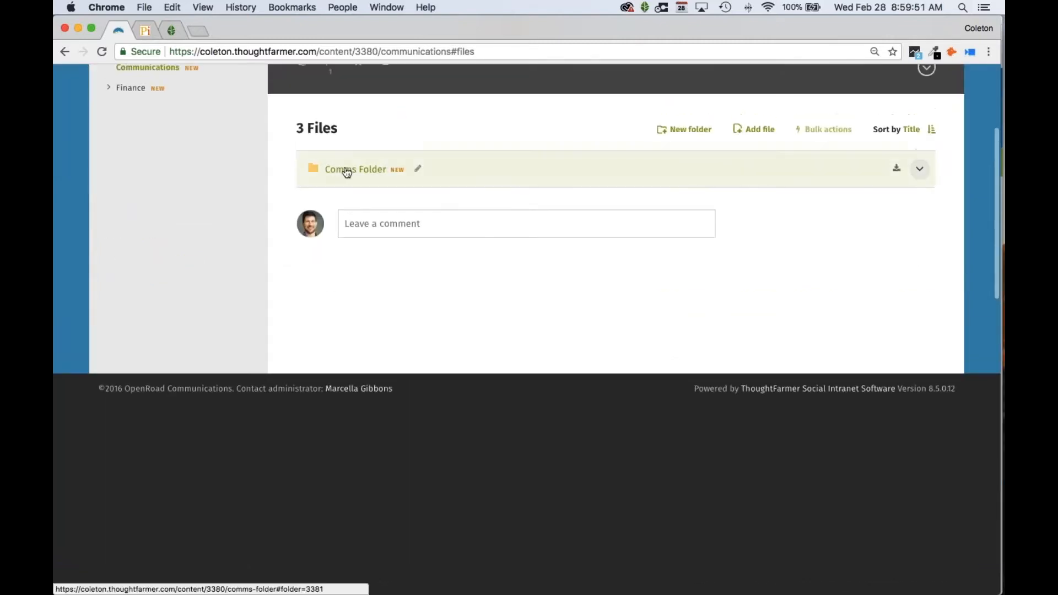
click(347, 173)
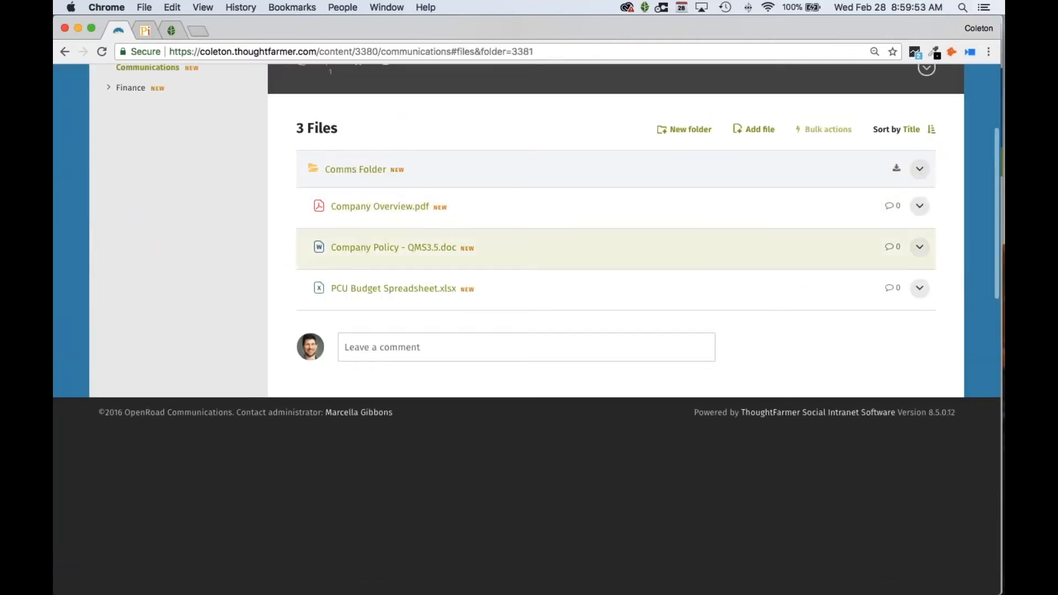
click(371, 246)
click(385, 290)
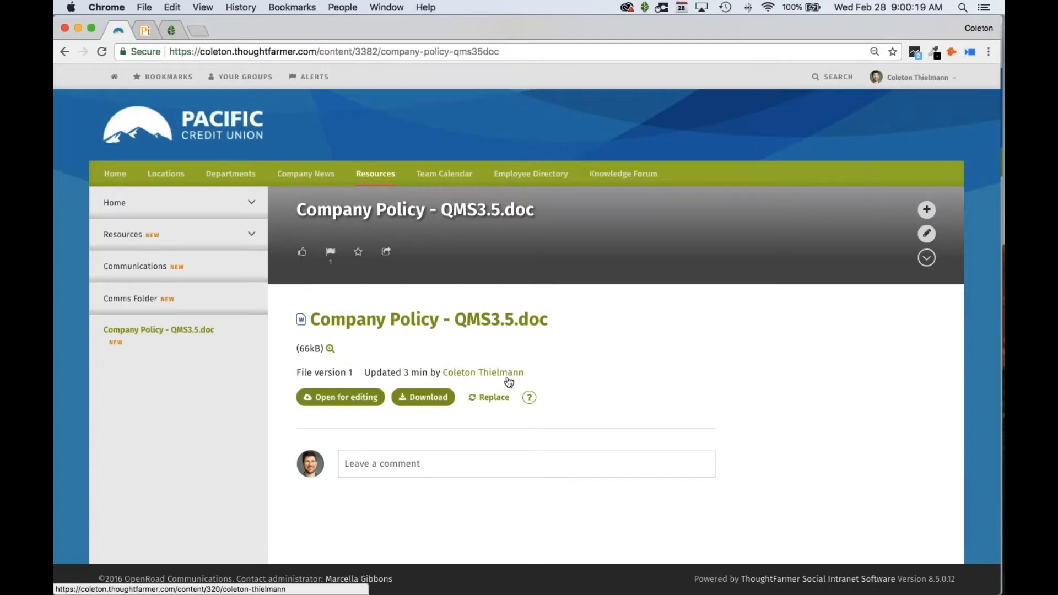
click(406, 465)
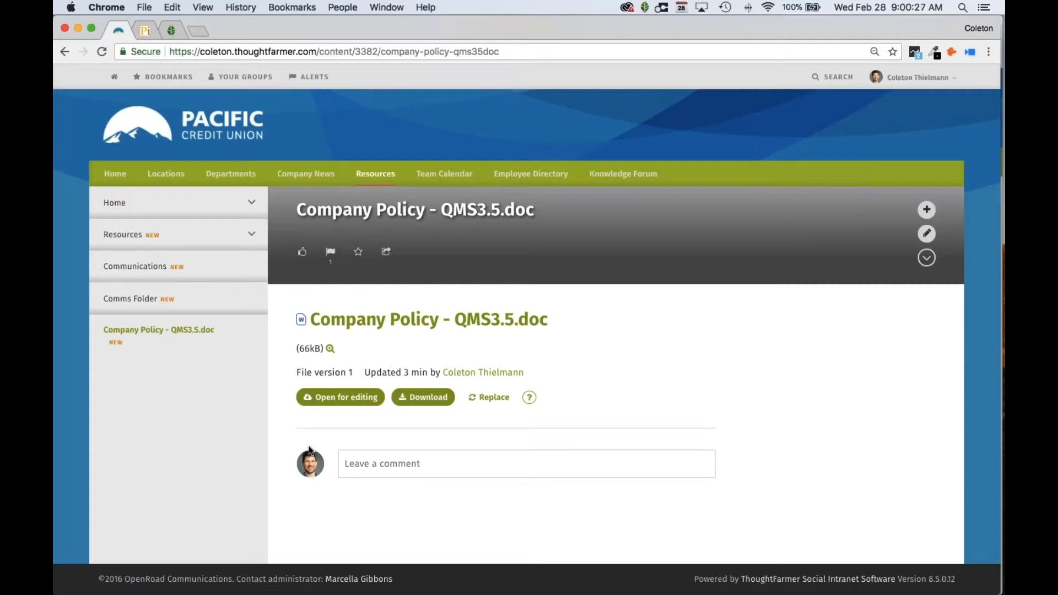
Step: Return to the Company Policy page under Finance and share it to the Communications group with the message "Check this out."
click(144, 267)
click(126, 278)
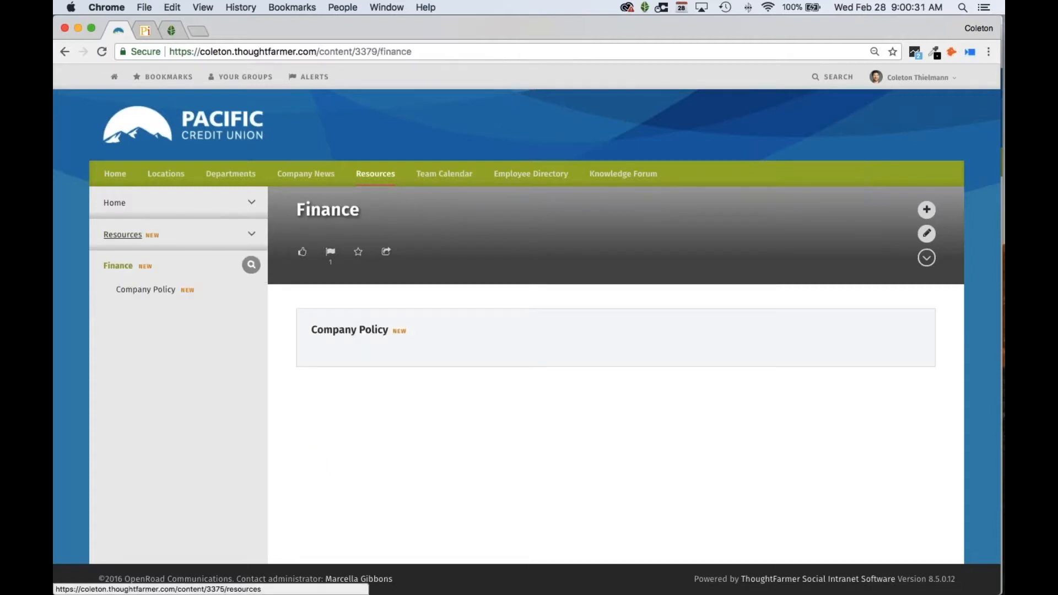
click(117, 234)
click(646, 346)
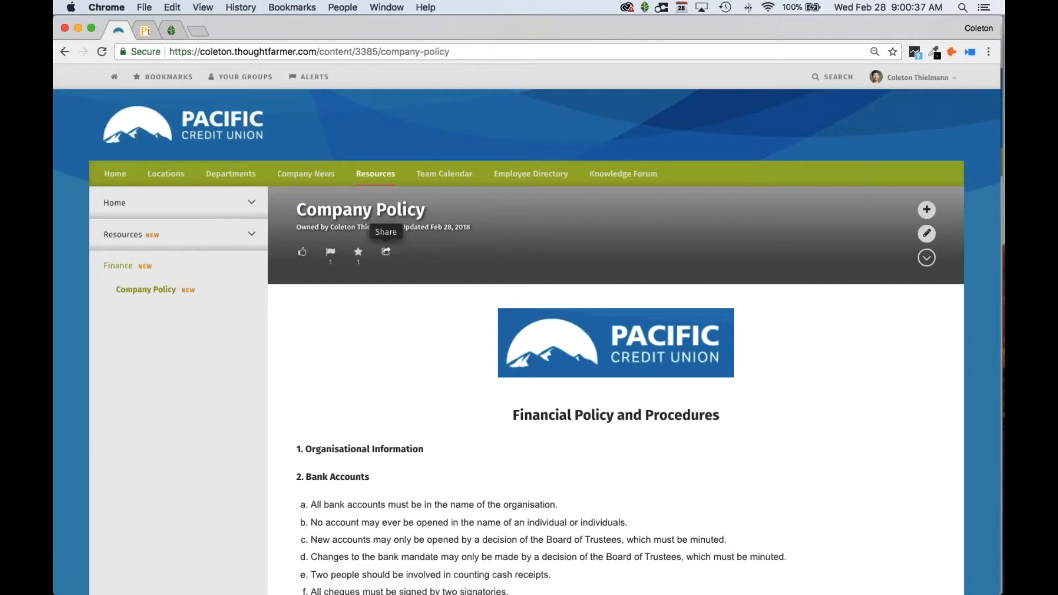
click(386, 253)
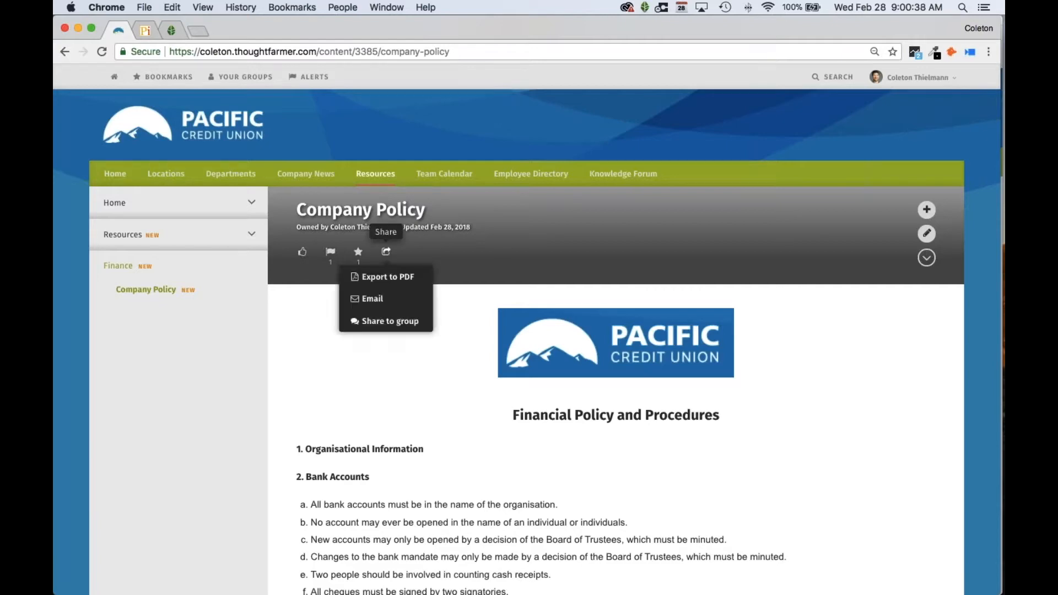
click(384, 324)
text(Check this out.)
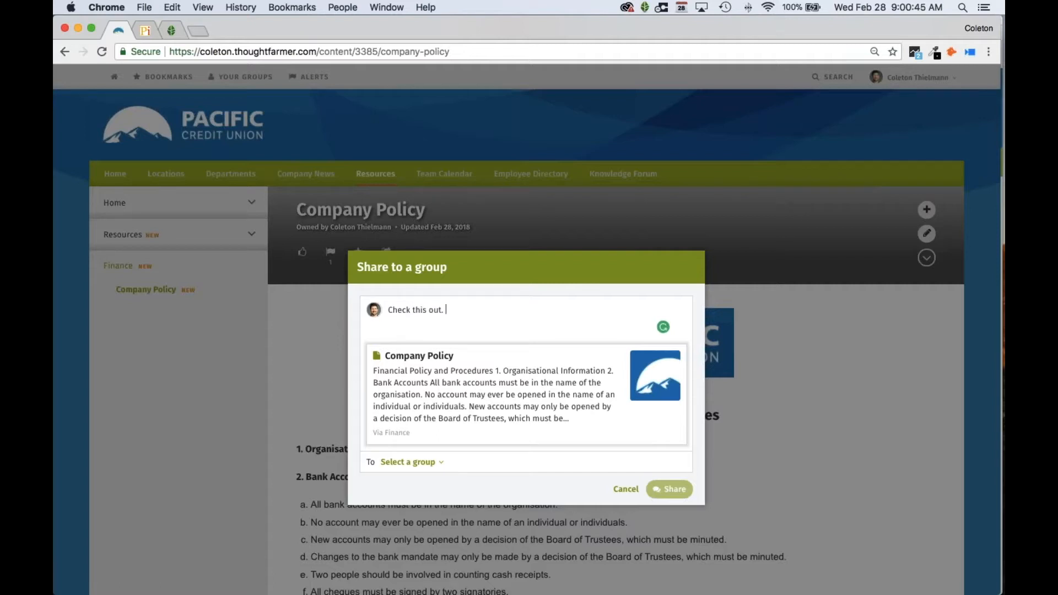
click(411, 463)
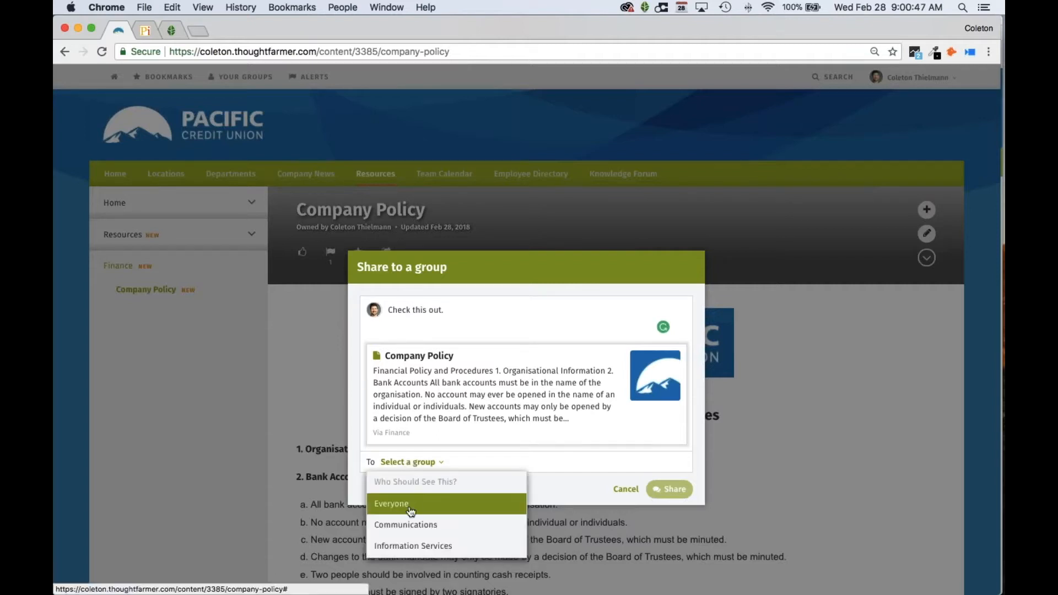
click(416, 526)
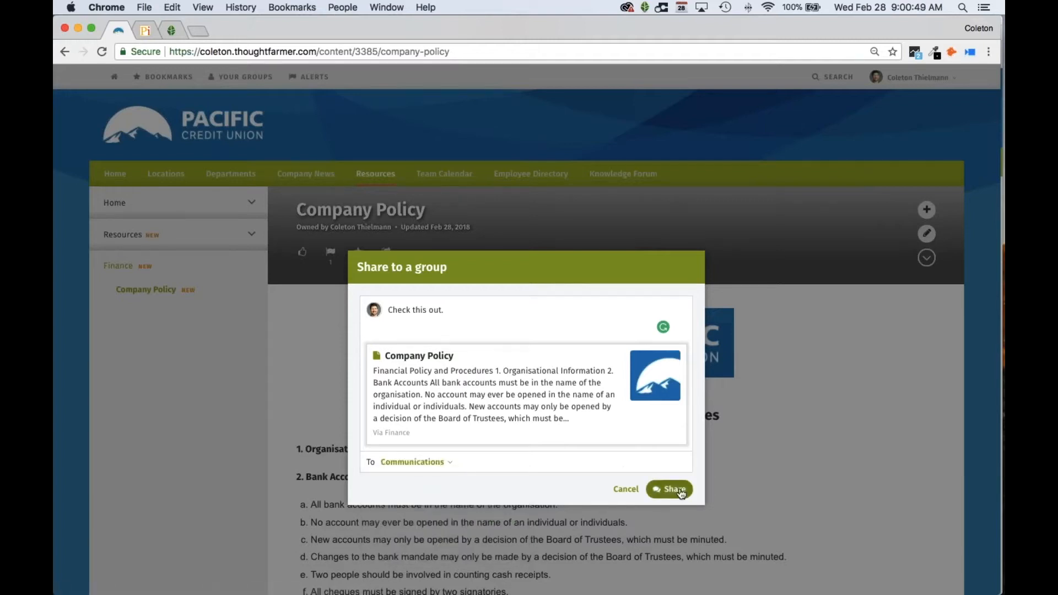
click(668, 490)
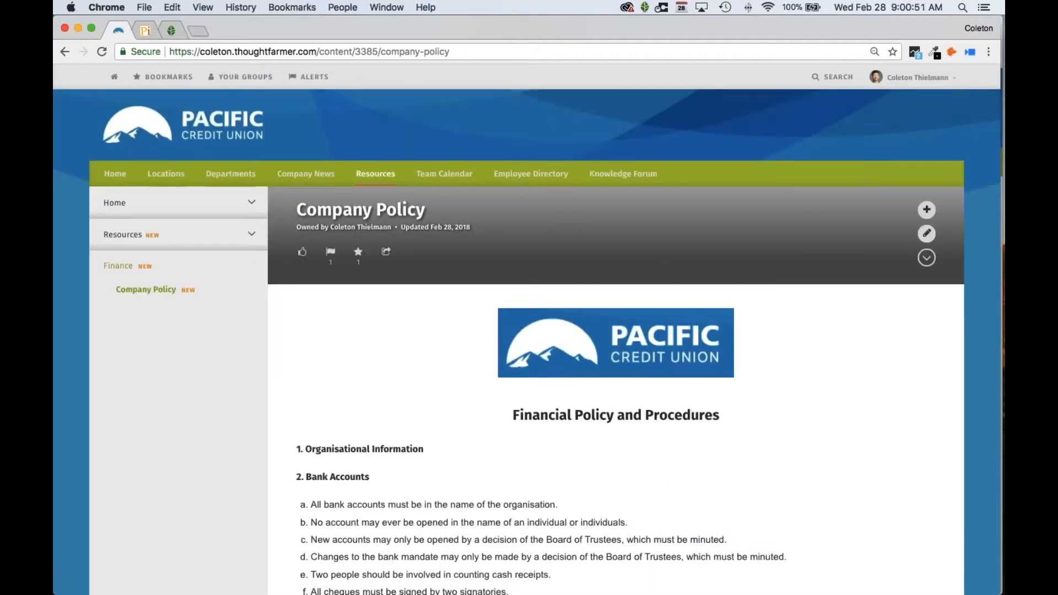
Step: Go to the Communications group page and check its activity updates for the shared Company Policy post
click(241, 77)
click(249, 101)
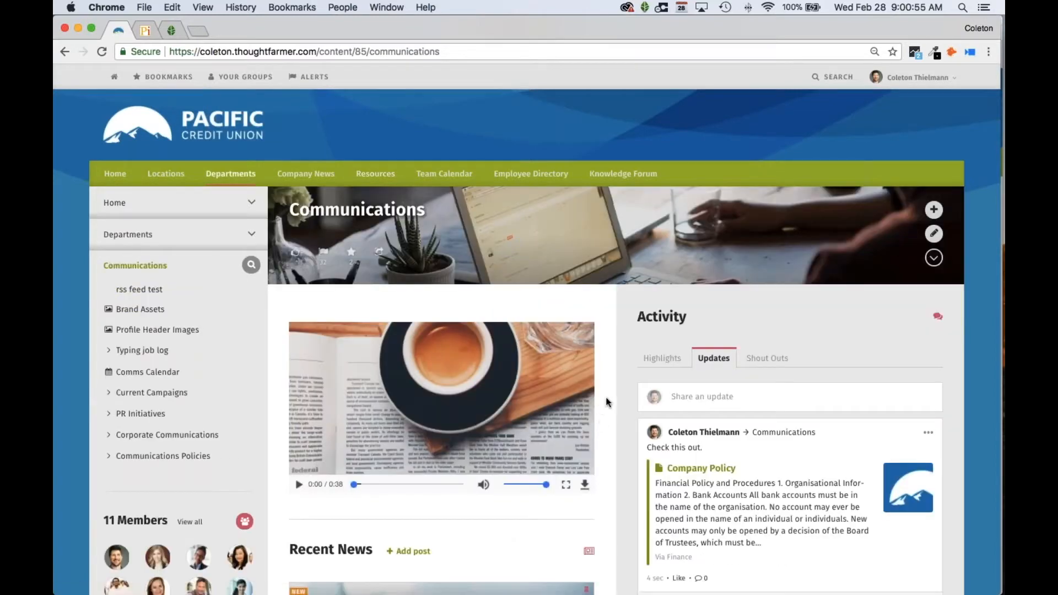
scroll(527, 329, down, 3)
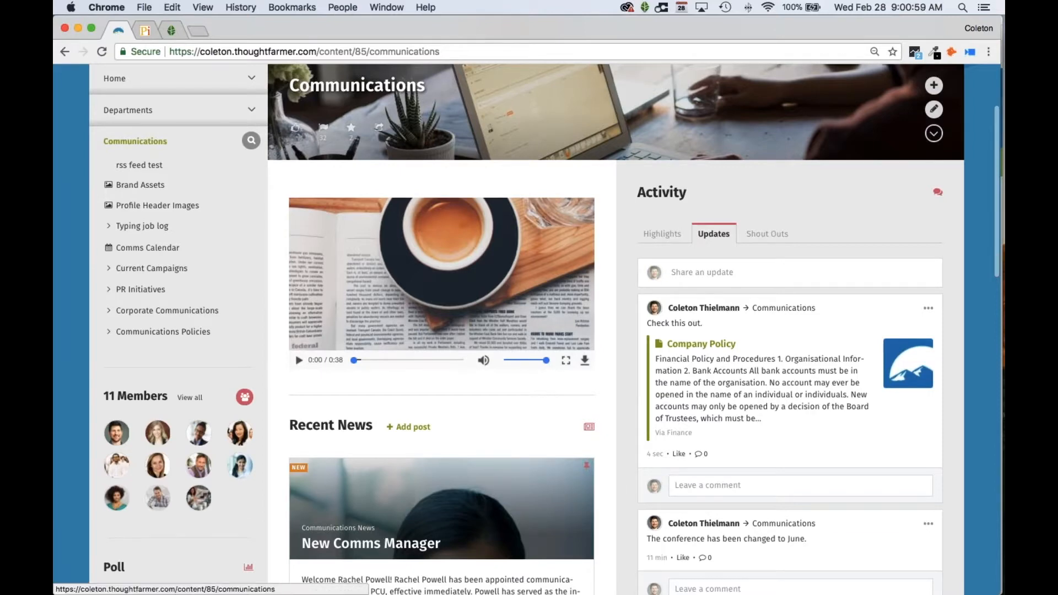
scroll(747, 354, down, 2)
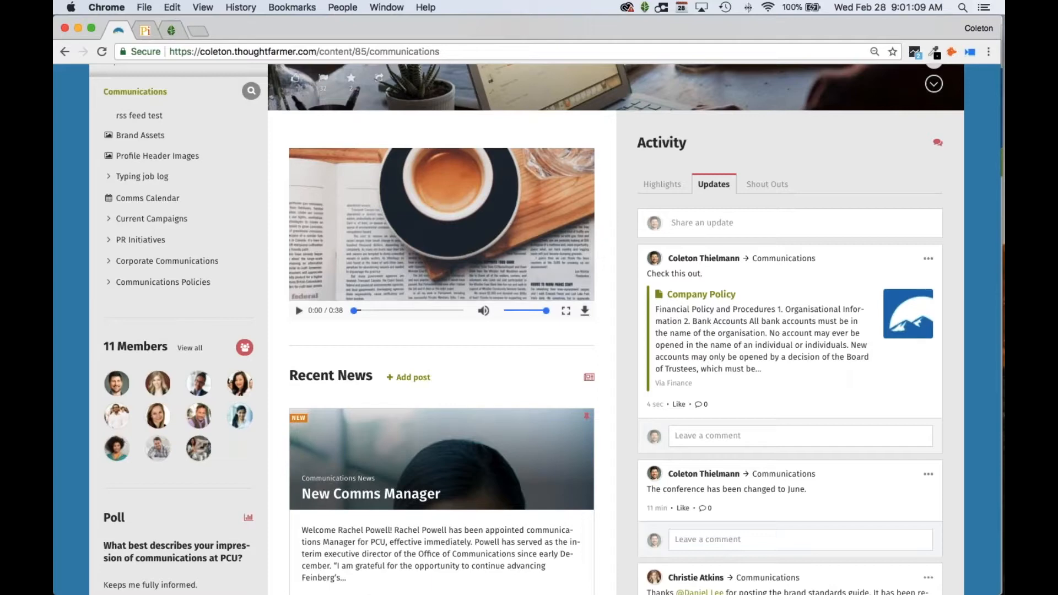
scroll(334, 333, up, 5)
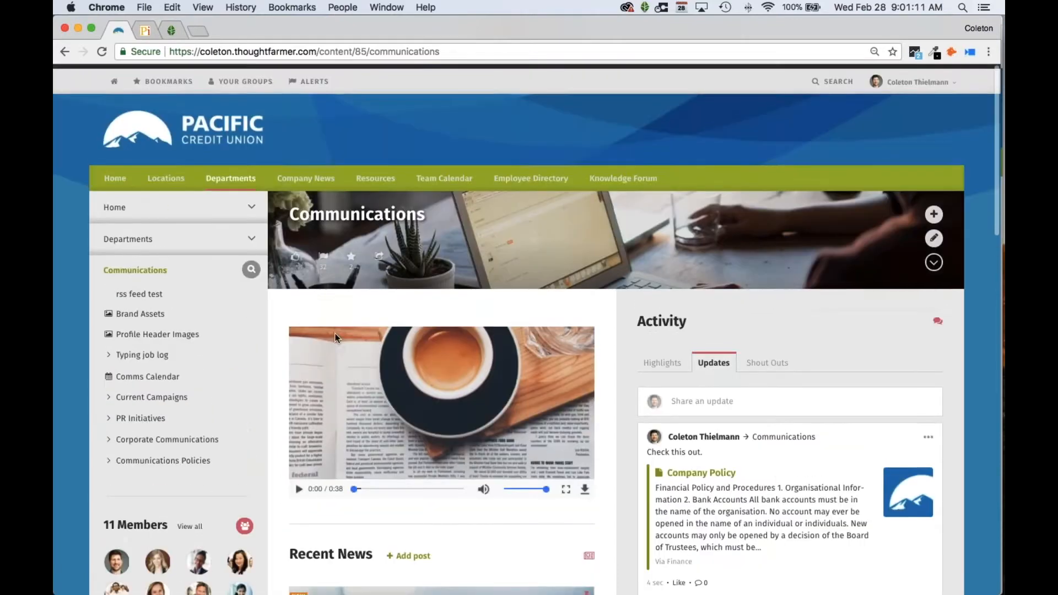
Step: Return to the Resources section and search the intranet for "pcuq4"
click(374, 174)
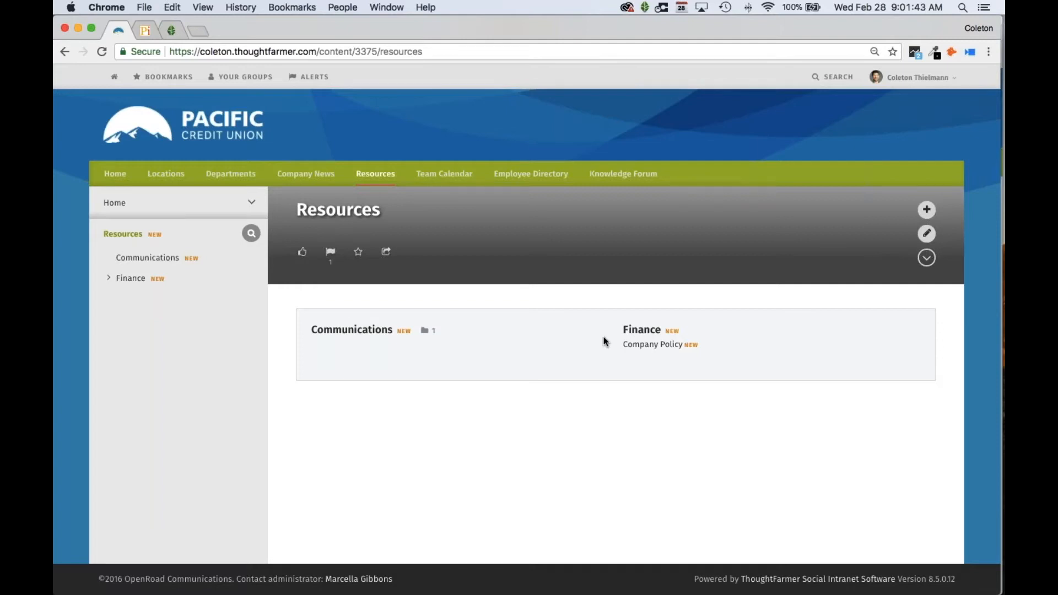
click(835, 77)
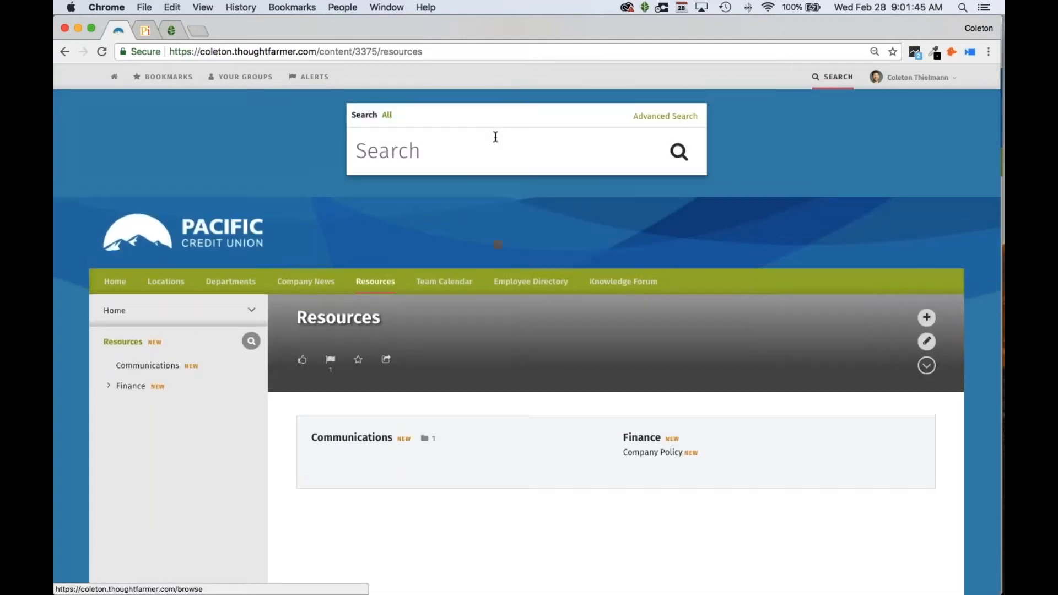
text(pc)
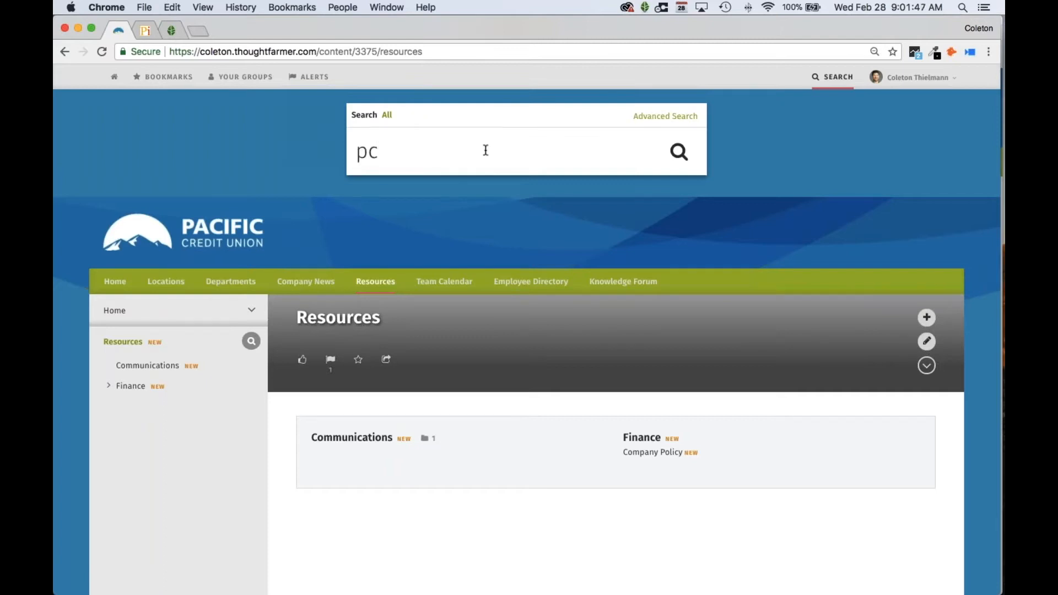
text(uq4)
key(Return)
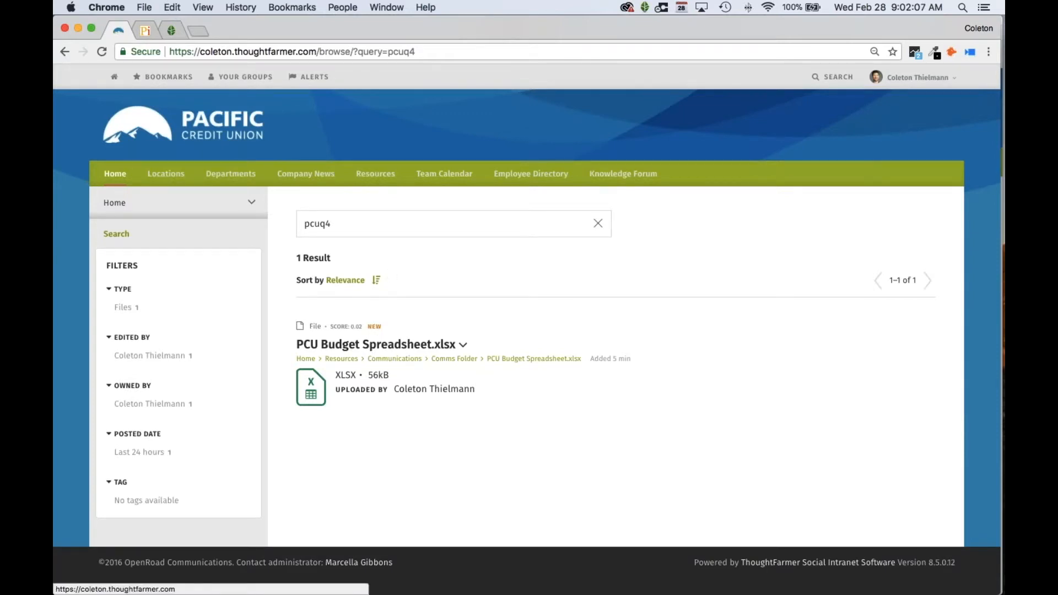
Step: Go back to the intranet home page and look over its content
click(306, 358)
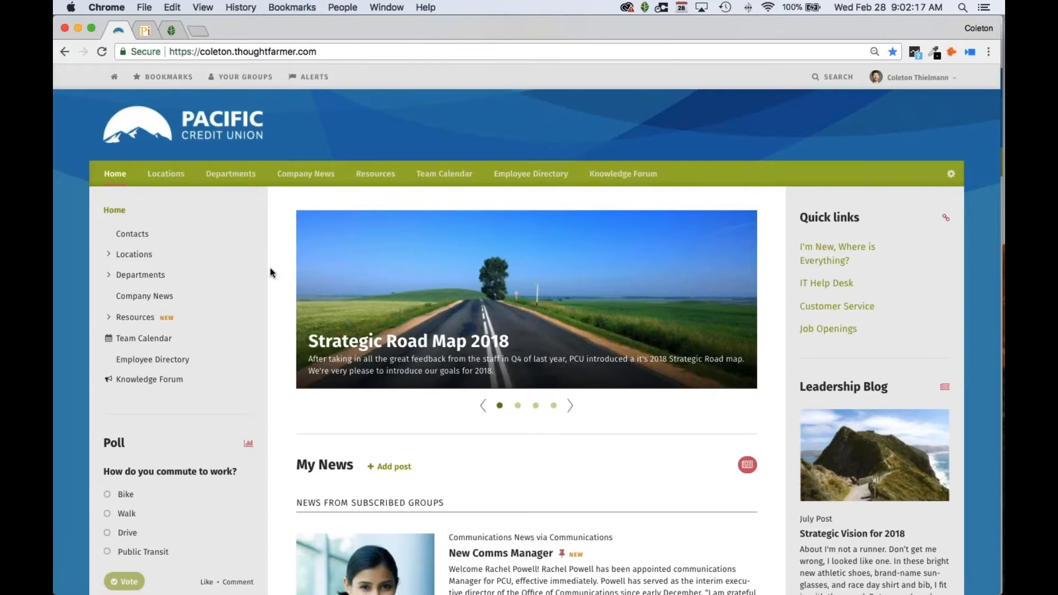
scroll(270, 272, down, 5)
scroll(270, 272, up, 5)
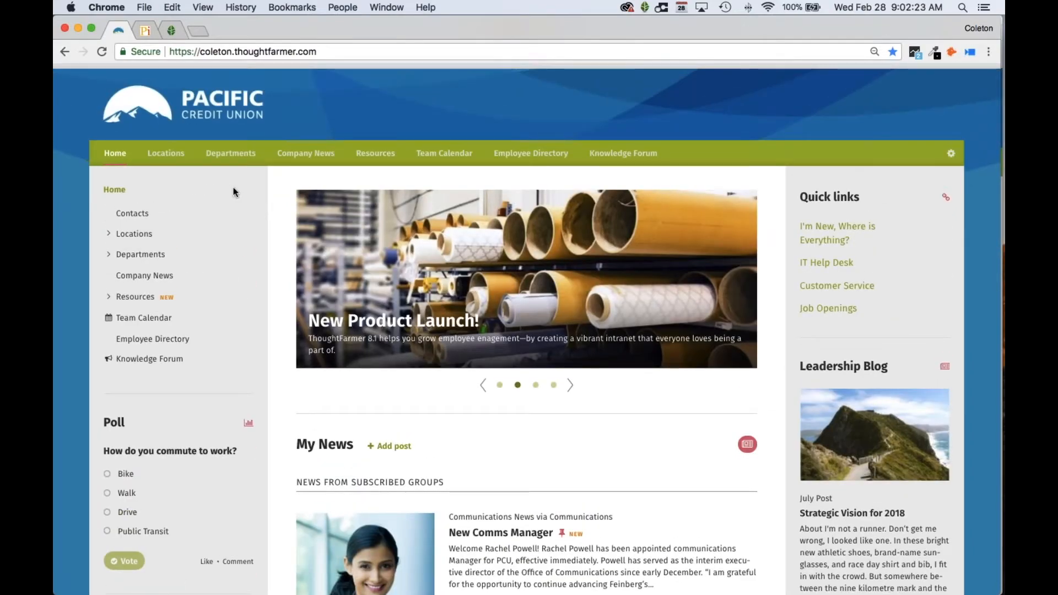
Step: Open the Communications page in the Resources section and view its security settings
click(372, 157)
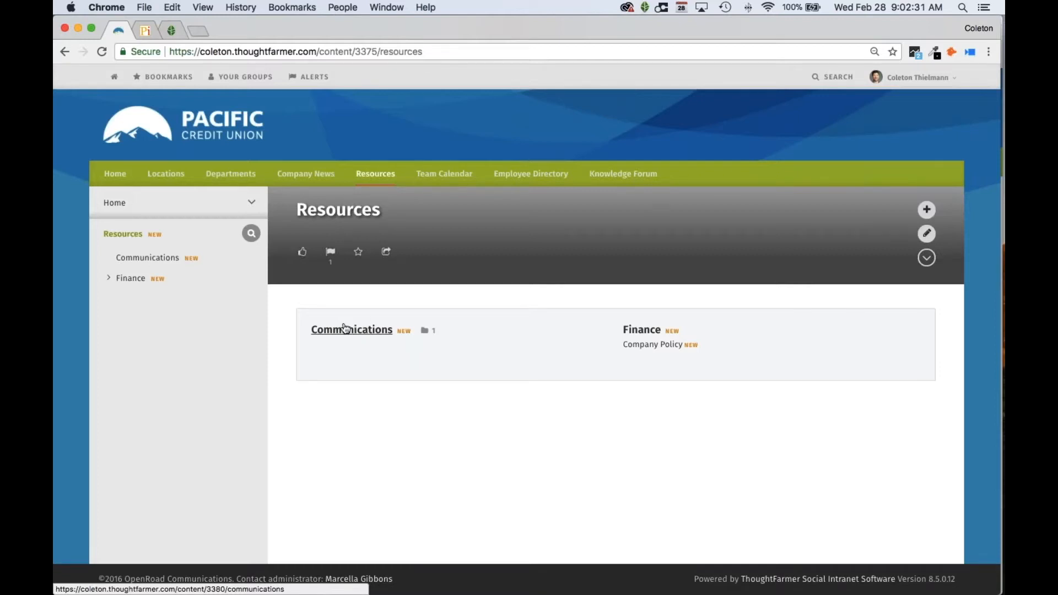
click(362, 334)
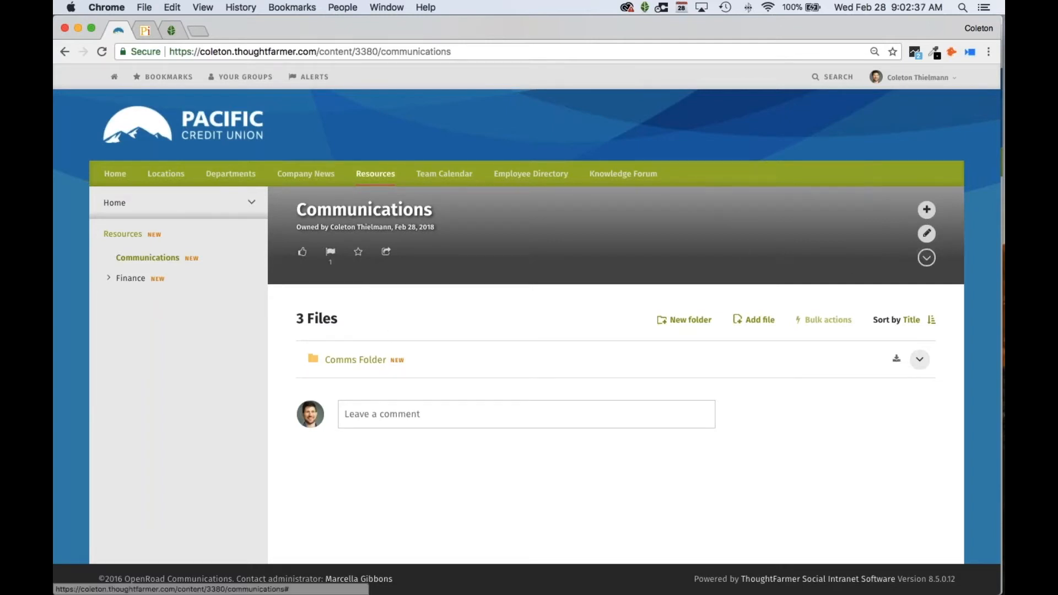
click(926, 258)
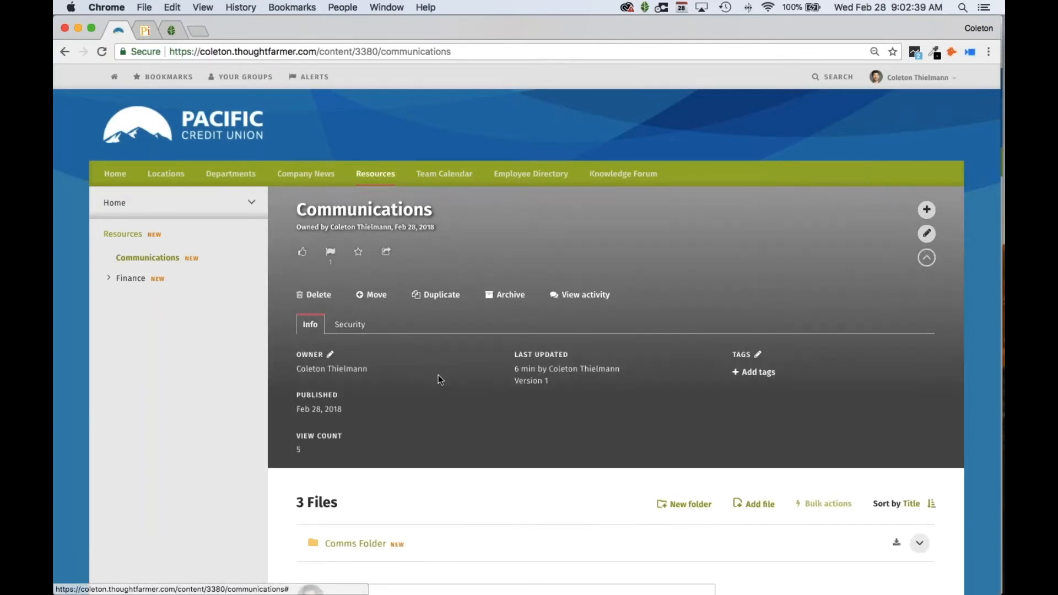
click(352, 324)
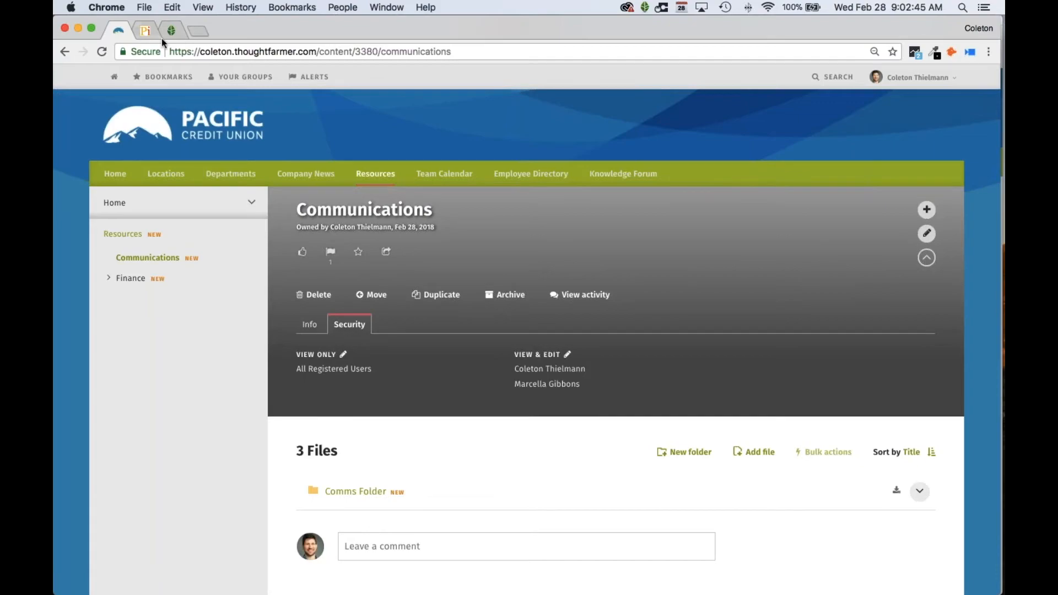
Step: Switch to the Safari window signed in as another employee and look over that account's intranet home page
key(ctrl+Up)
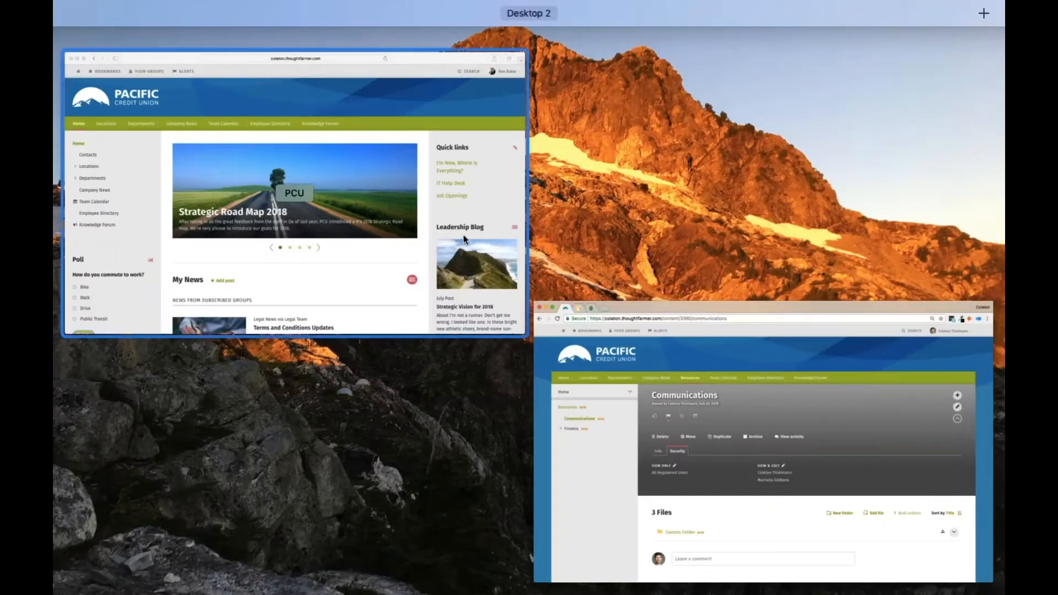
click(462, 233)
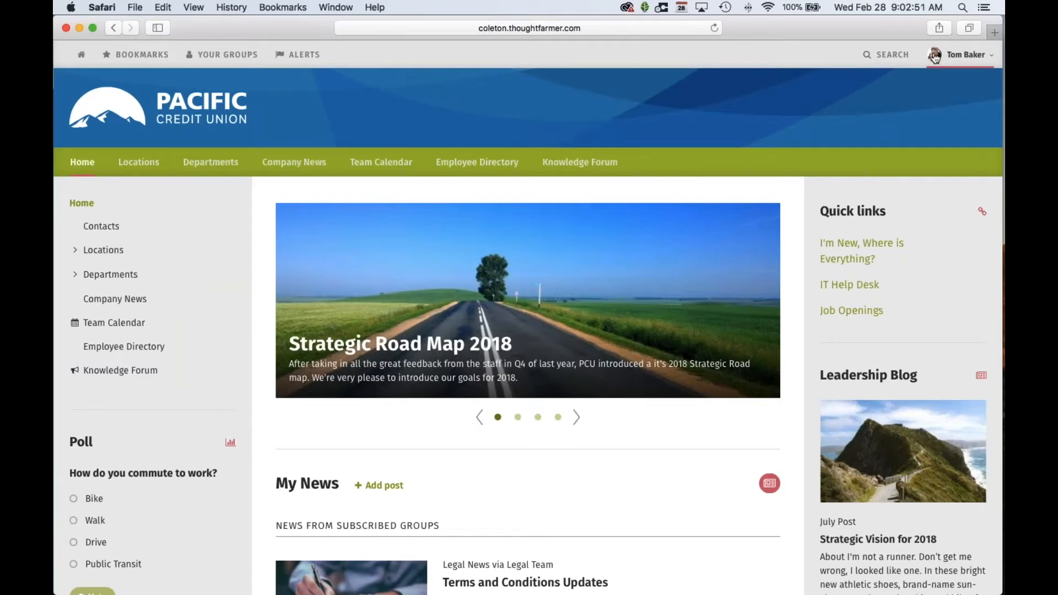
scroll(503, 309, down, 5)
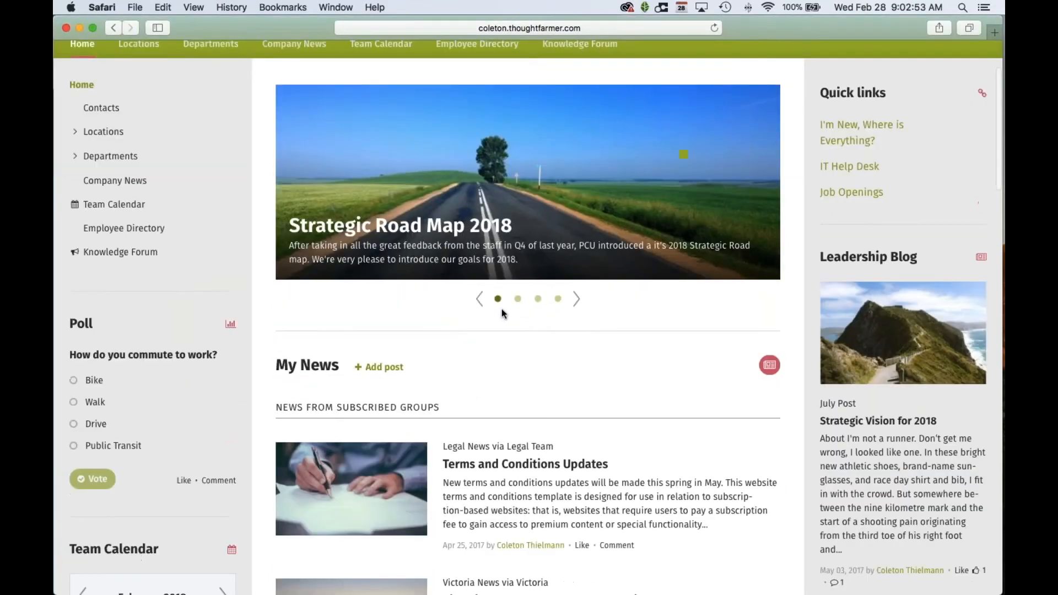
scroll(503, 309, down, 3)
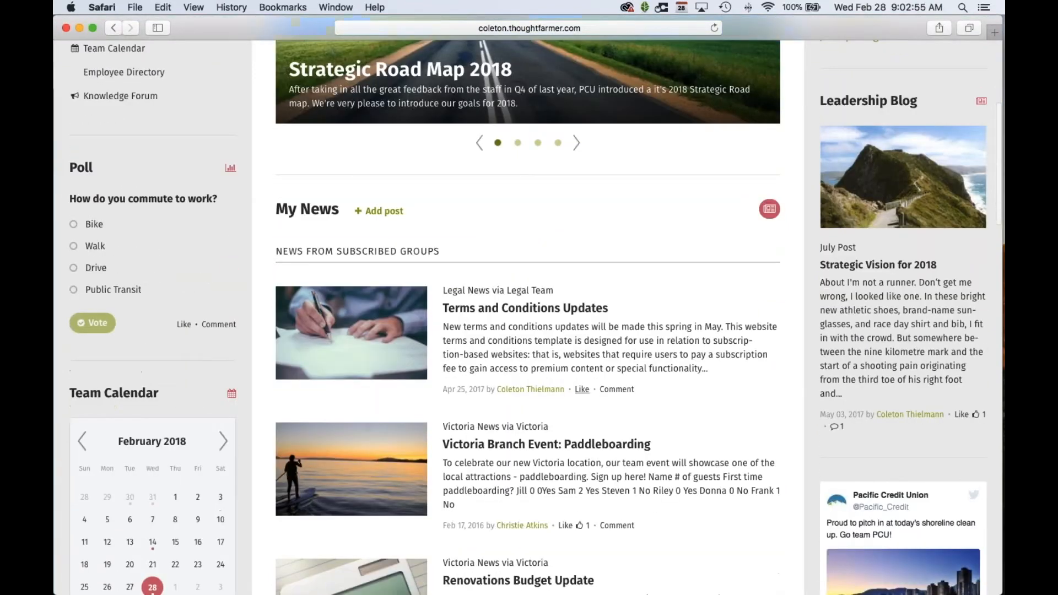
scroll(503, 308, down, 2)
scroll(502, 309, down, 5)
Step: Reload the employee's home page and open the Resources section to check which pages that account can see
scroll(503, 309, up, 15)
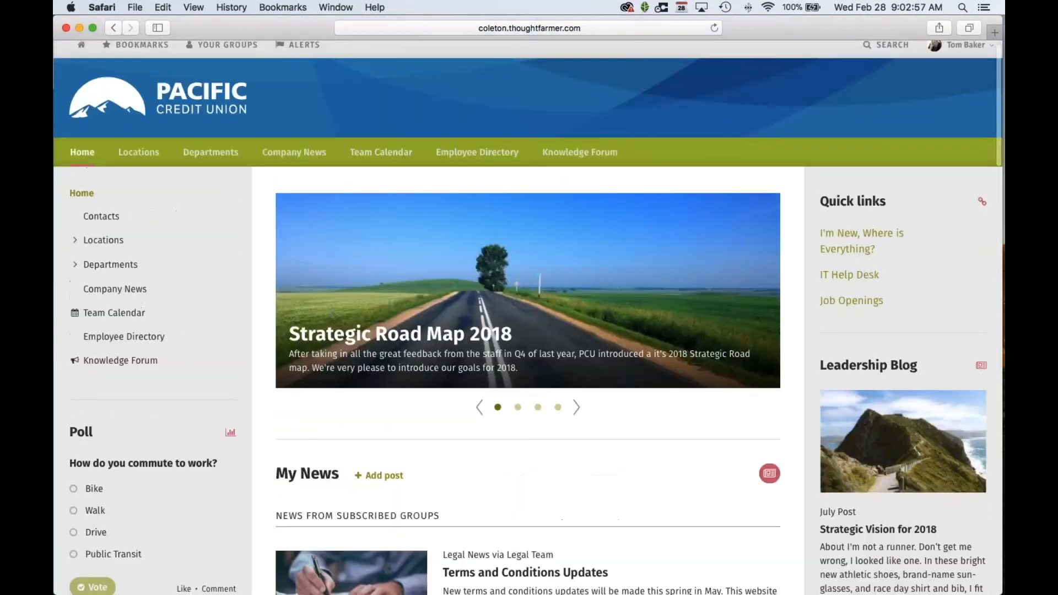
click(713, 28)
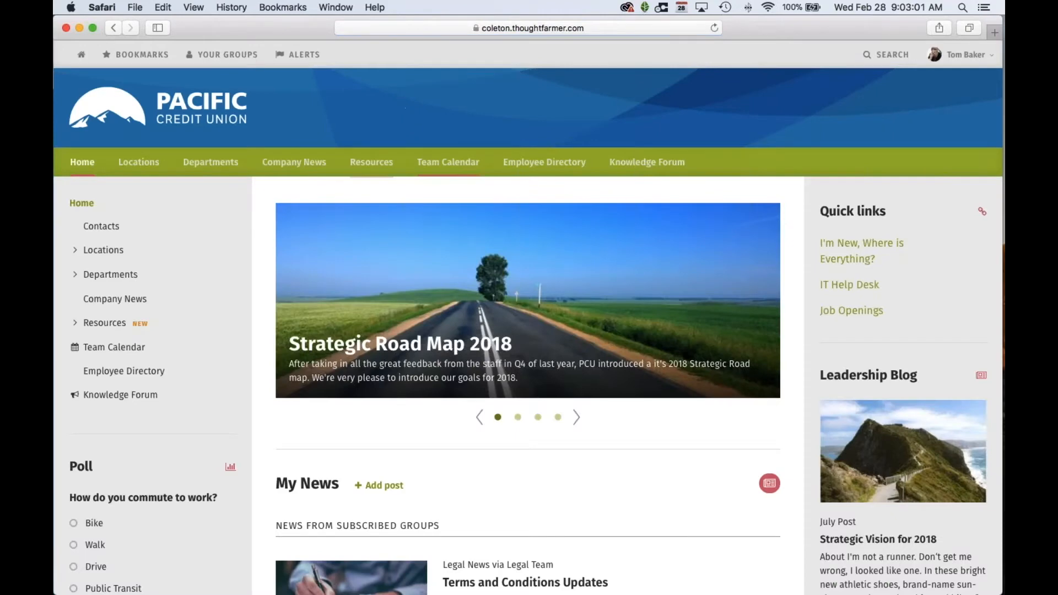
click(375, 168)
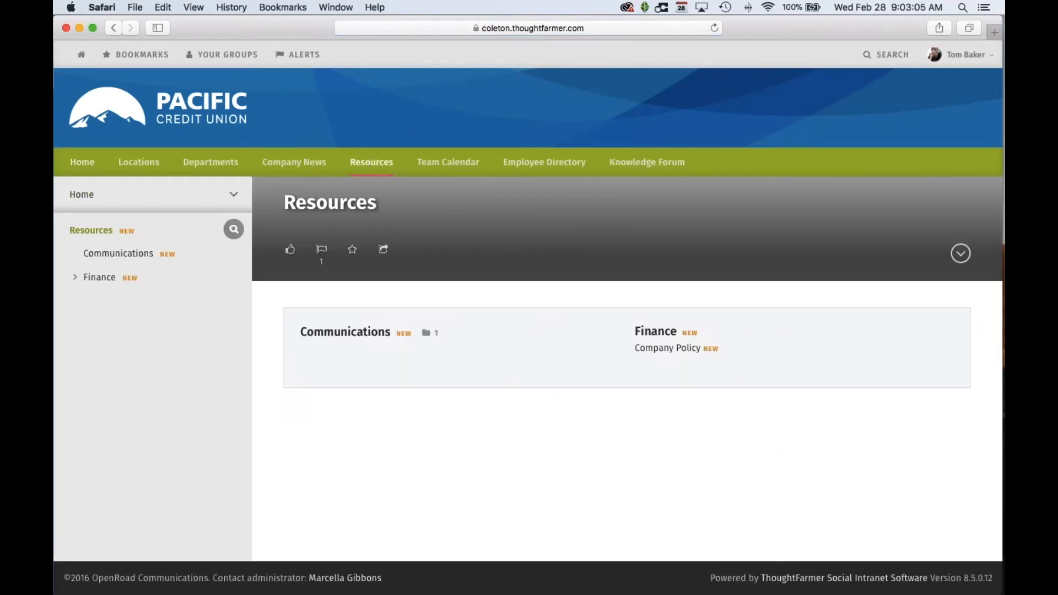
Step: Switch back to Chrome and turn off the Communications page's use of security settings from its parent page Resources
key(ctrl+Up)
click(631, 192)
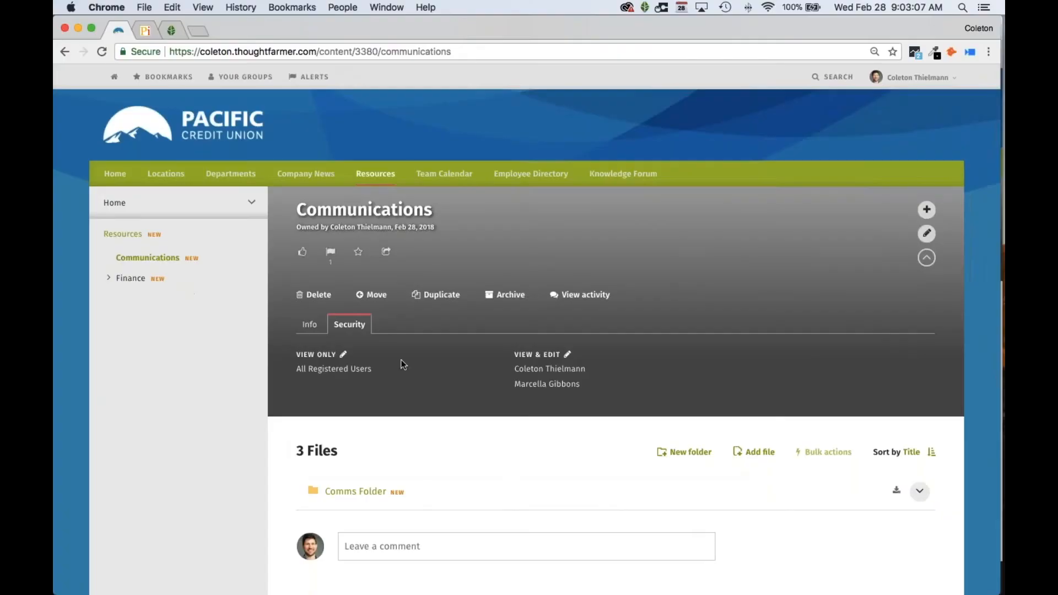
click(342, 354)
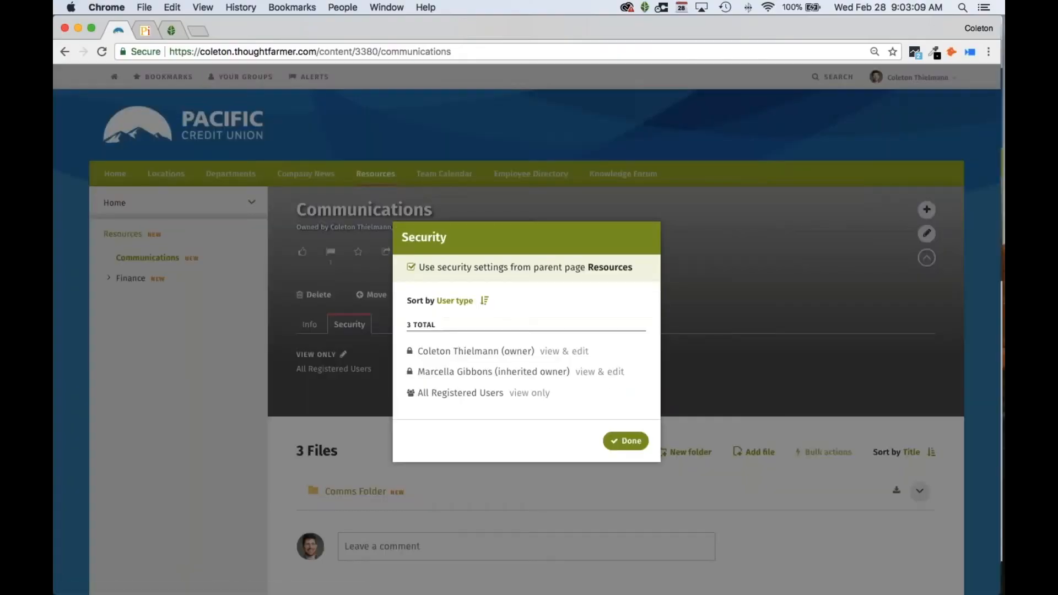
click(411, 267)
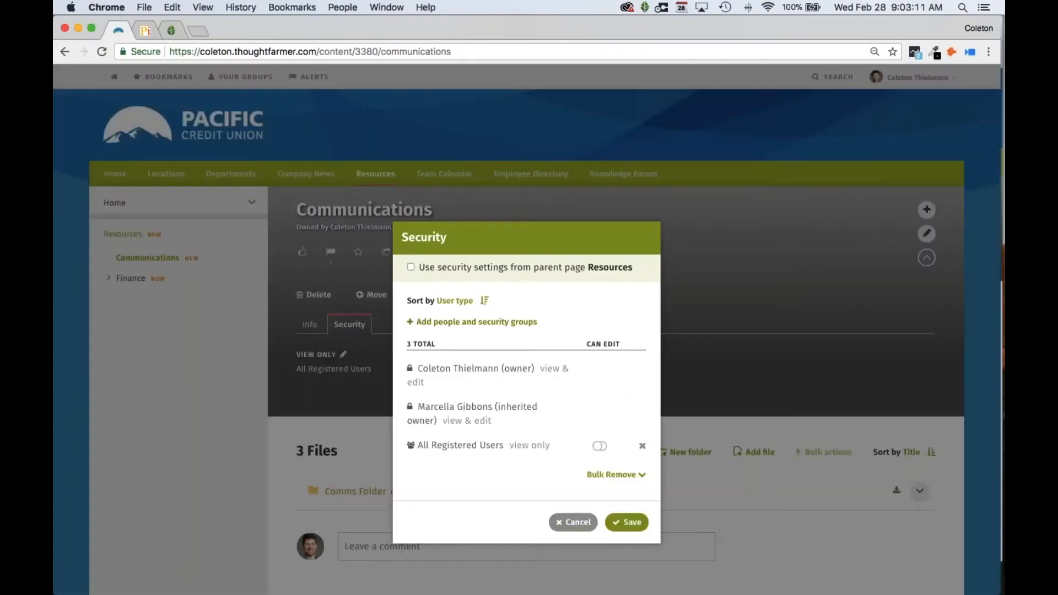
Step: Replace All Registered Users with the Communications group as view only in the page's security settings, and save
click(457, 324)
text(comm)
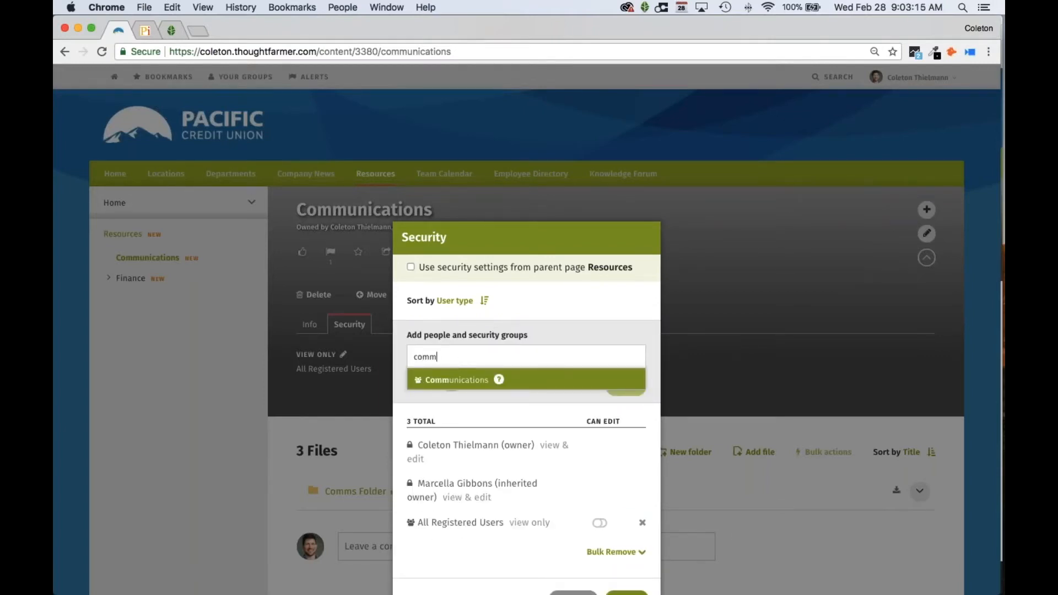
click(468, 380)
click(625, 388)
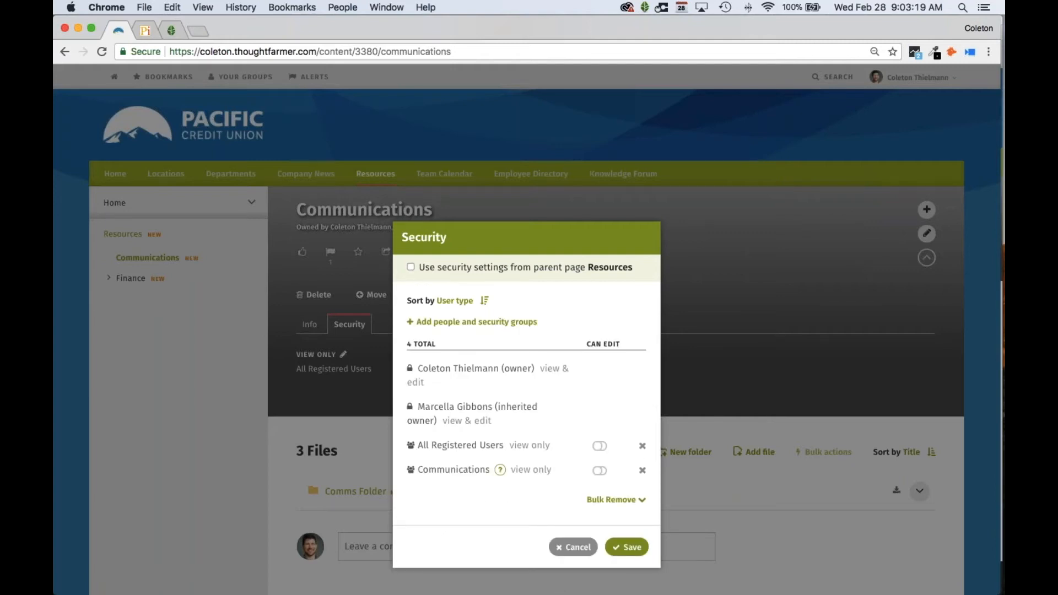
click(642, 446)
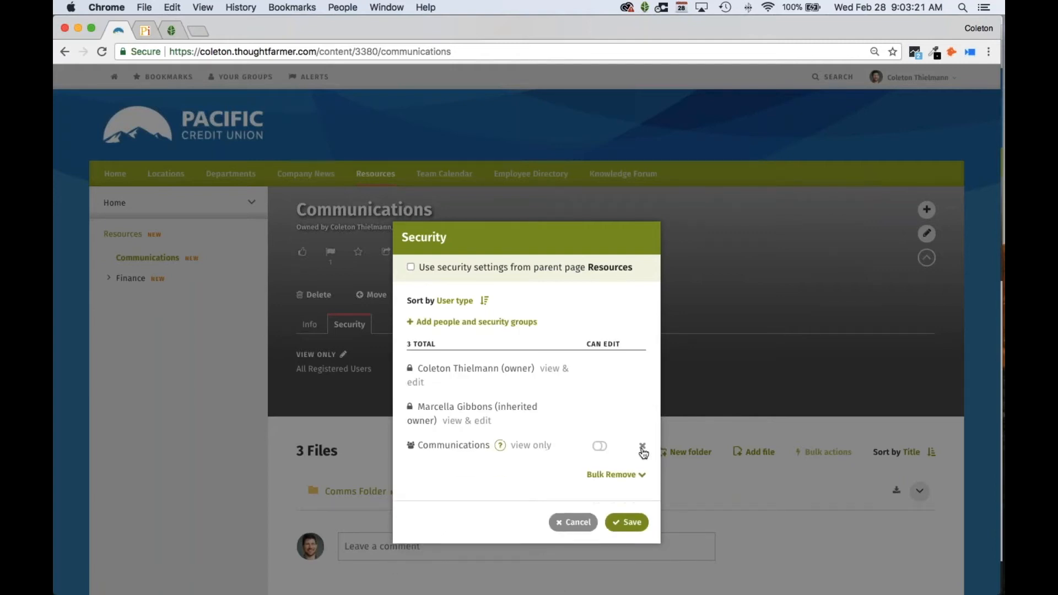
click(626, 522)
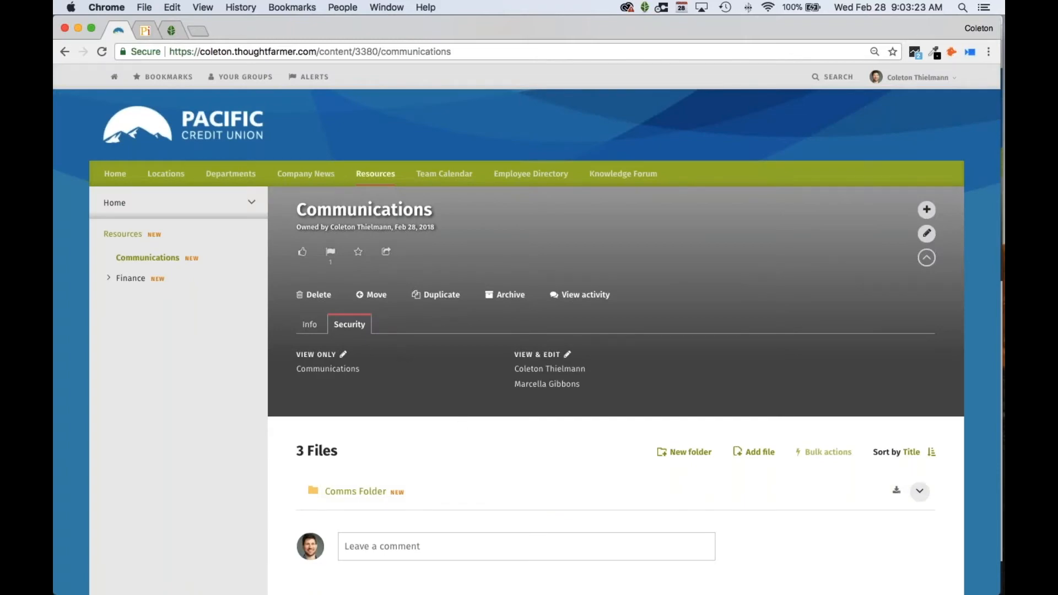
Step: Switch to the Safari window and check which pages the Resources section lists for the other employee
key(ctrl+Up)
click(395, 239)
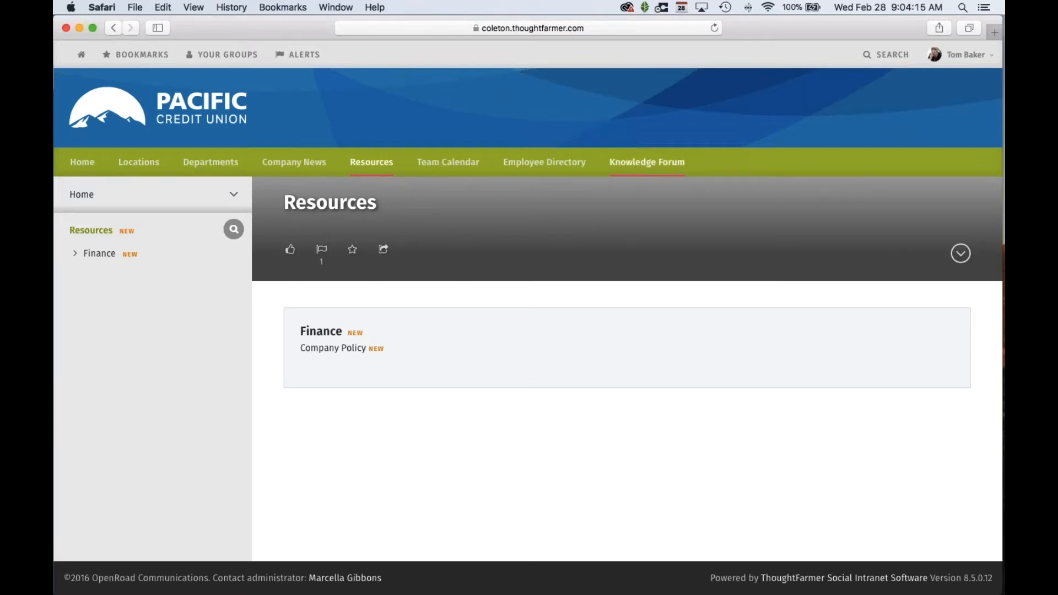
Step: Open the Knowledge Forum topic "What are some ideas to increase Customer Service?"
click(647, 162)
scroll(319, 345, down, 4)
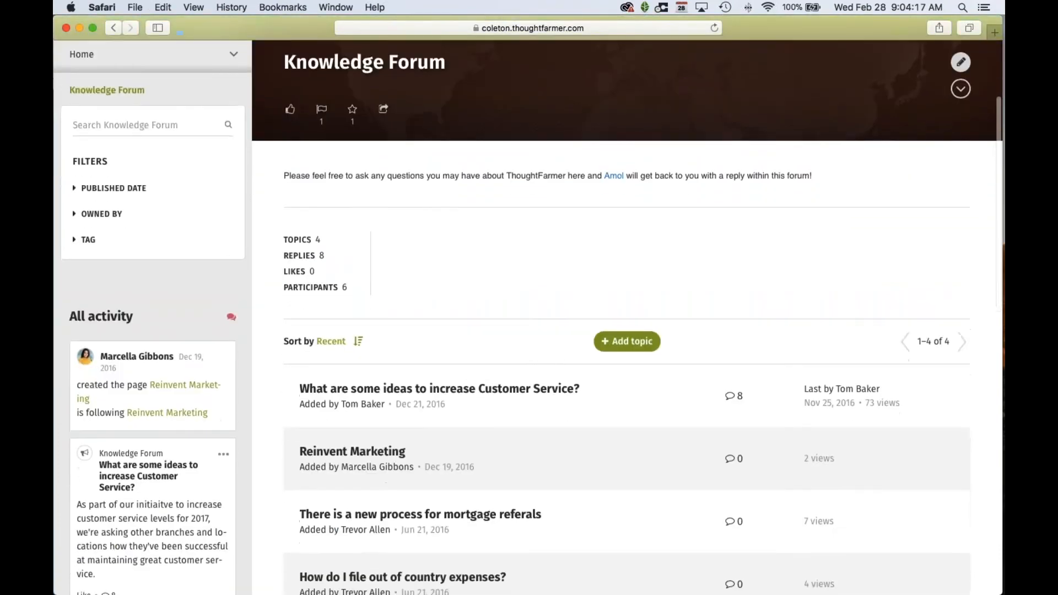
scroll(310, 344, down, 1)
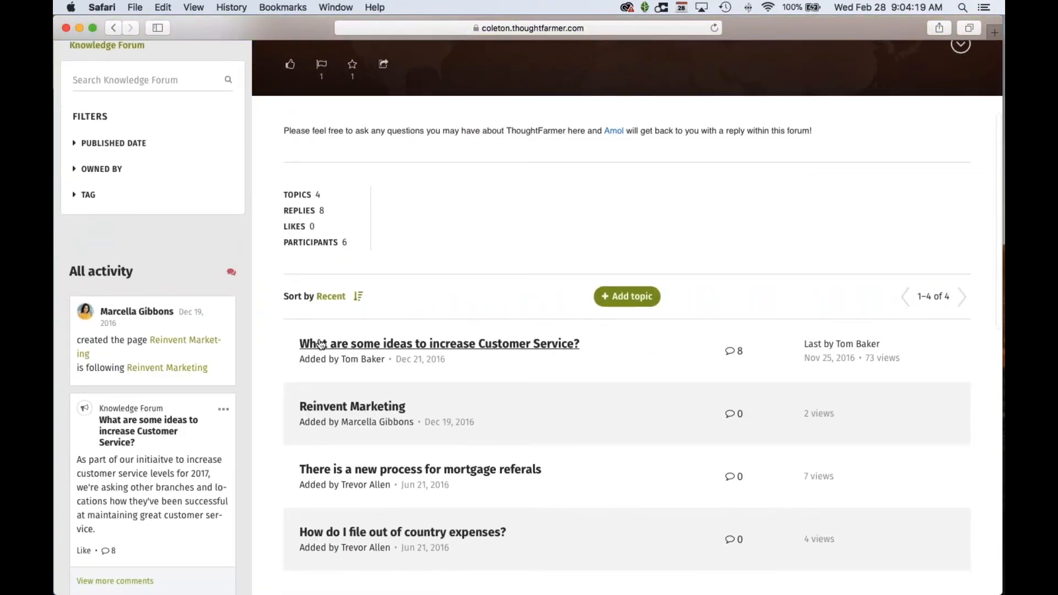
click(337, 346)
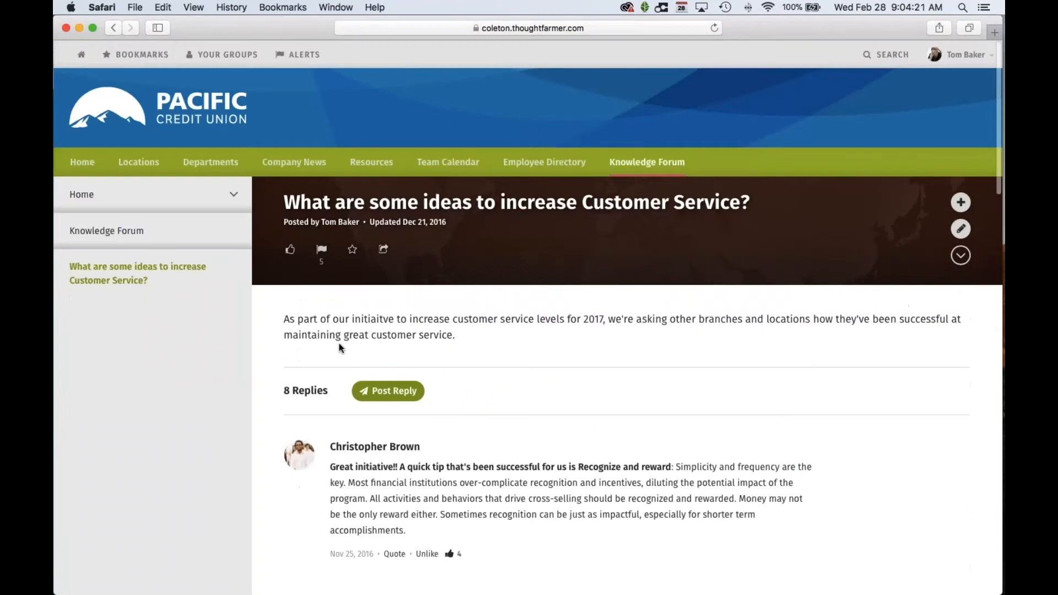
Step: Read through the customer service topic's replies, including the embedded video, quoted mentions and like counts
scroll(254, 344, down, 9)
scroll(254, 340, up, 6)
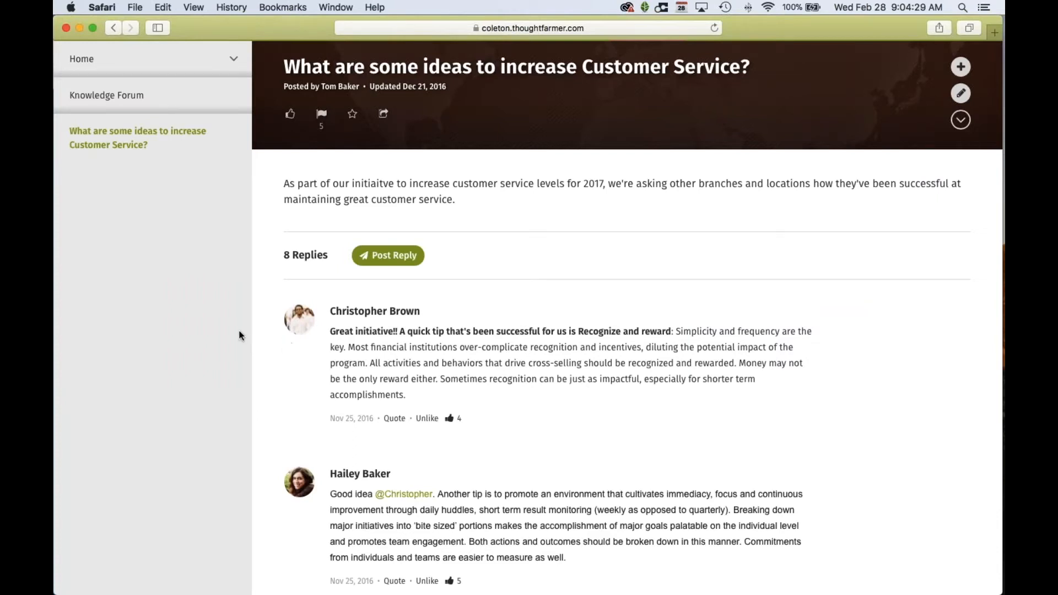
scroll(240, 336, down, 1)
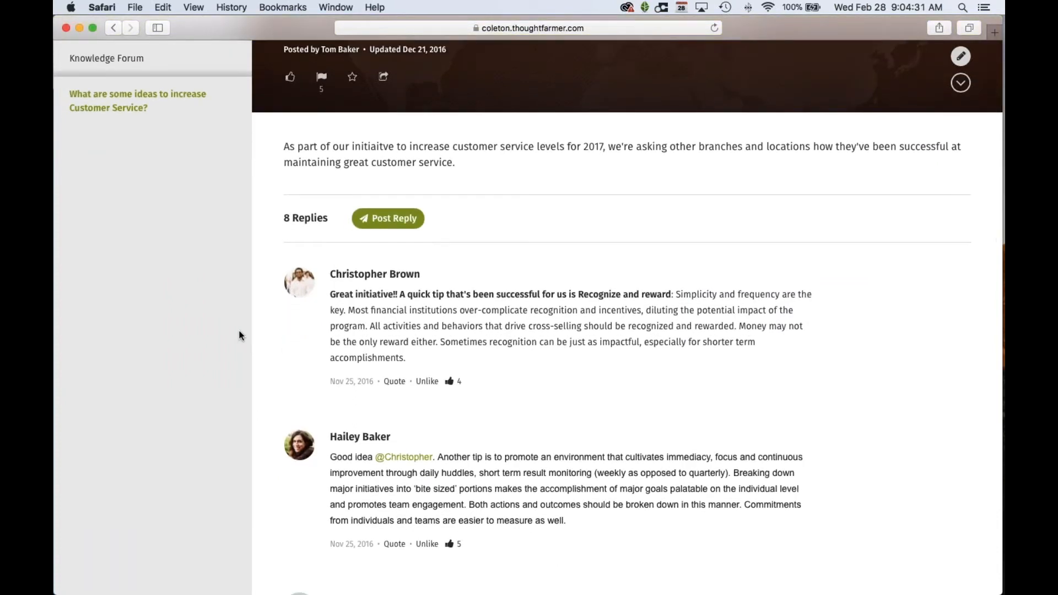
scroll(247, 331, up, 1)
scroll(248, 333, down, 5)
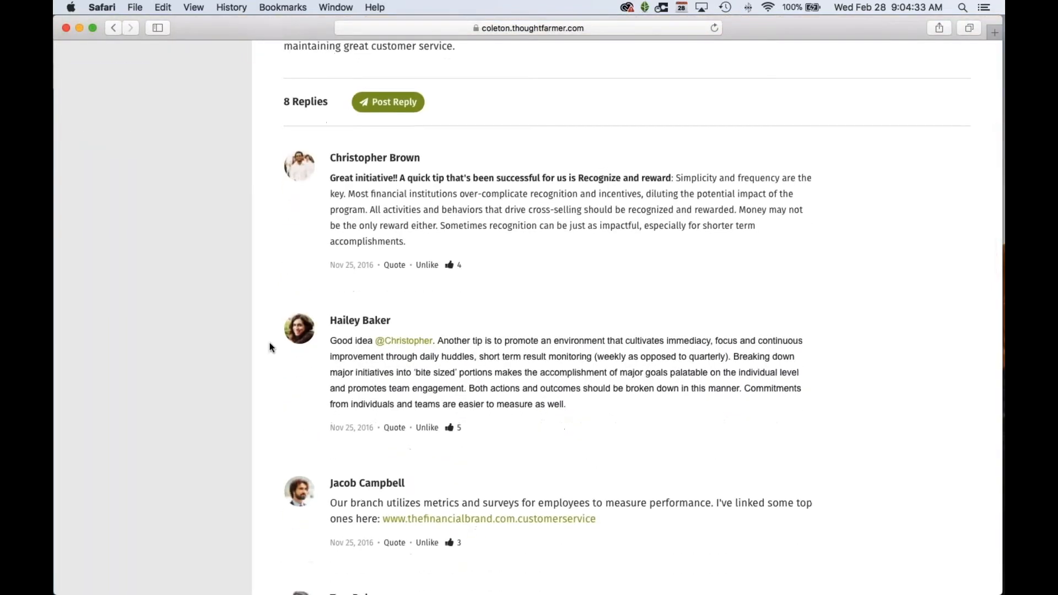
scroll(270, 347, down, 7)
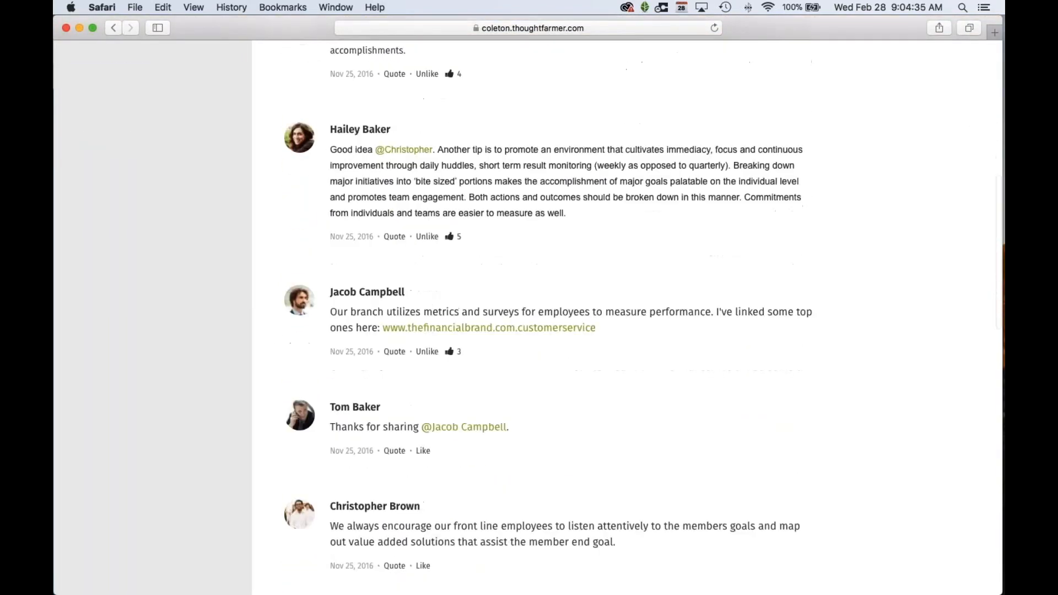
scroll(292, 364, down, 6)
scroll(300, 366, down, 10)
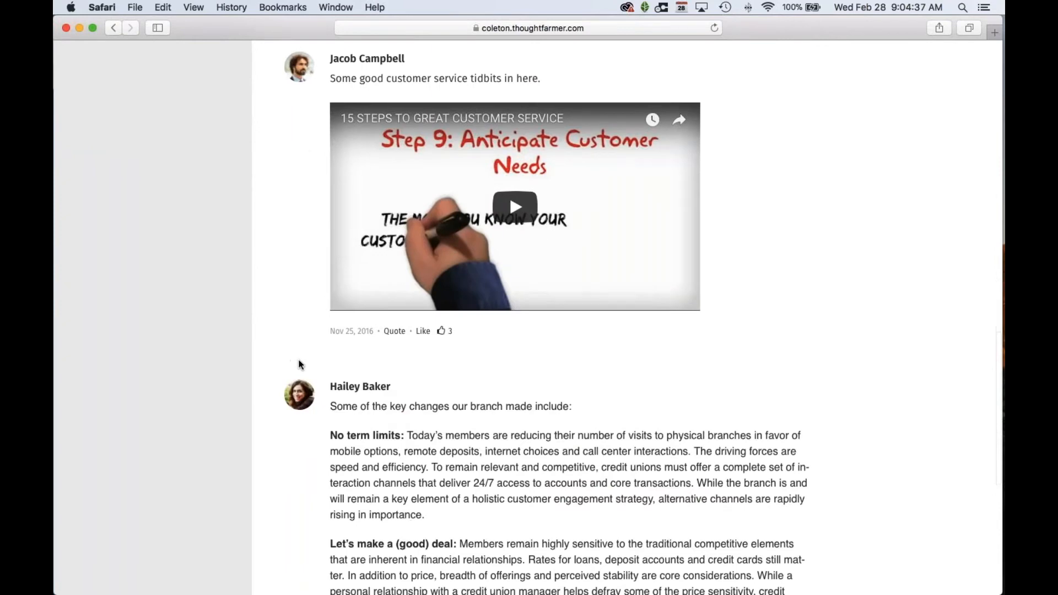
scroll(324, 348, down, 3)
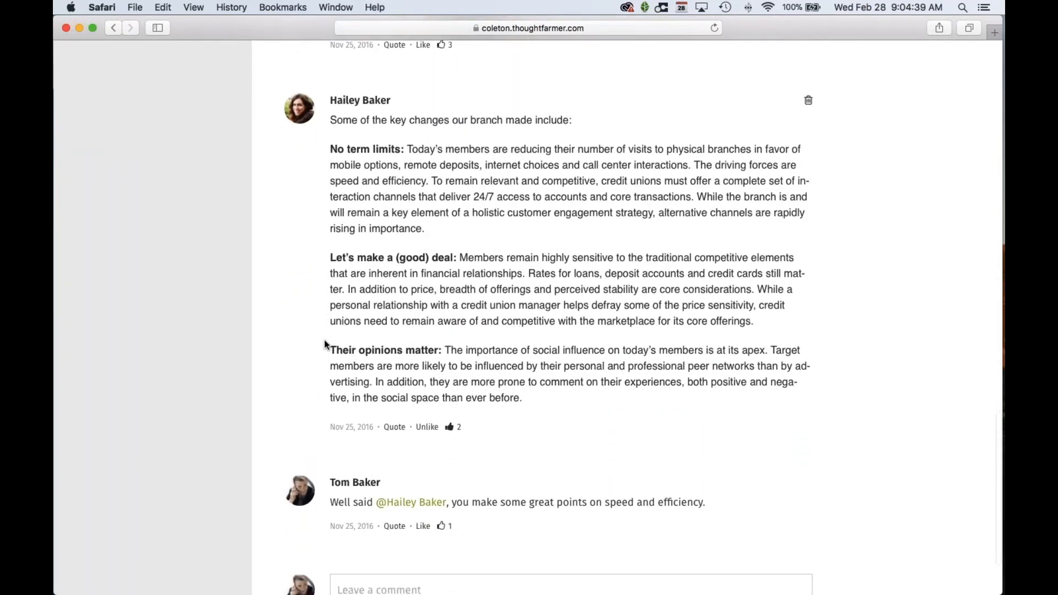
scroll(325, 344, down, 2)
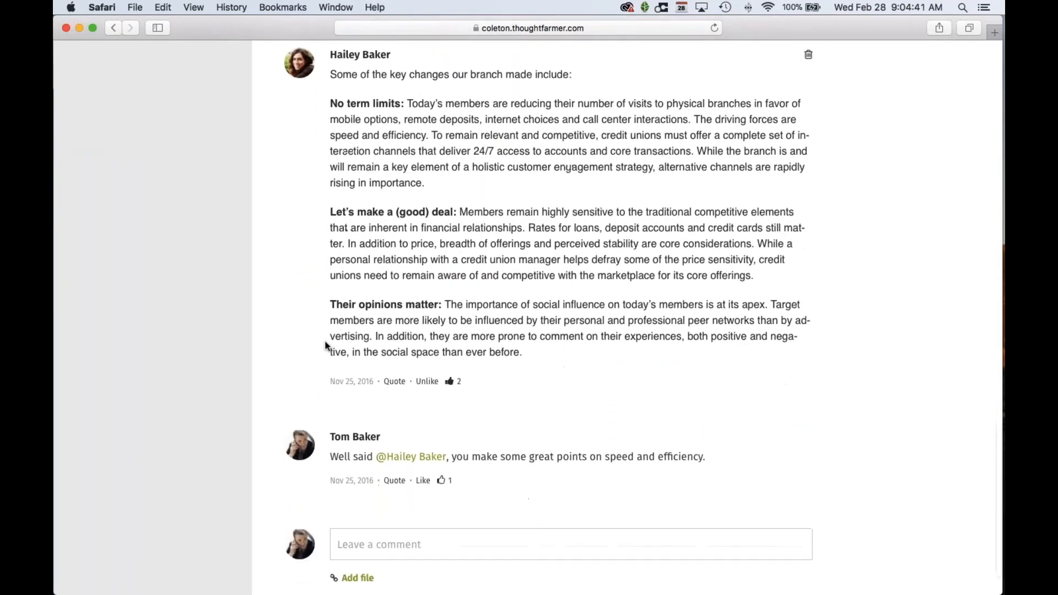
scroll(325, 346, down, 1)
scroll(325, 345, up, 3)
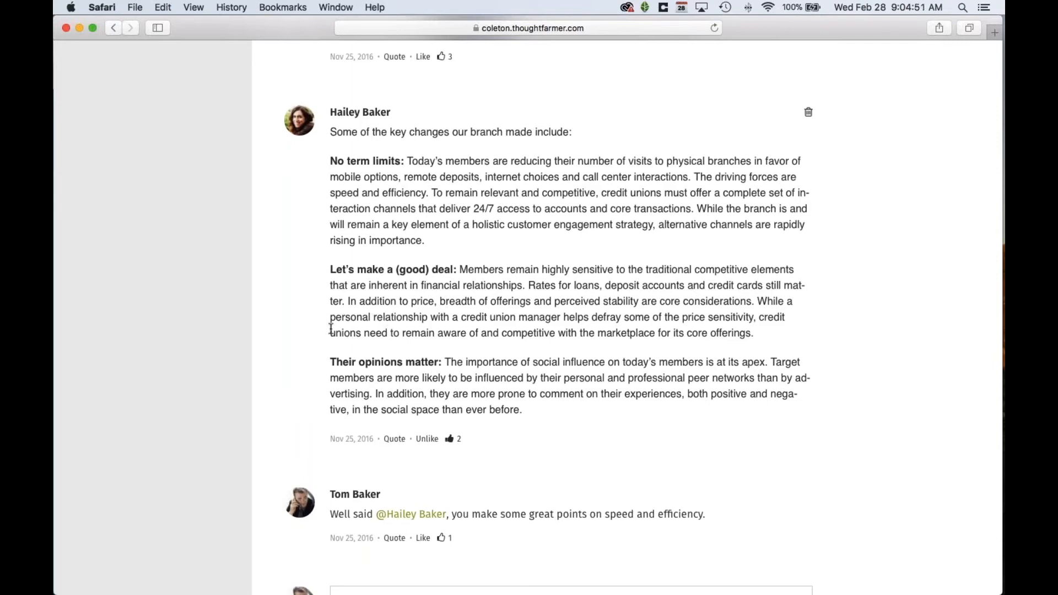
scroll(330, 329, up, 10)
scroll(271, 330, up, 10)
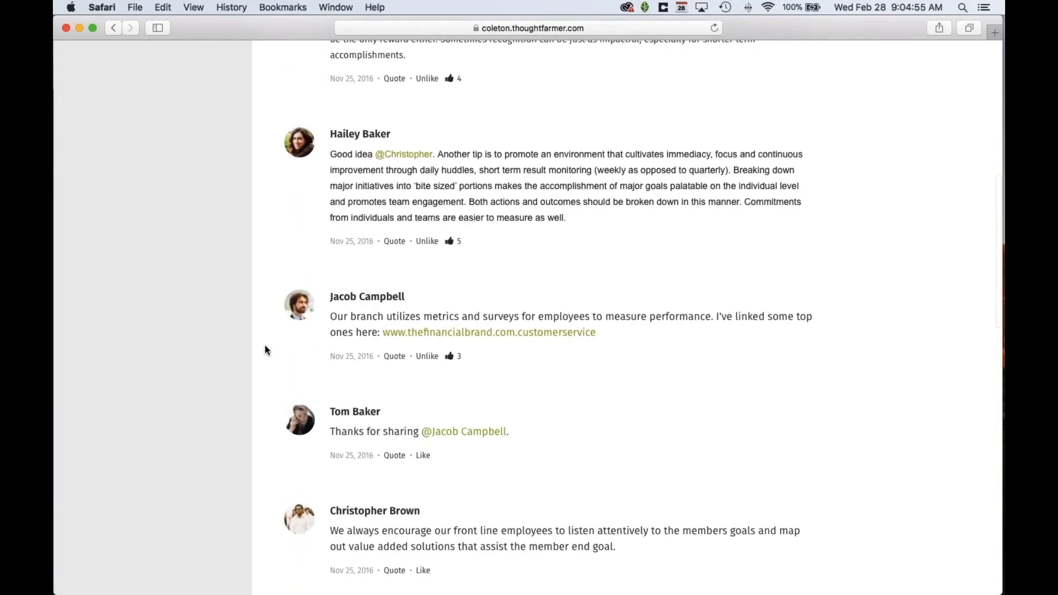
scroll(268, 339, up, 5)
scroll(274, 341, up, 5)
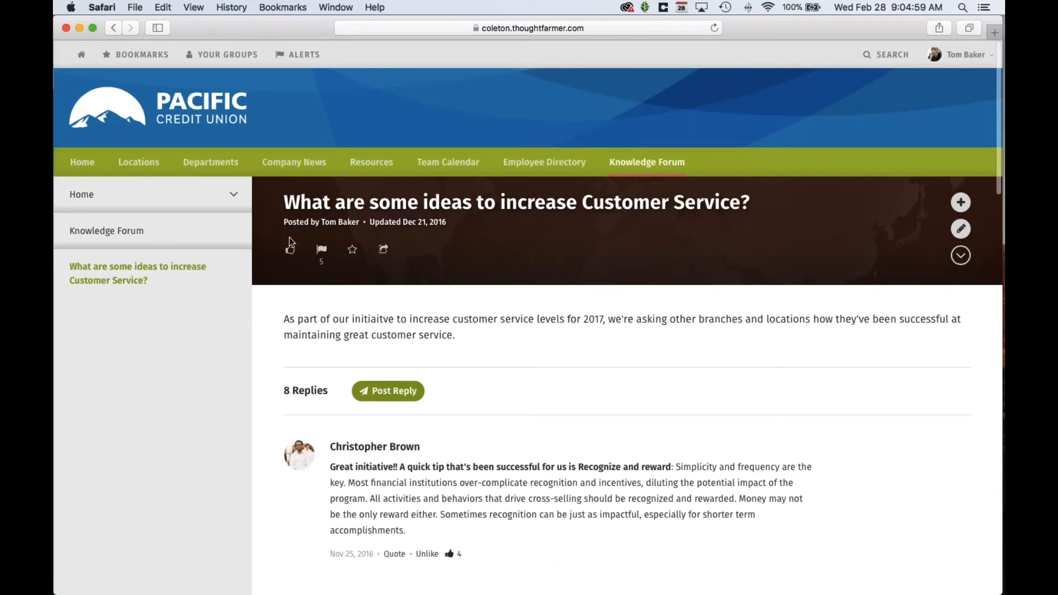
scroll(270, 290, down, 15)
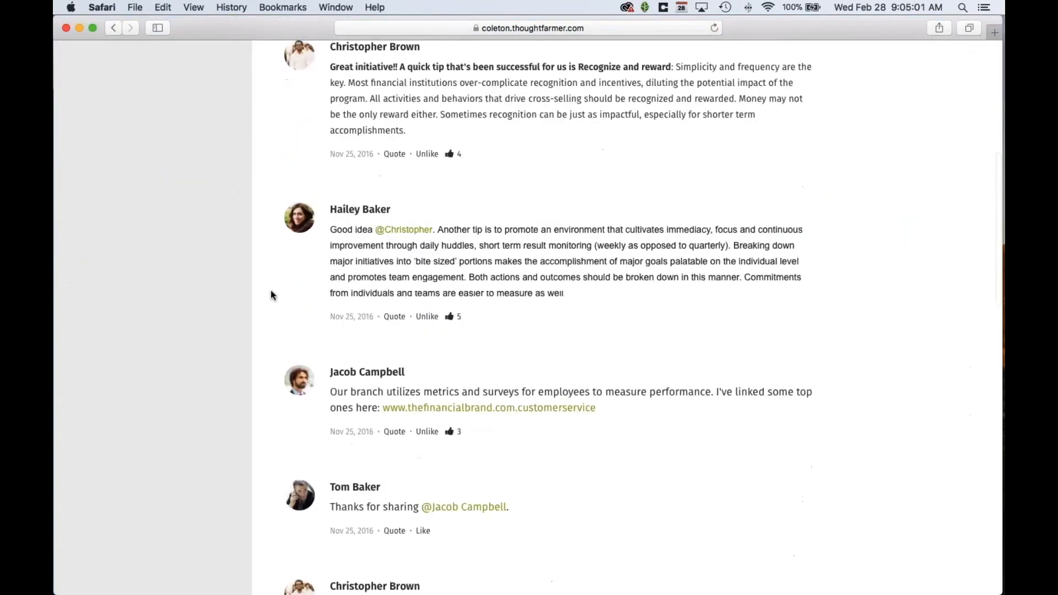
Step: Leave the forum topic and return to the intranet home page
scroll(270, 290, up, 15)
click(82, 163)
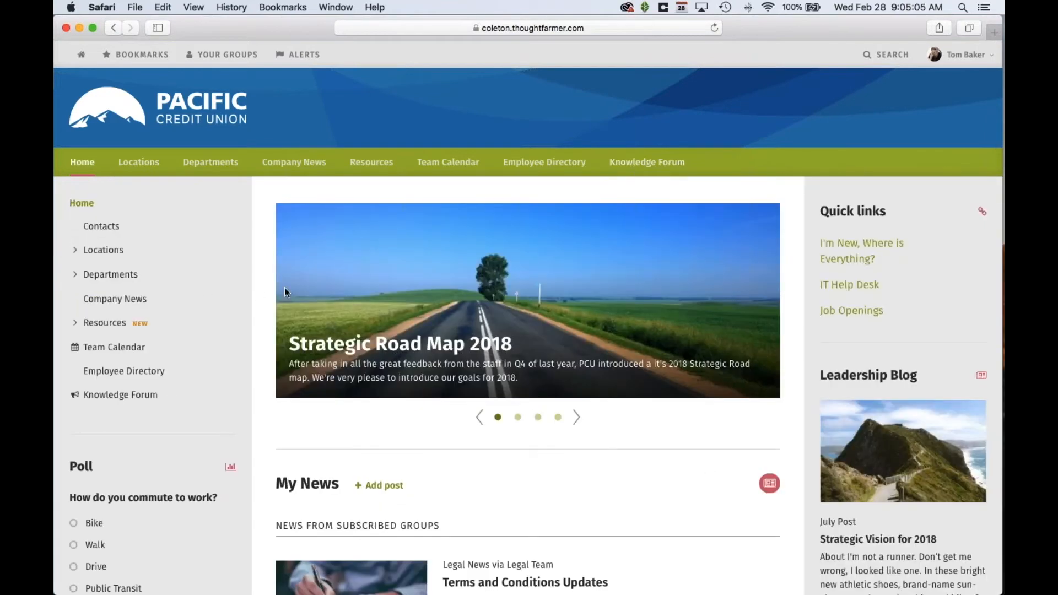
scroll(248, 280, up, 2)
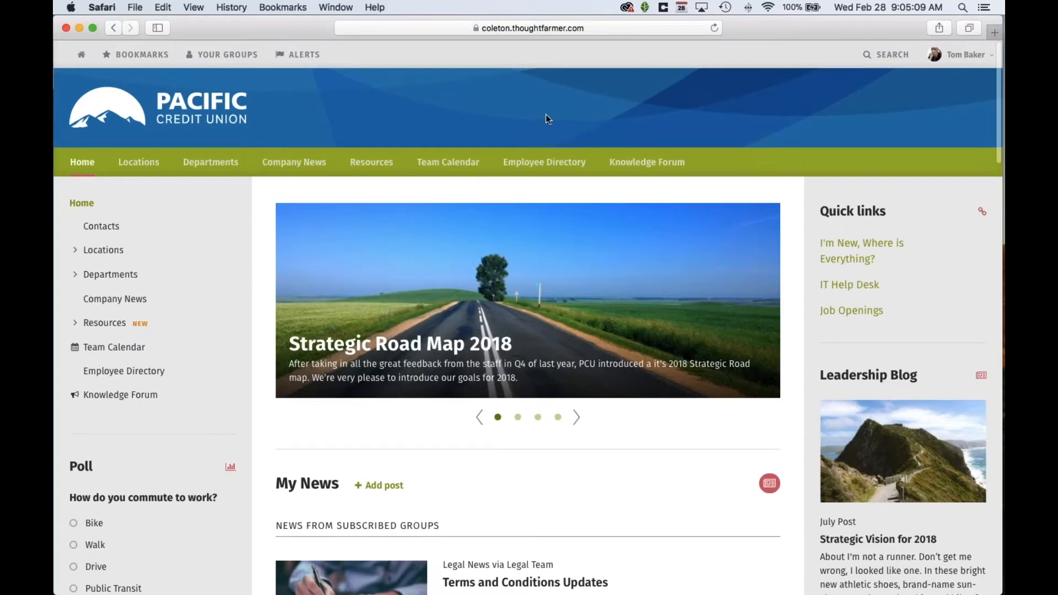
Step: Switch to the Chrome window and return from the Communications page to the intranet home page
key(ctrl+Up)
click(663, 200)
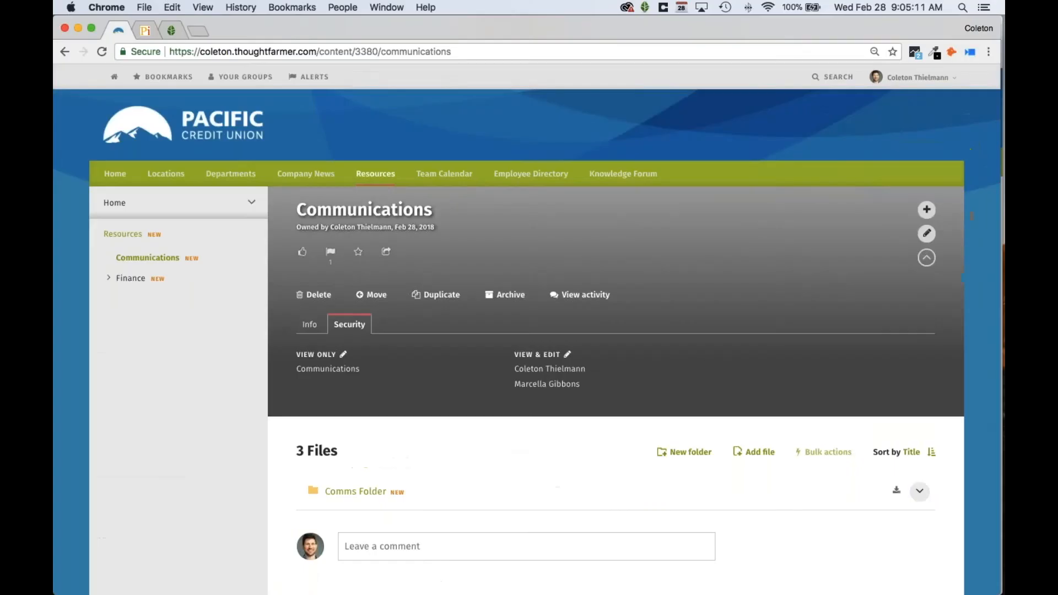
click(115, 176)
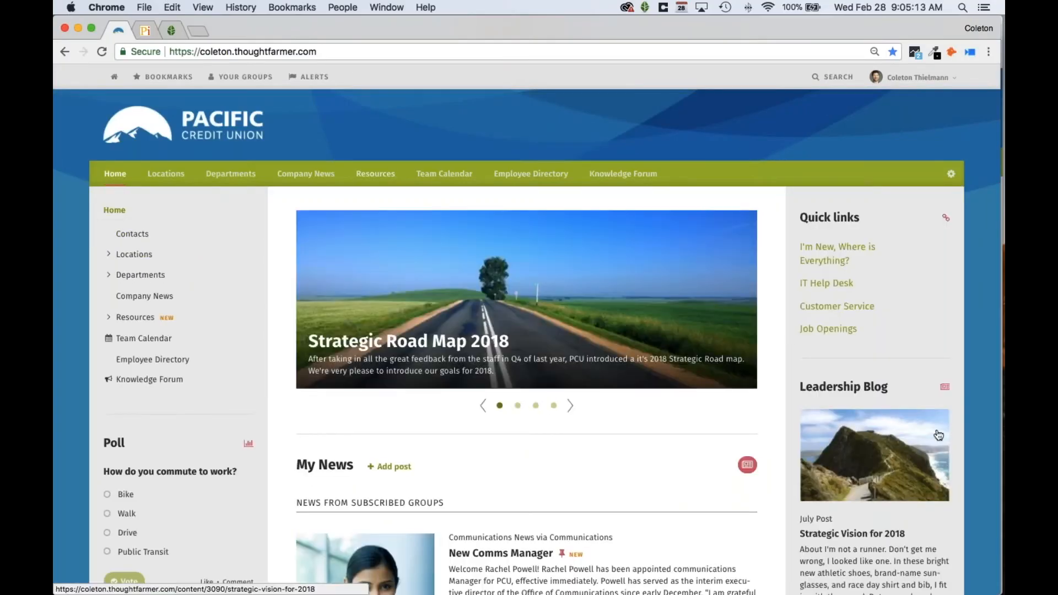
Step: Shrink the Chrome window to about phone width and move it to the middle of the screen
drag(993, 589, 970, 587)
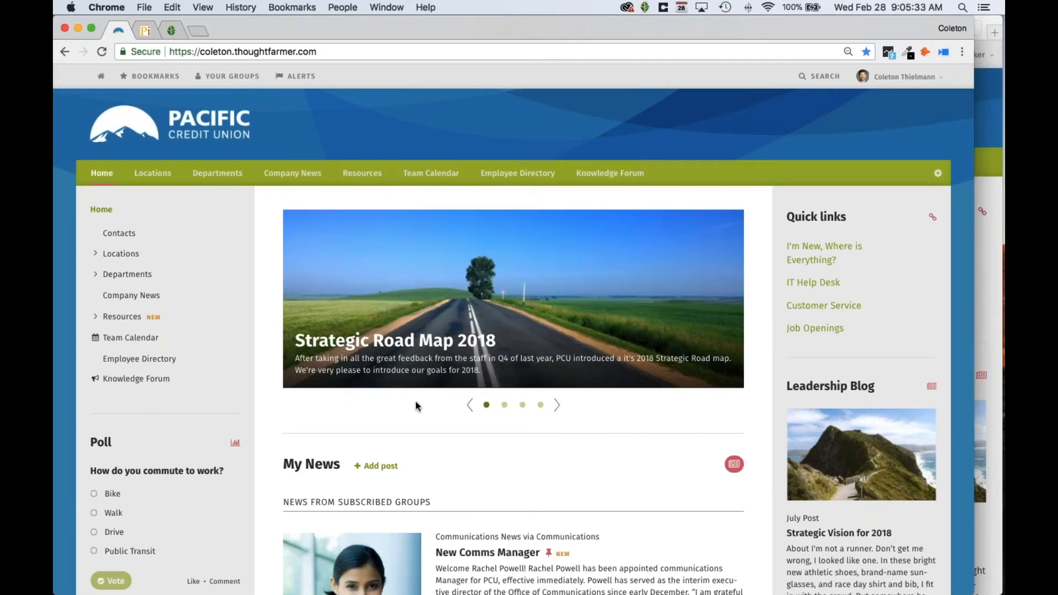
drag(973, 593, 284, 559)
drag(252, 29, 628, 28)
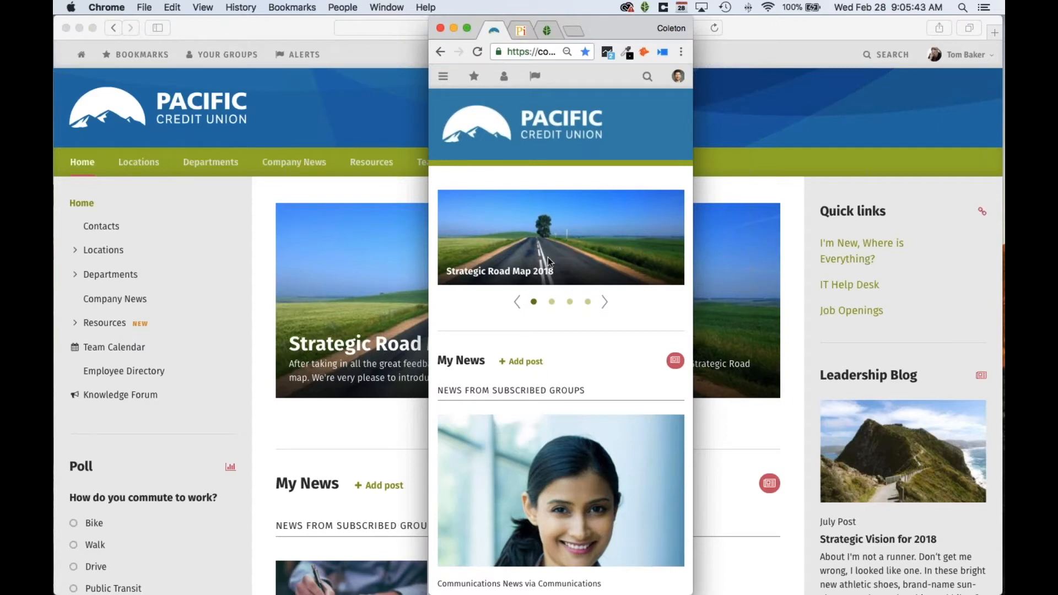
Step: Examine the narrow mobile layout of the home page, from the advanced banner carousel through My News to the Shout Outs activity
click(605, 301)
click(605, 302)
scroll(604, 302, down, 2)
scroll(560, 331, down, 10)
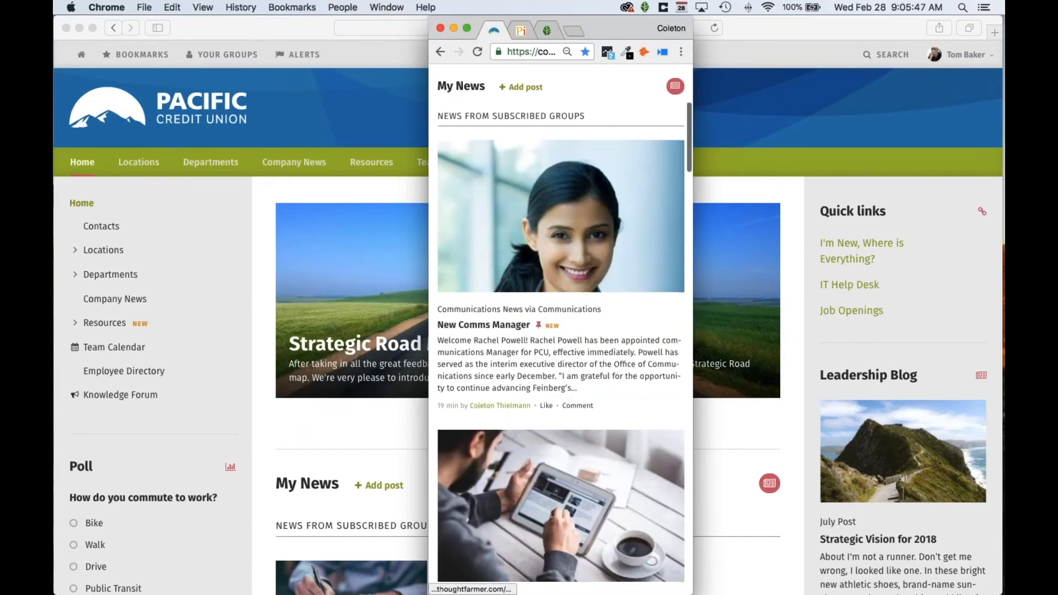
scroll(560, 331, down, 10)
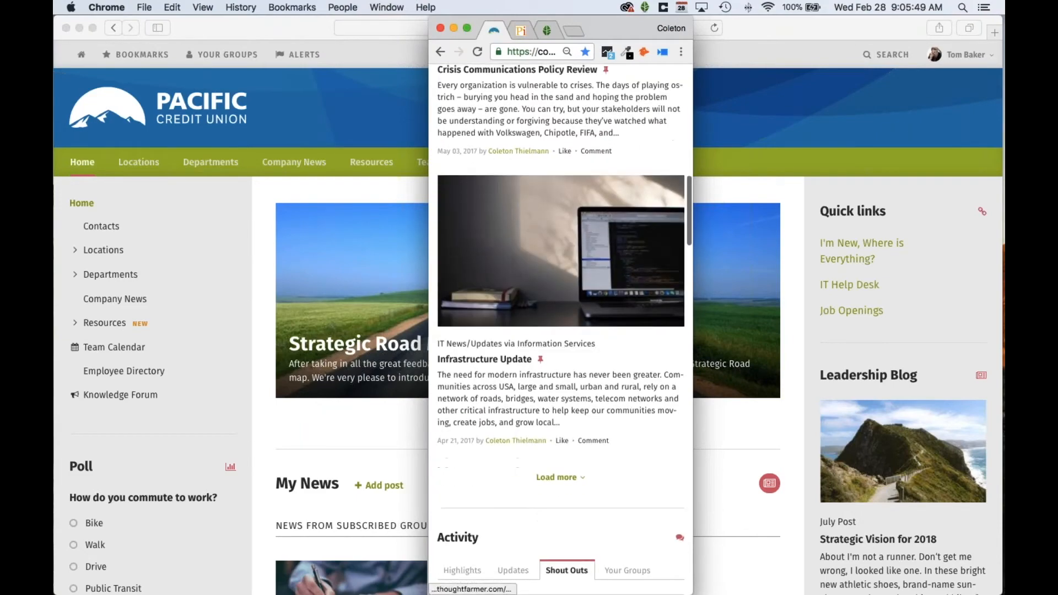
scroll(558, 275, down, 2)
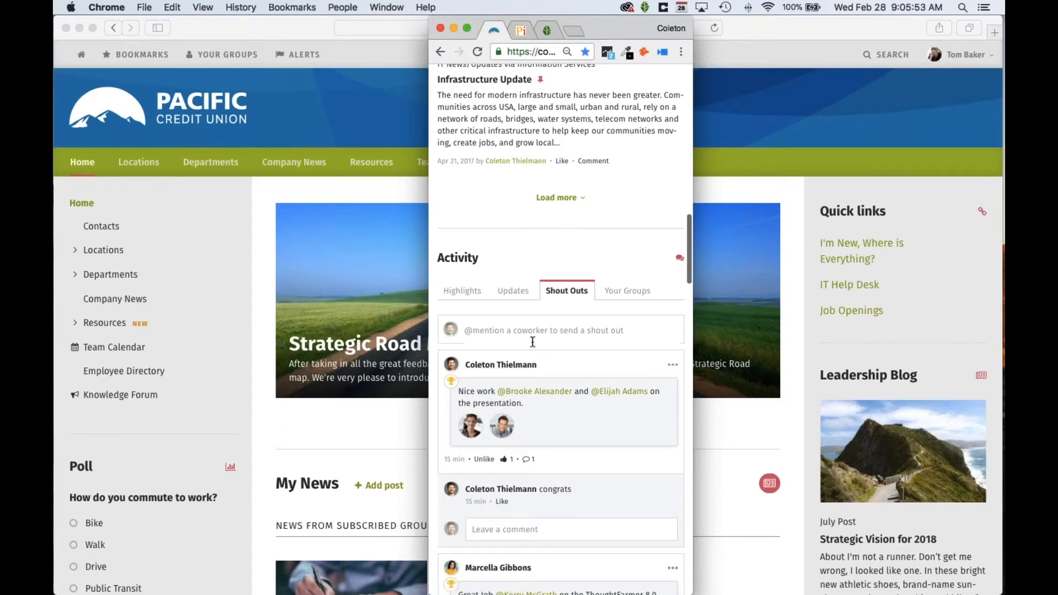
scroll(533, 345, down, 2)
mouse_move(532, 344)
scroll(532, 344, down, 2)
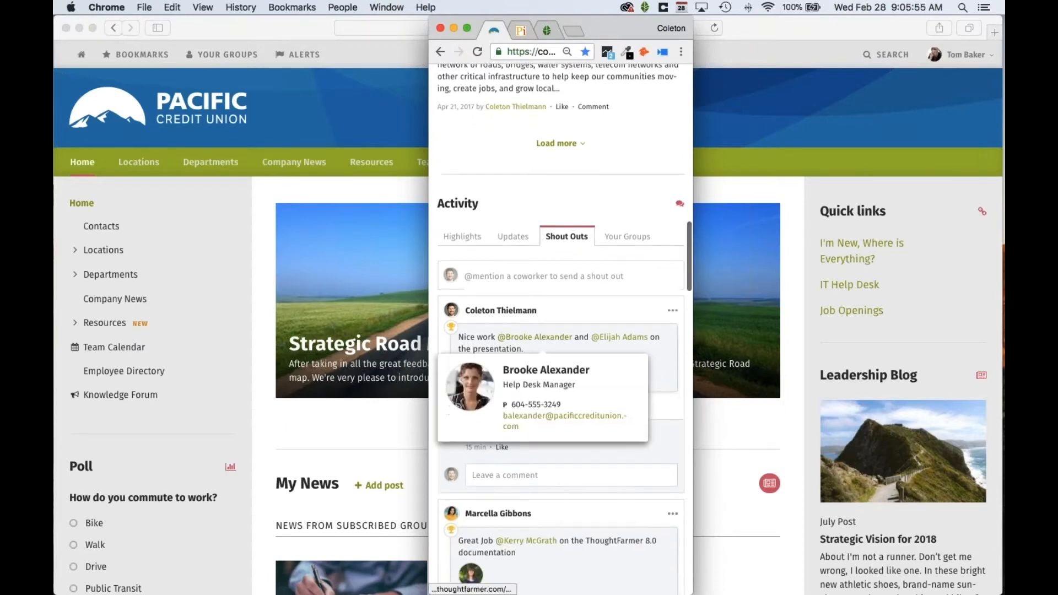
scroll(532, 344, down, 1)
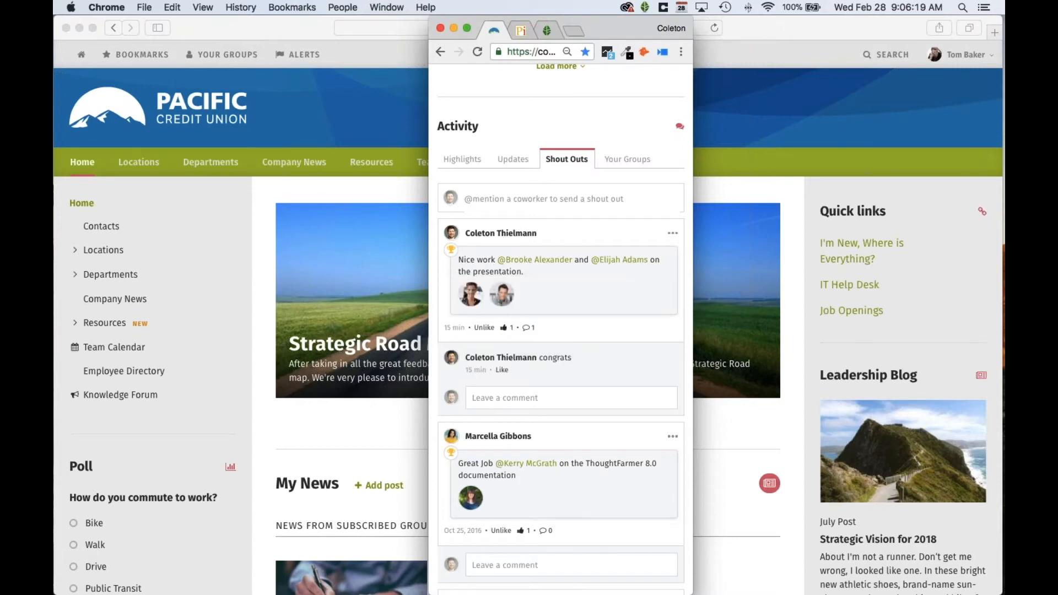
Step: Move the Chrome window back, widen it to desktop size and return to the start of the home page
drag(609, 29, 252, 29)
drag(333, 592, 993, 570)
scroll(637, 440, up, 10)
scroll(637, 438, down, 1)
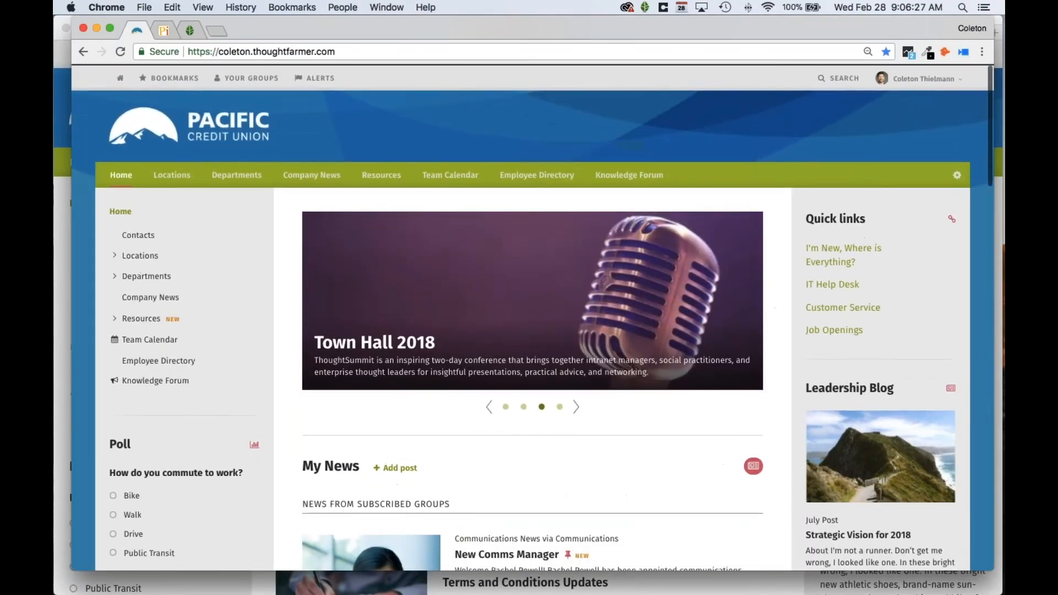
Step: Open the Administration panel and look over its option groups, enlarging the browser window slightly
click(946, 87)
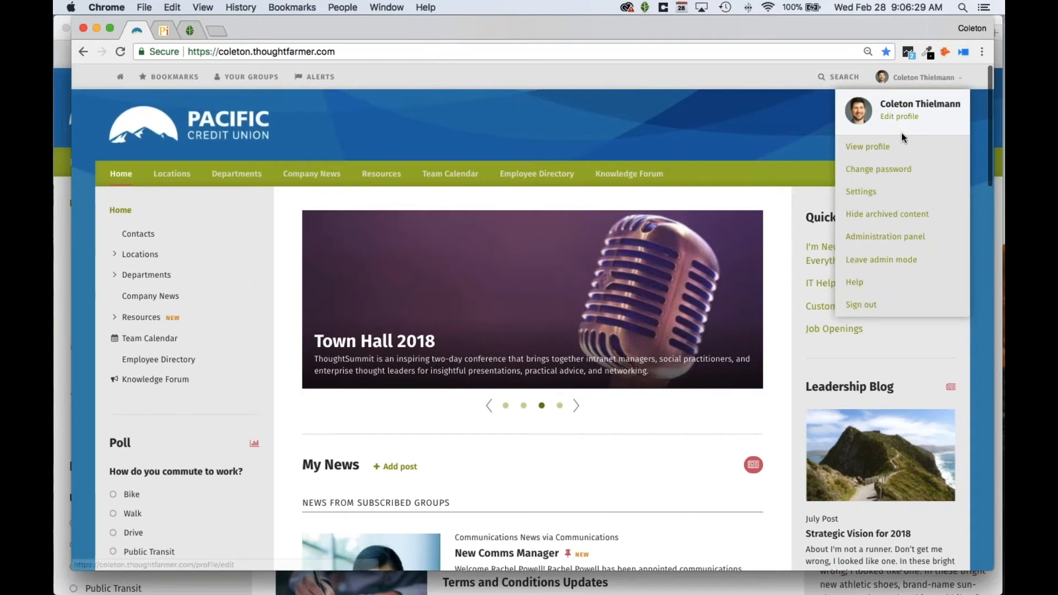
click(864, 242)
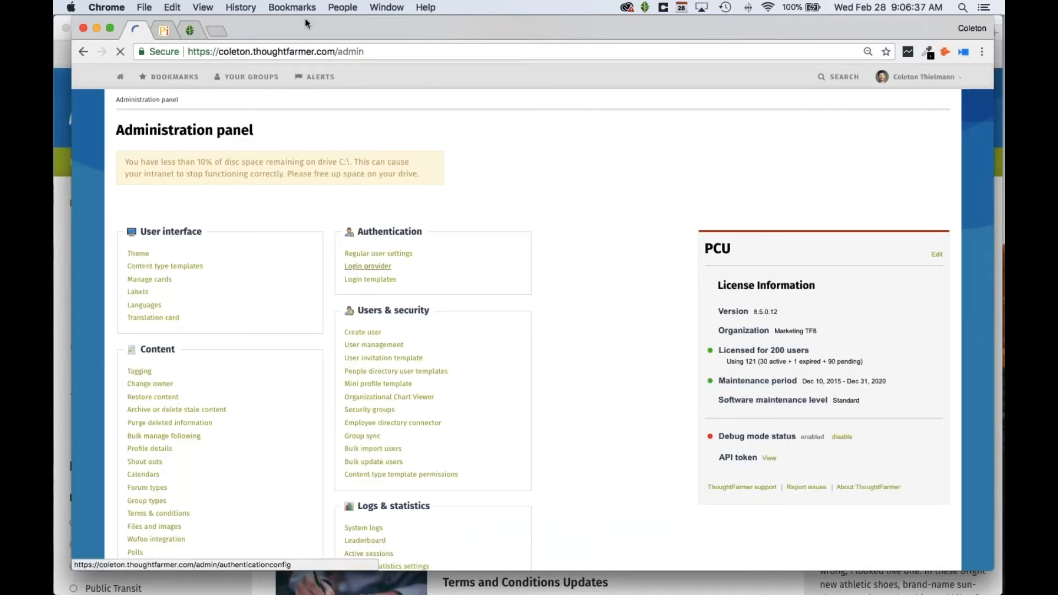
drag(305, 25, 302, 25)
scroll(607, 322, down, 2)
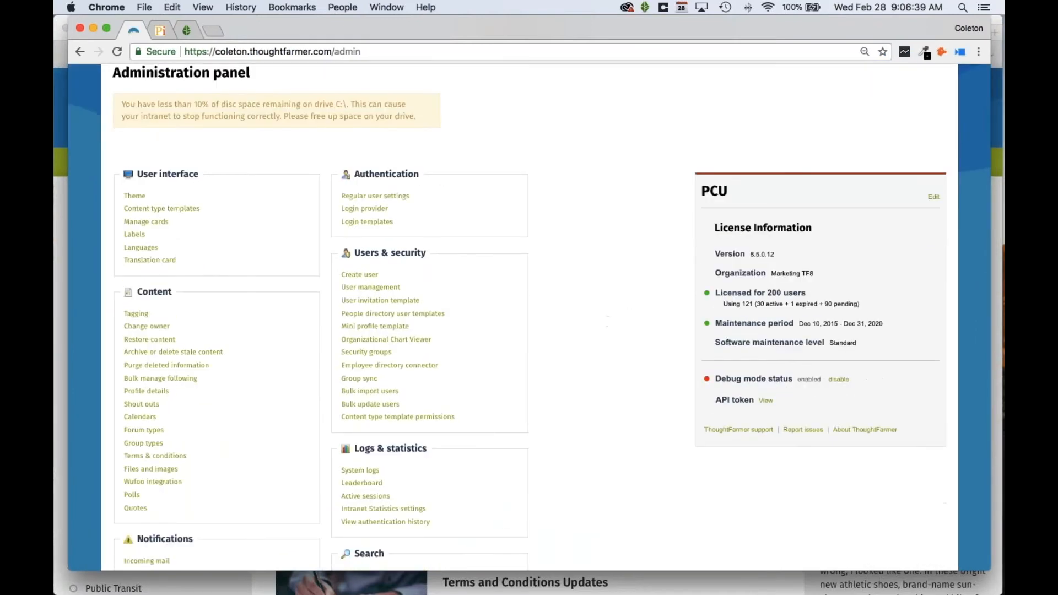
drag(989, 569, 995, 588)
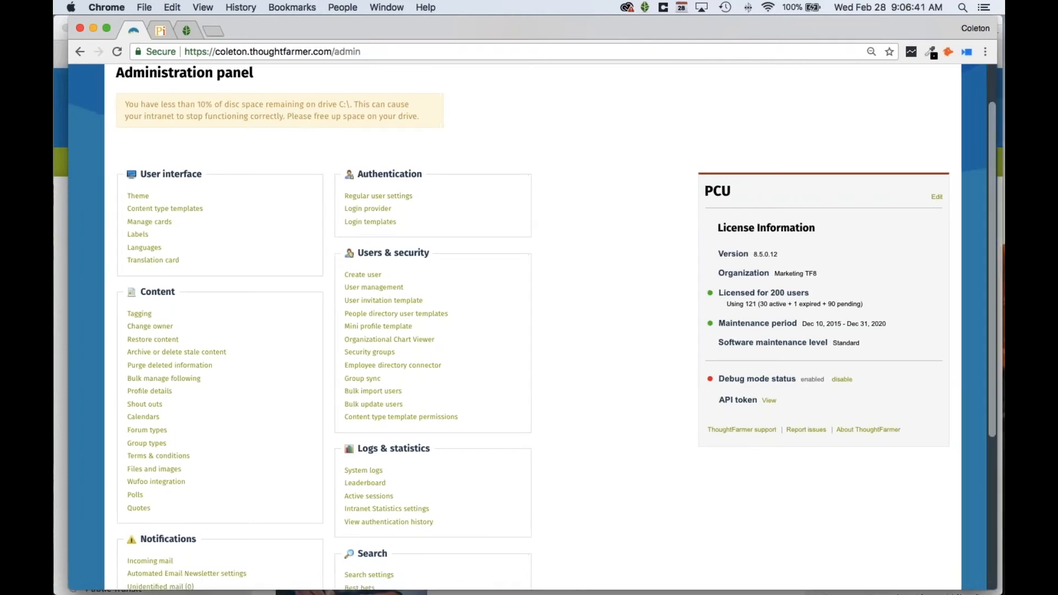
scroll(422, 434, down, 3)
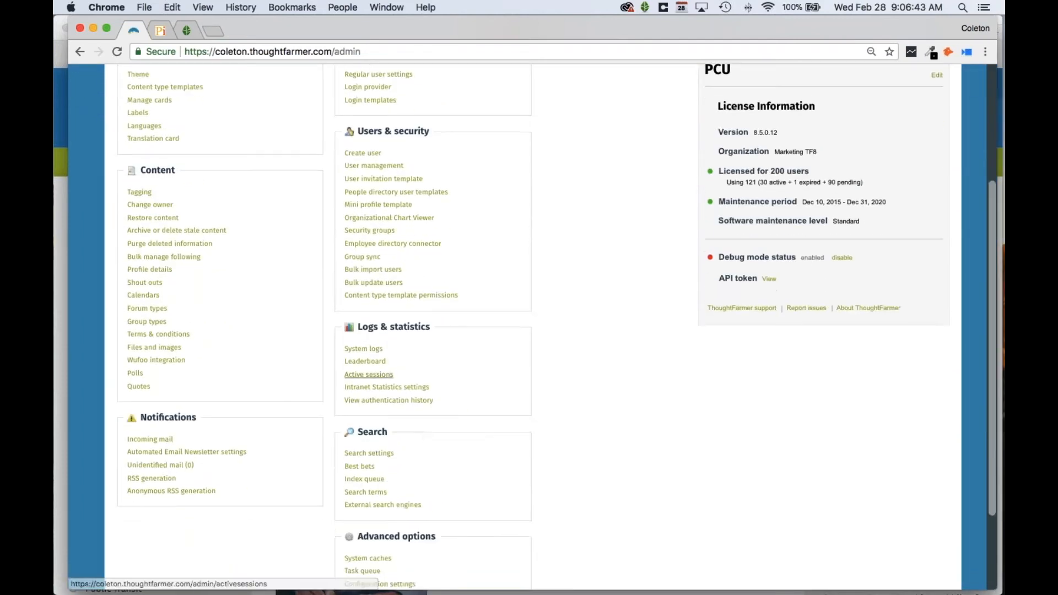
Step: Open the Leaderboard report and review its content summary and its top 10 owners and page views
click(358, 365)
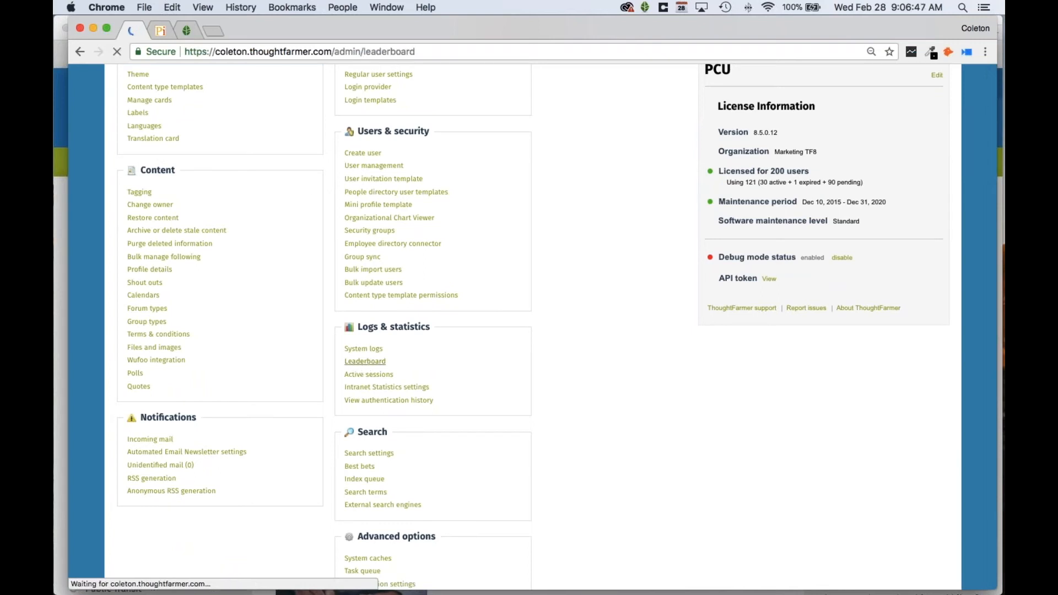
scroll(277, 325, down, 3)
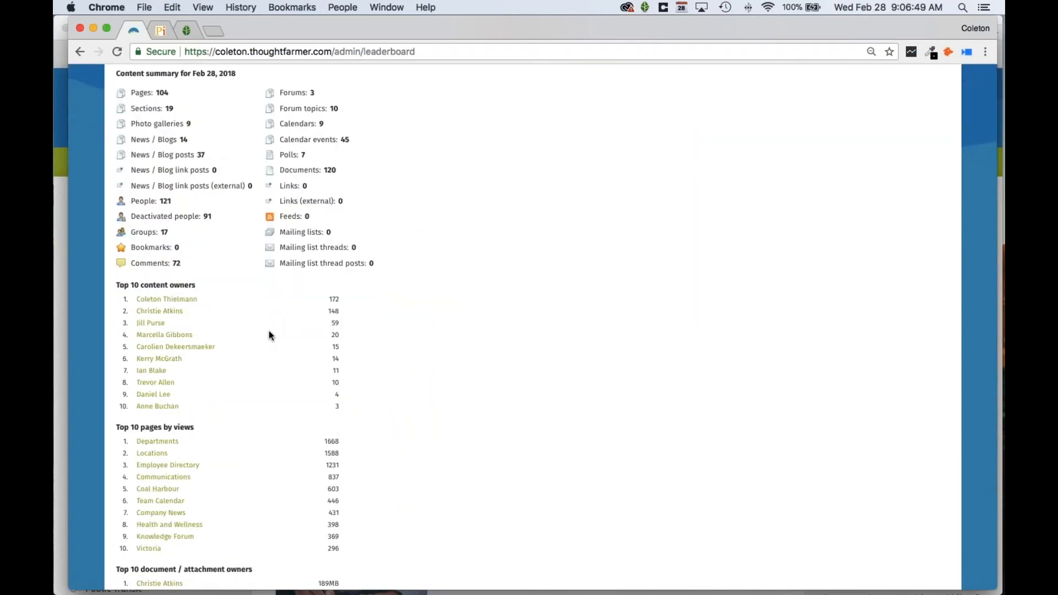
scroll(267, 283, down, 5)
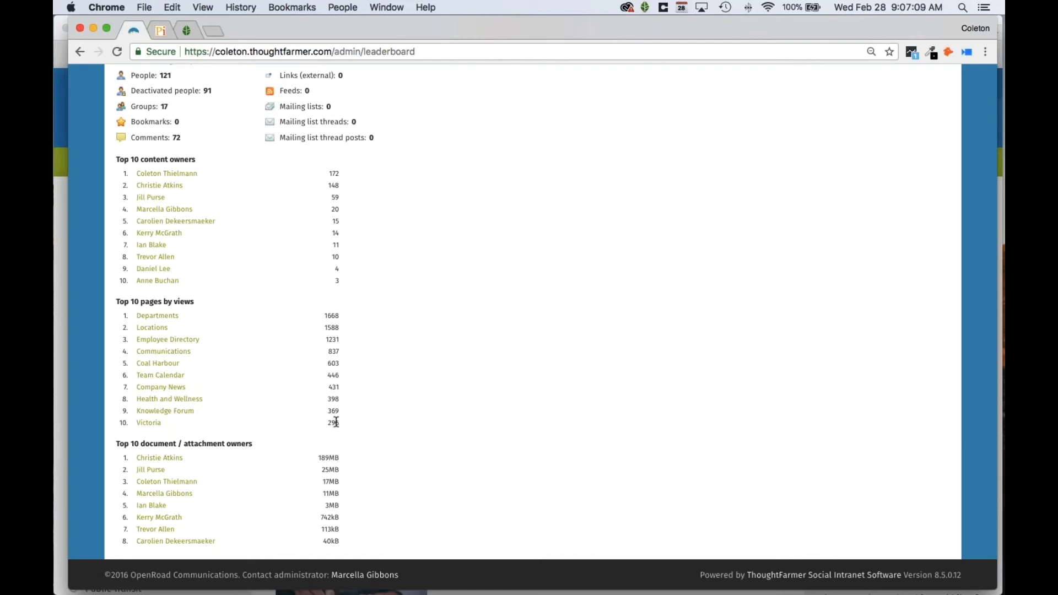
Step: Review the 2018-02 Pages report on the Intranet Statistics site and open its Dashboard
drag(272, 18, 266, 21)
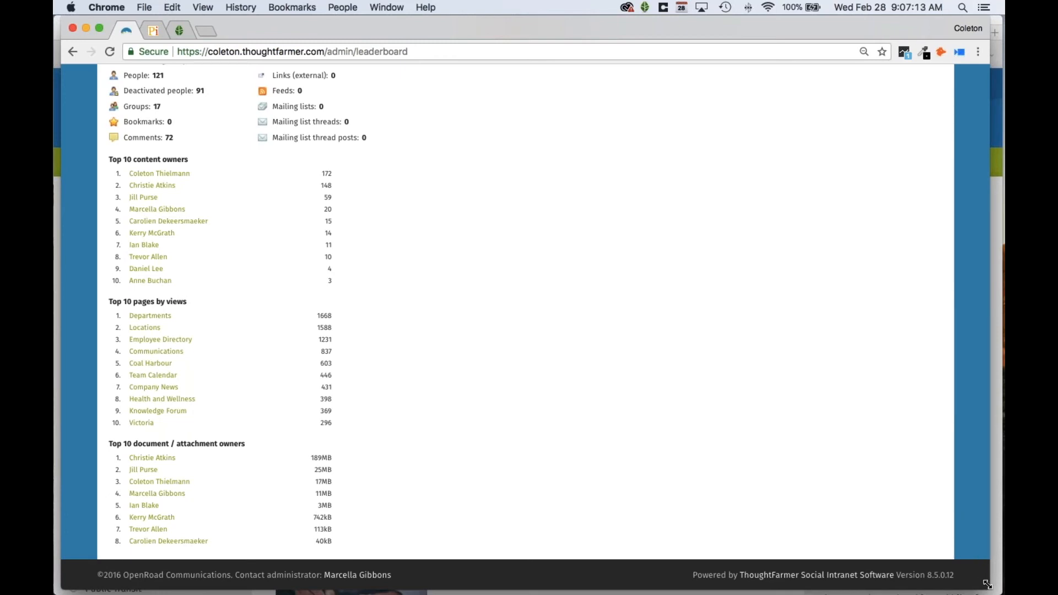
drag(989, 584, 996, 585)
click(152, 34)
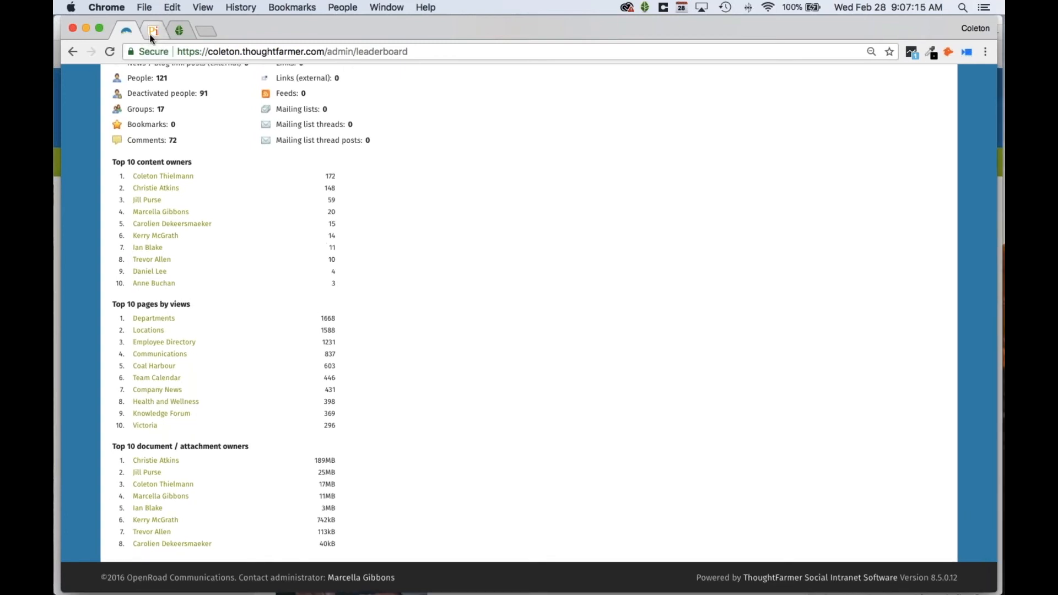
mouse_move(409, 249)
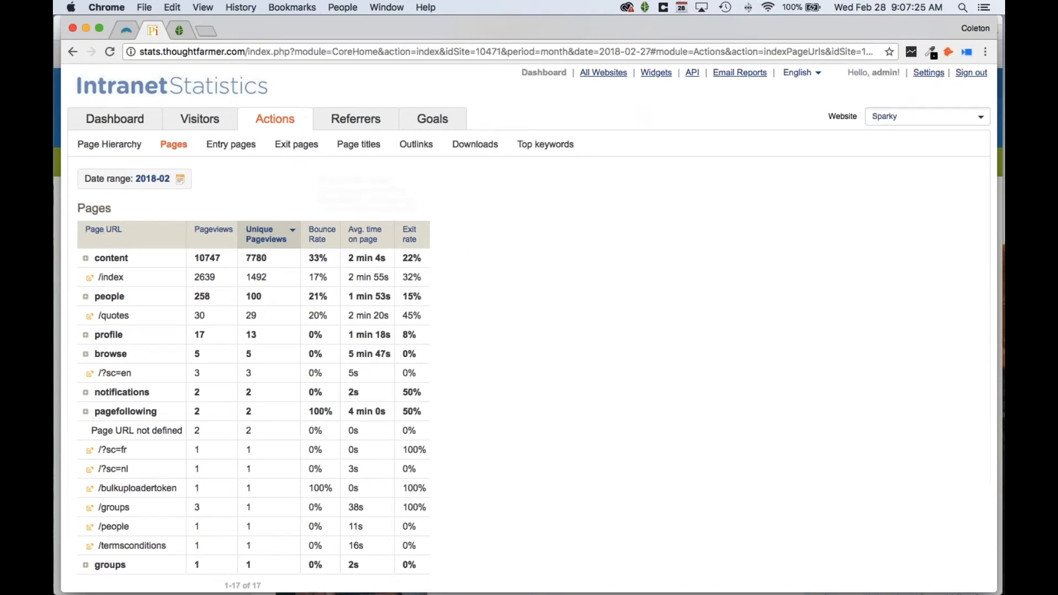
mouse_move(263, 251)
scroll(447, 270, down, 2)
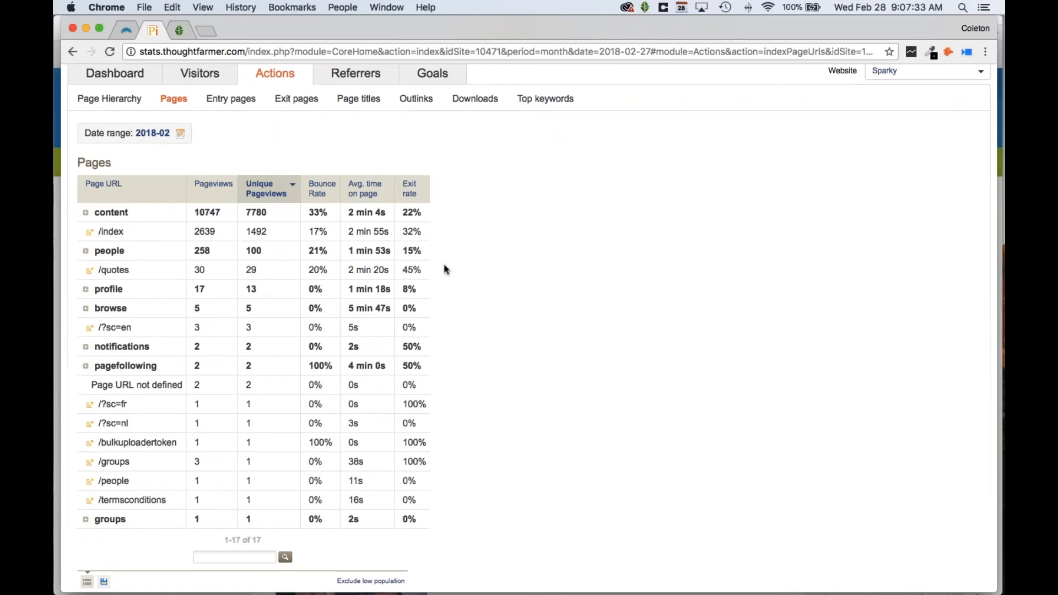
scroll(447, 269, up, 2)
click(114, 119)
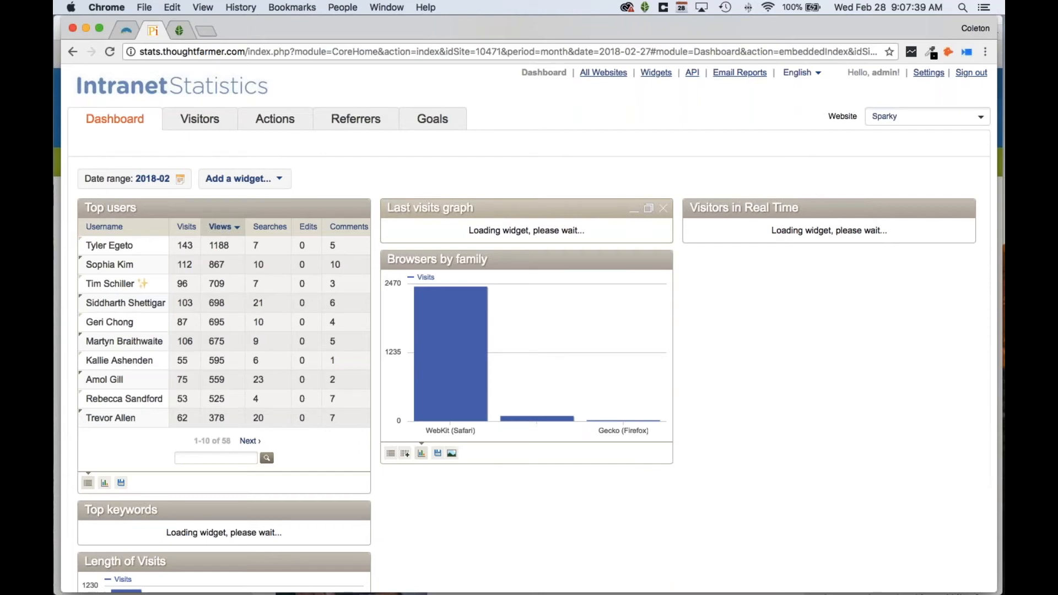
Step: Return from the statistics site to the intranet home page and look over its news and side cards
click(127, 33)
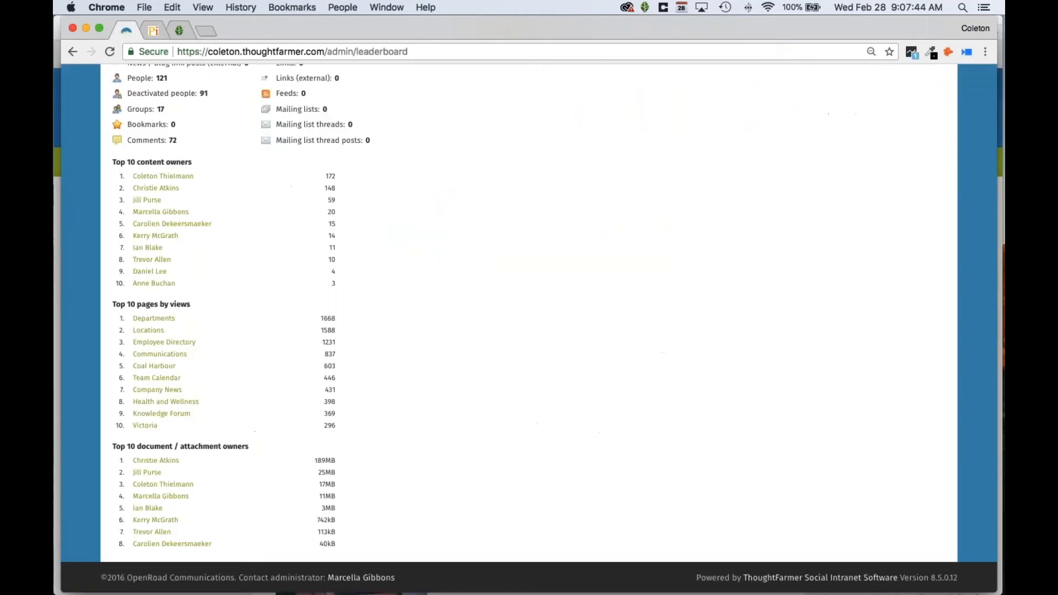
click(72, 53)
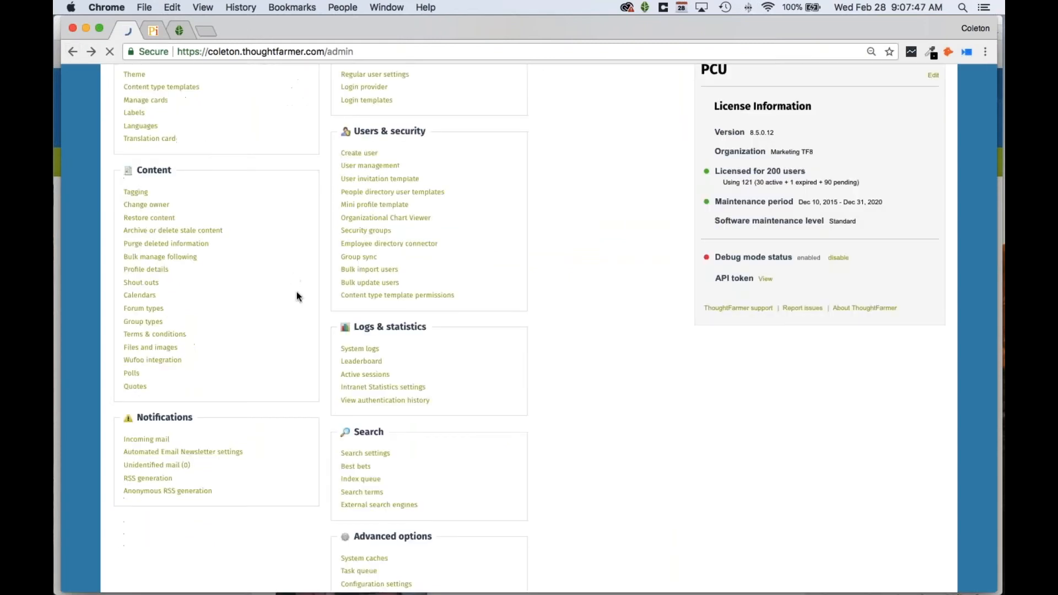
click(116, 78)
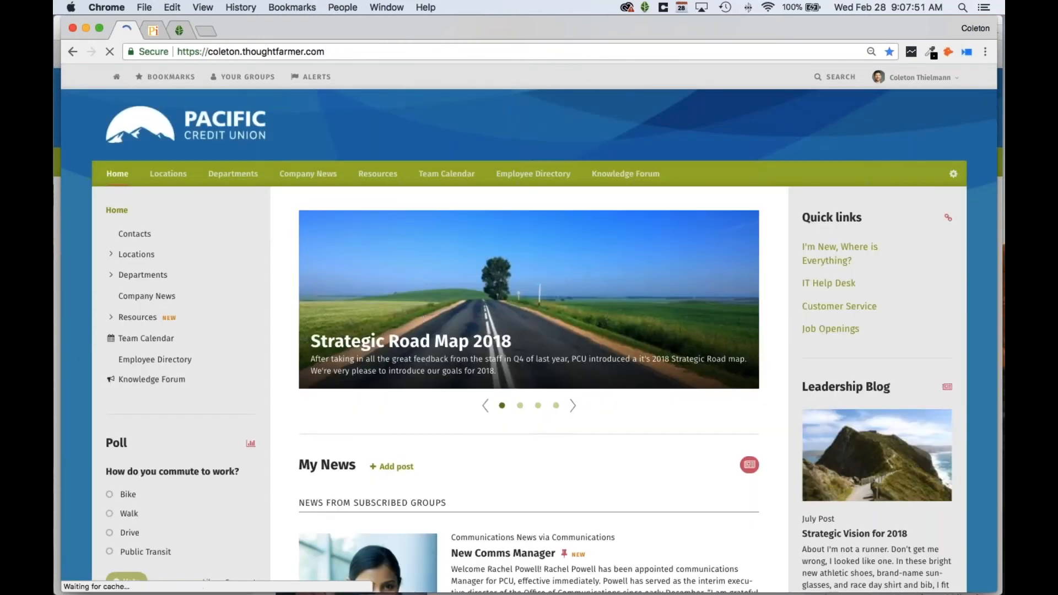
scroll(289, 374, down, 5)
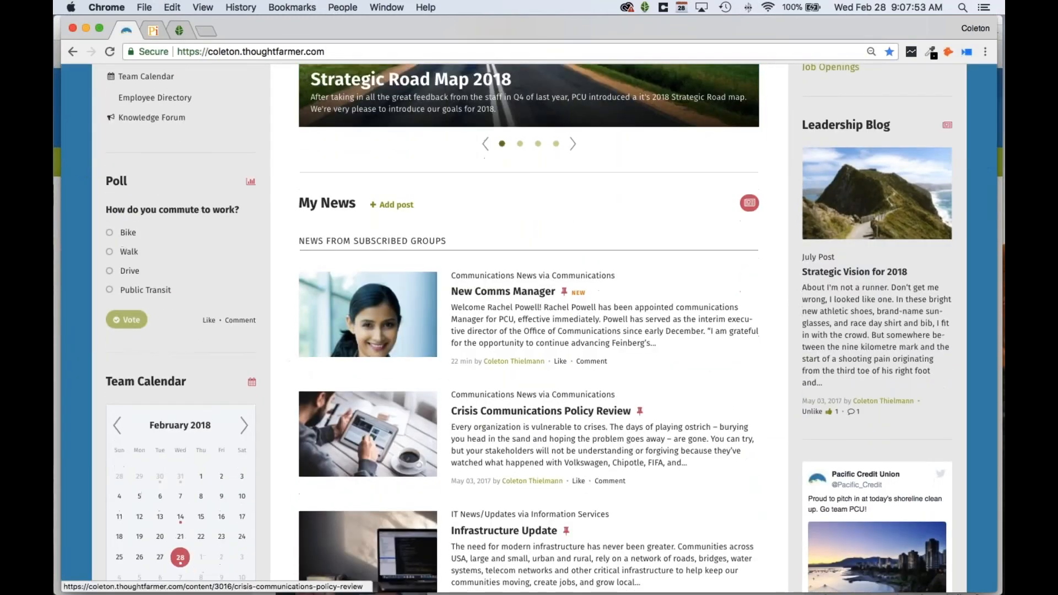
scroll(292, 396, up, 5)
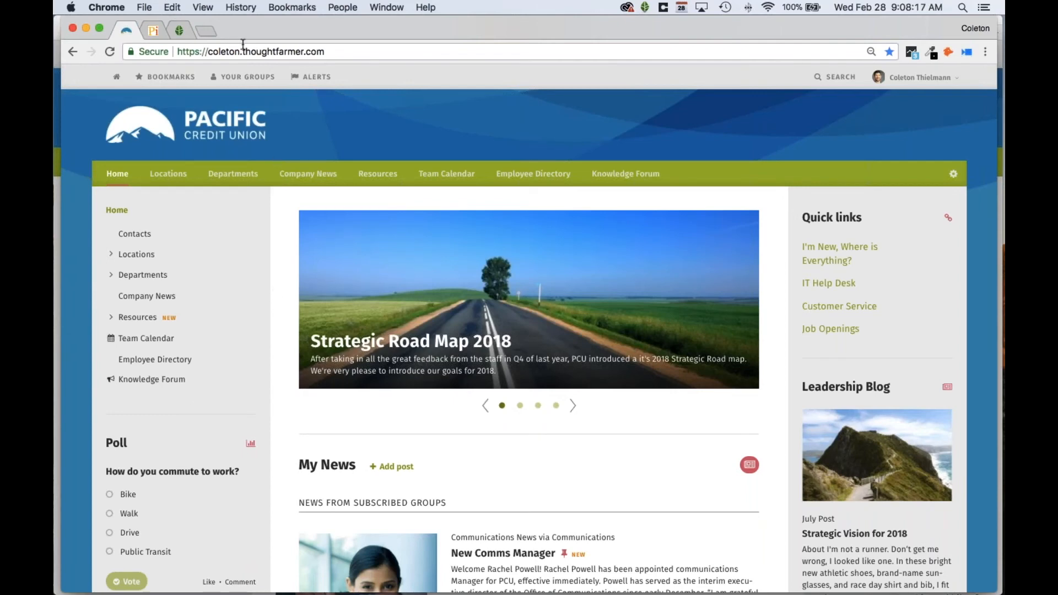
Step: Reopen the Administration panel from the account menu and look through all its setting groups
drag(246, 27, 245, 28)
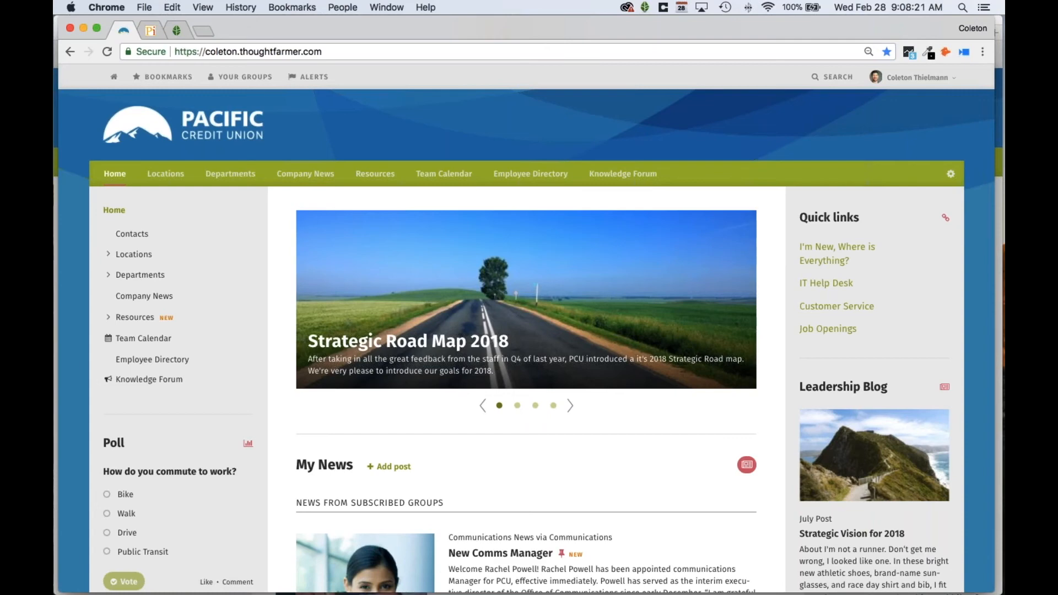
click(915, 77)
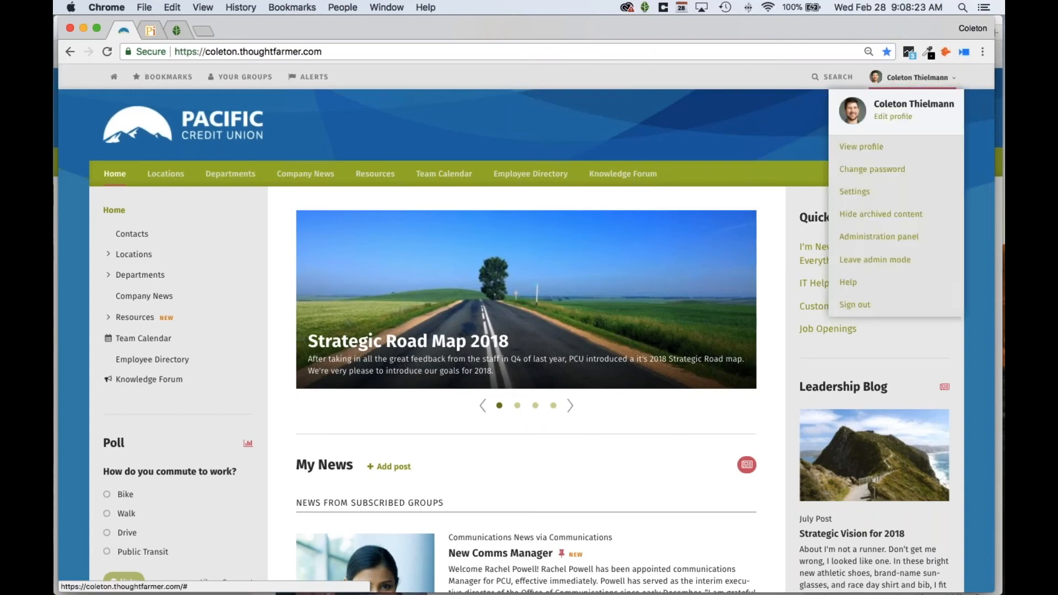
click(878, 236)
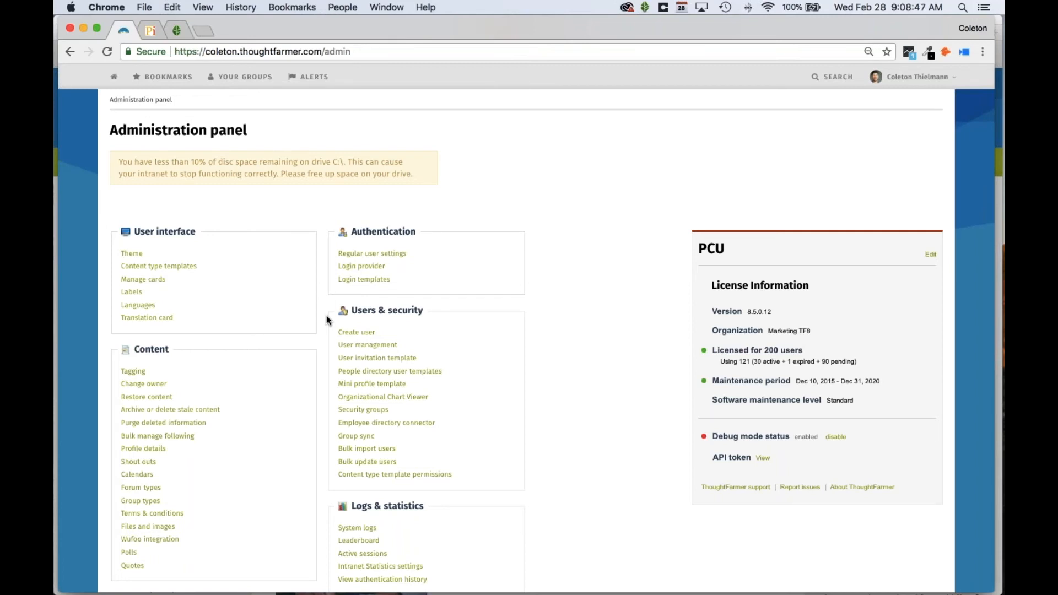
scroll(326, 320, down, 5)
scroll(323, 355, up, 5)
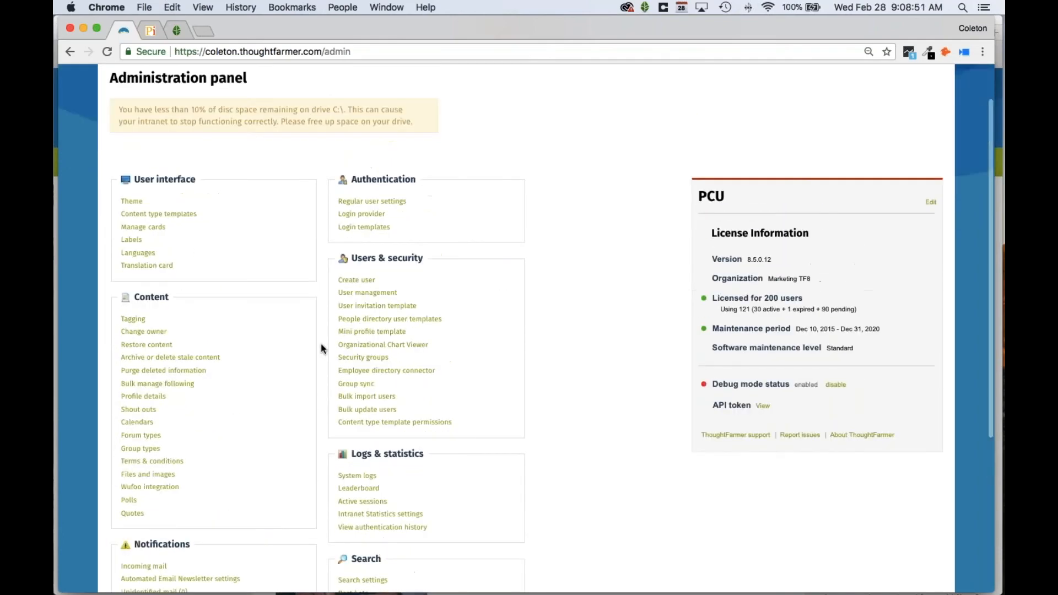
scroll(320, 364, up, 1)
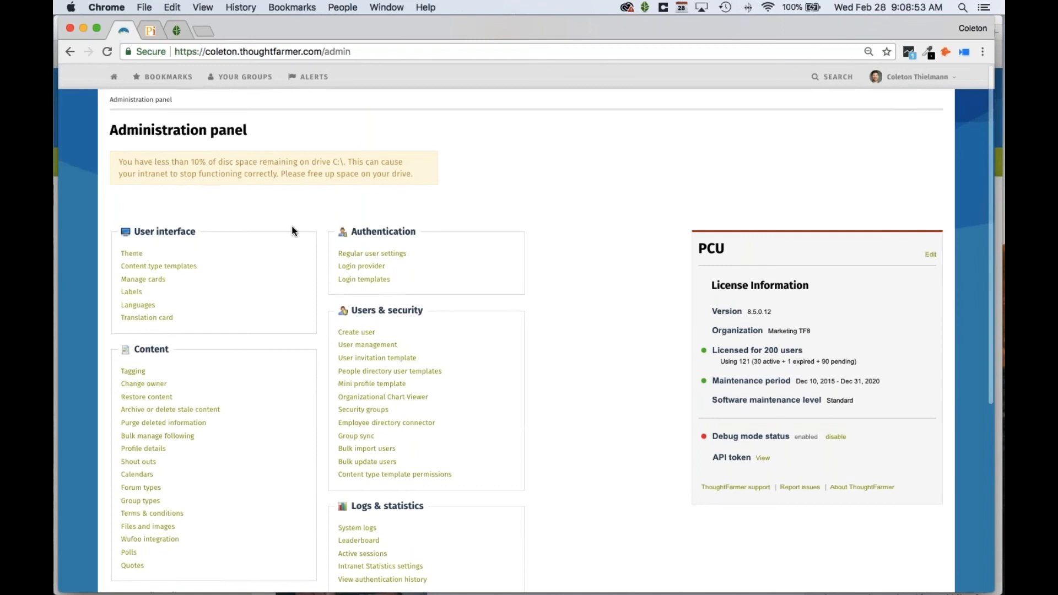
Step: Go back to the intranet home page and look over the personal options in the account menu
click(114, 77)
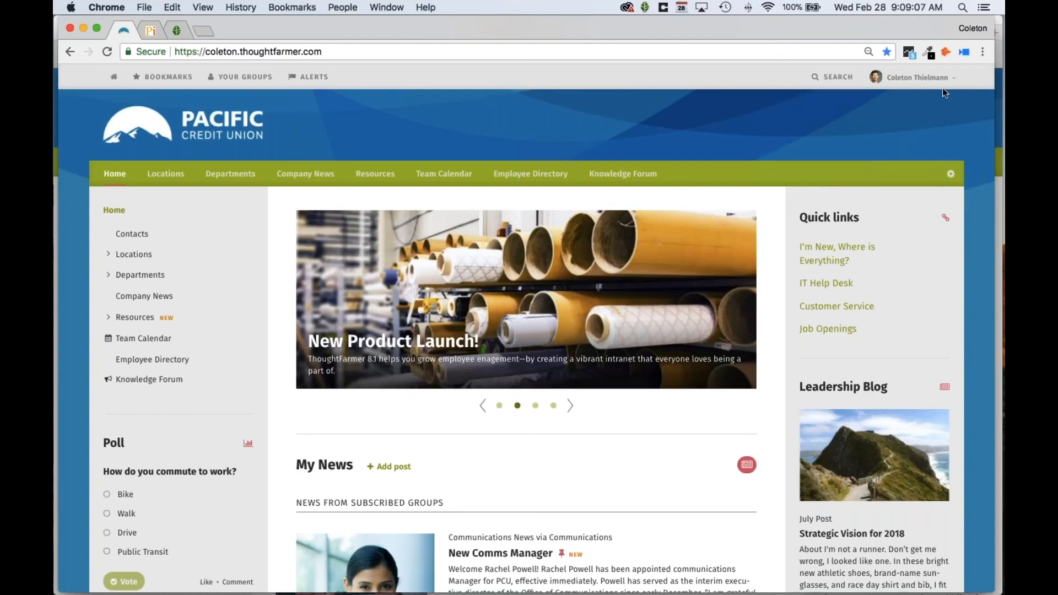
click(931, 78)
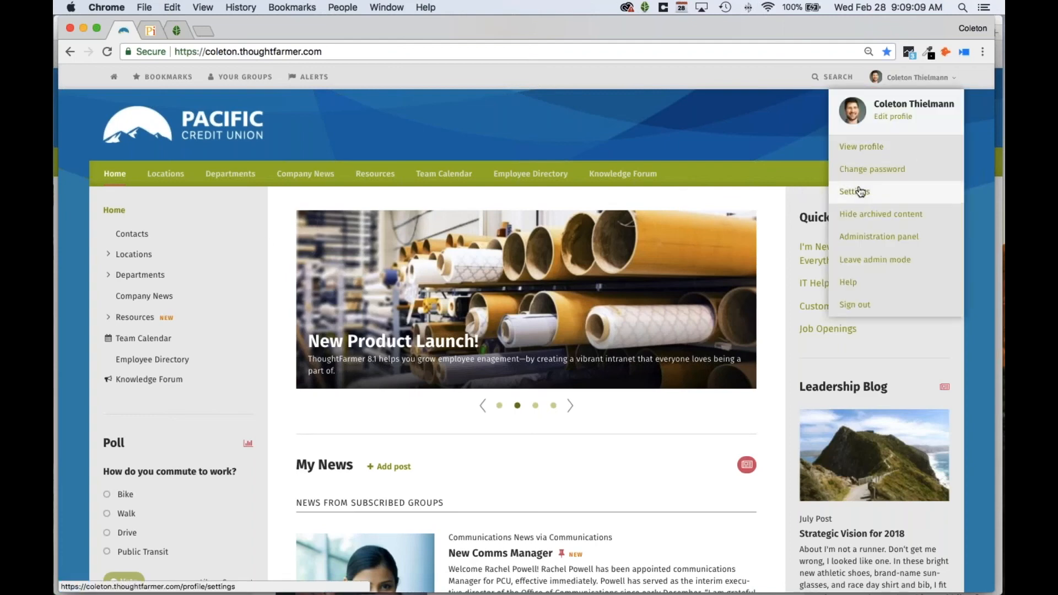
click(703, 131)
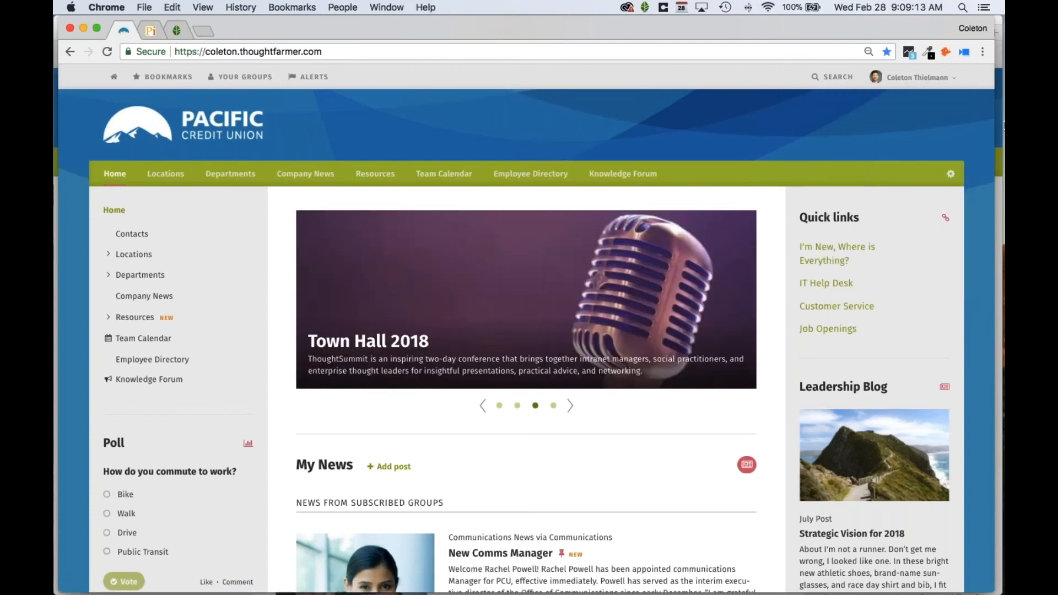
click(916, 77)
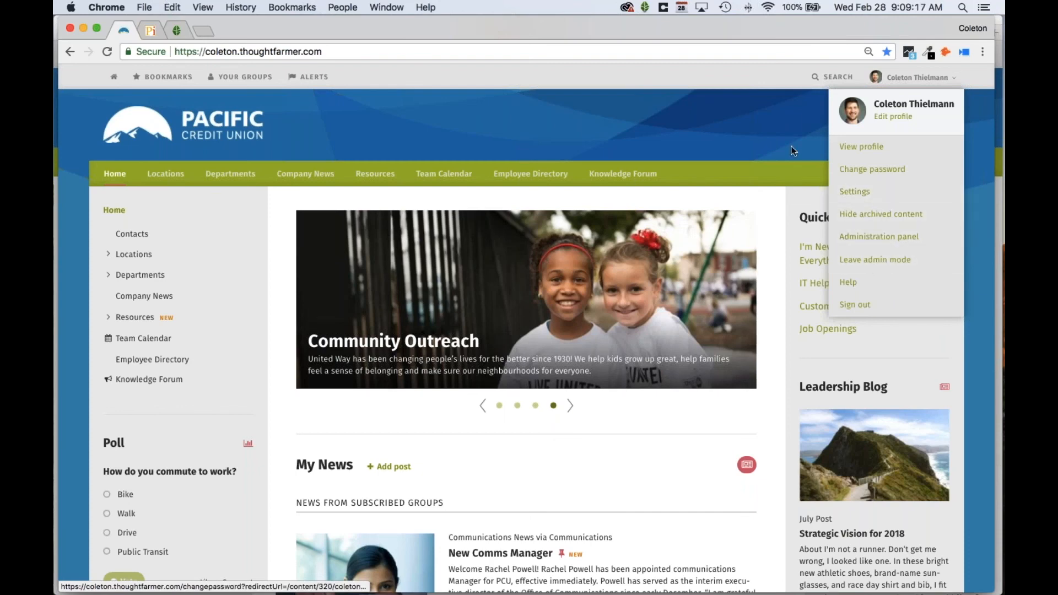
click(808, 144)
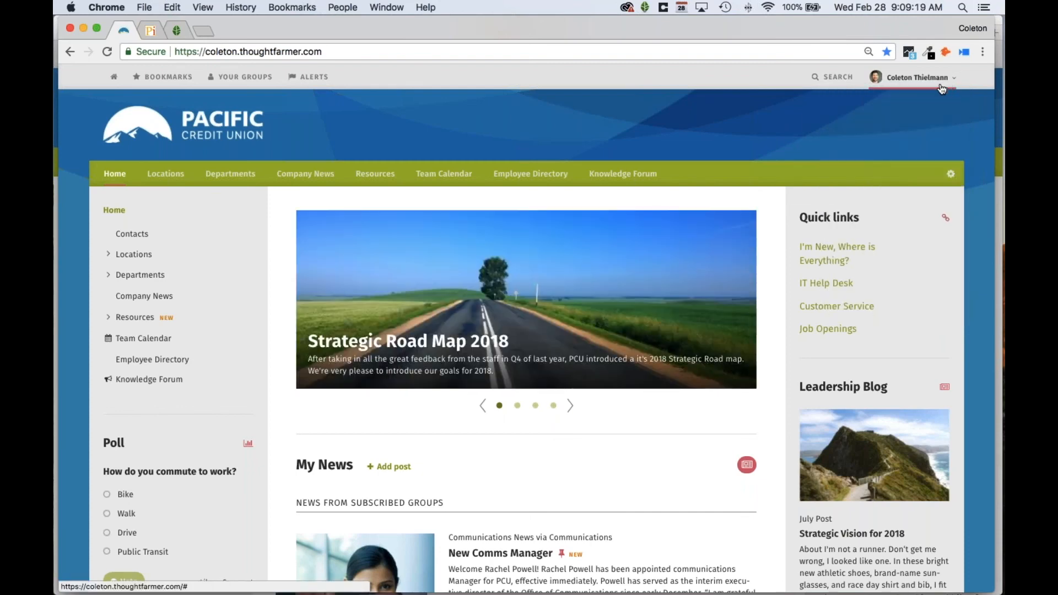
Step: Open the Administration panel from the account menu, review its setting groups from User interface to Advanced options, and return to the home page
click(942, 88)
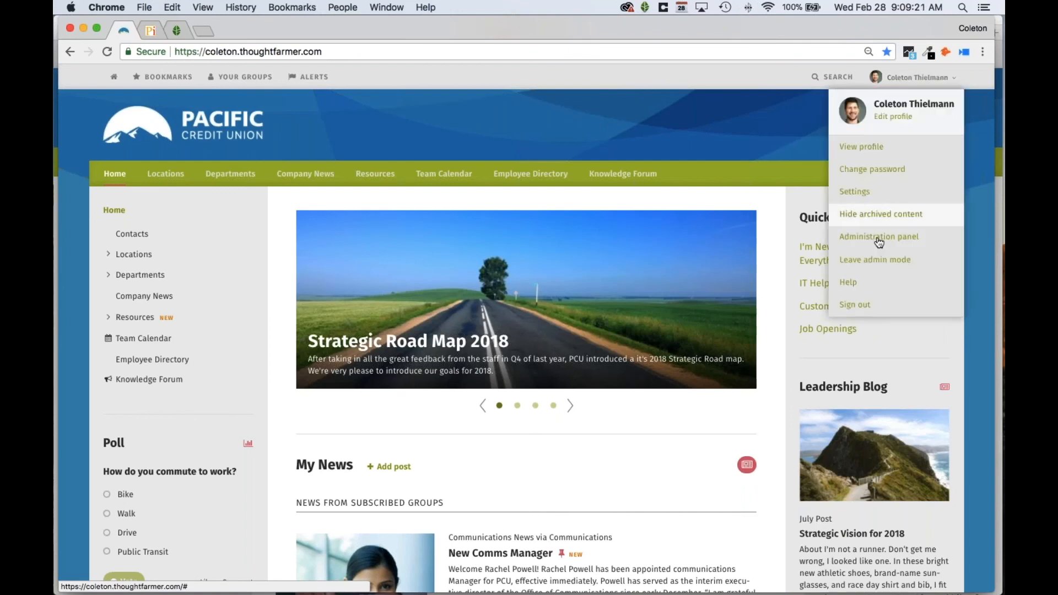
click(878, 238)
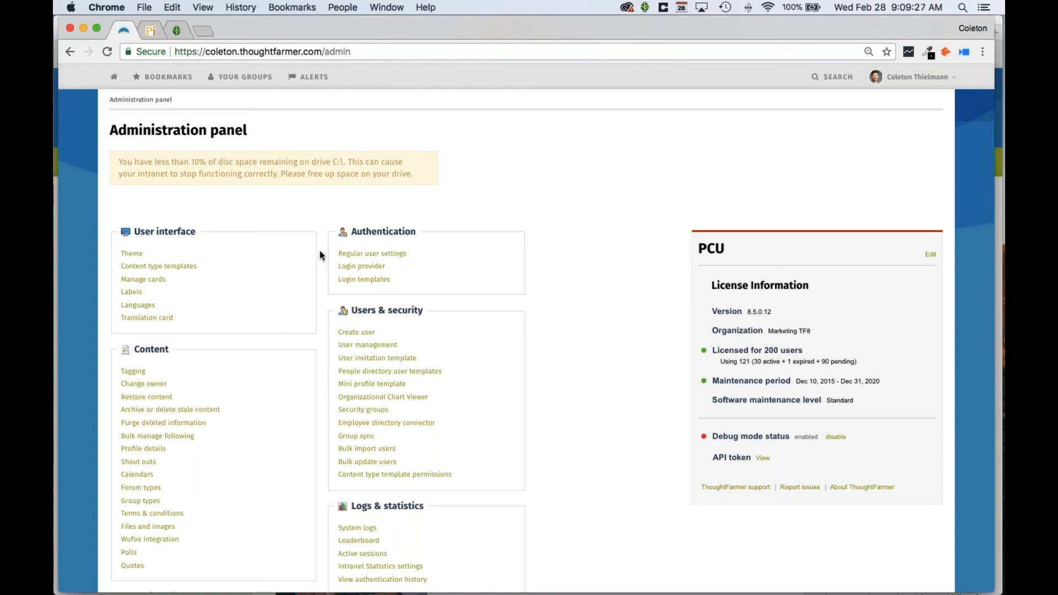
scroll(320, 252, down, 3)
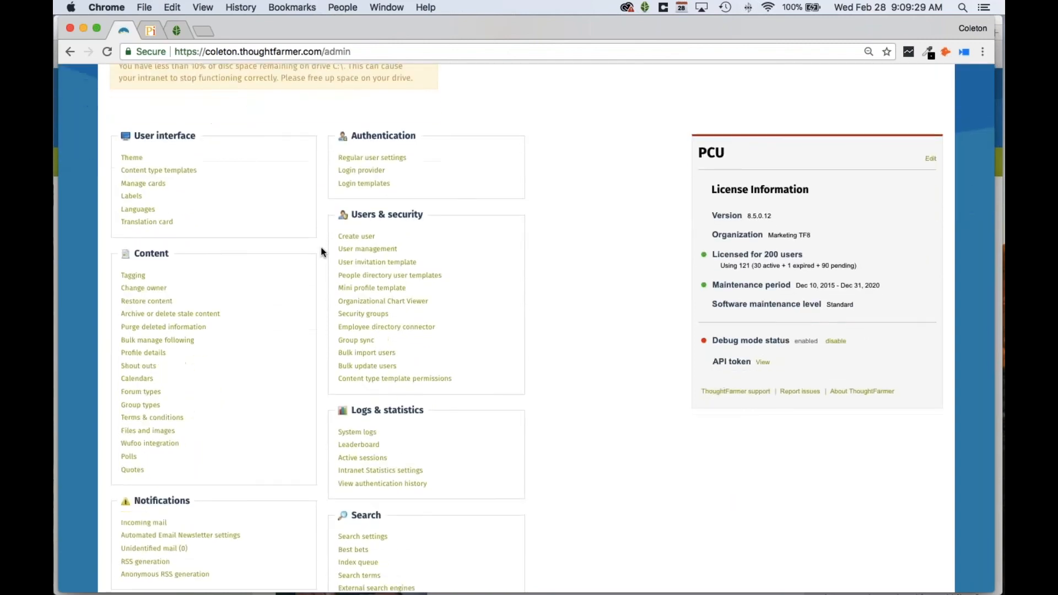
scroll(322, 251, down, 4)
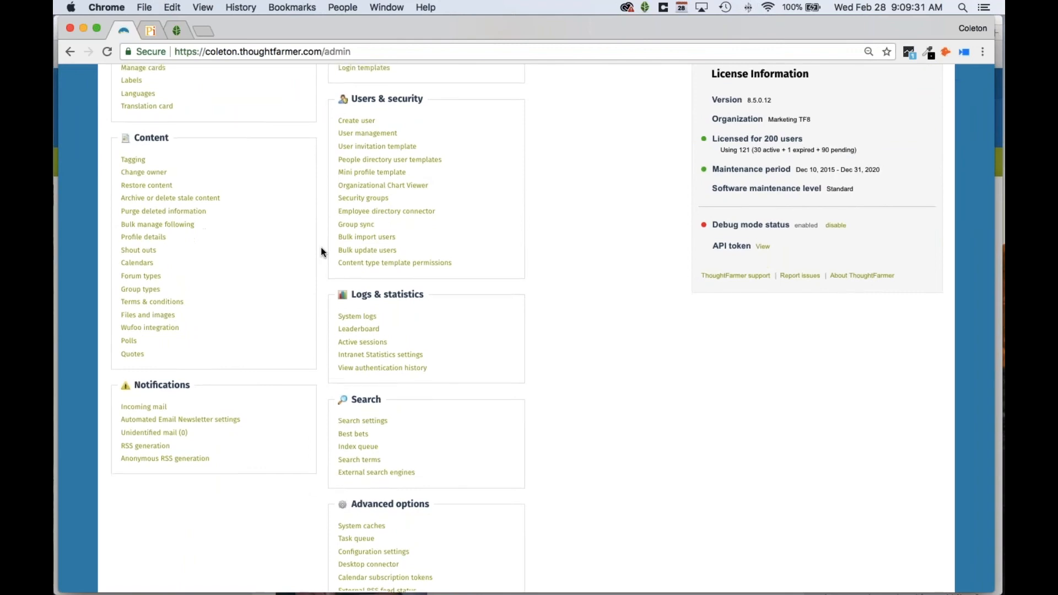
scroll(321, 247, up, 4)
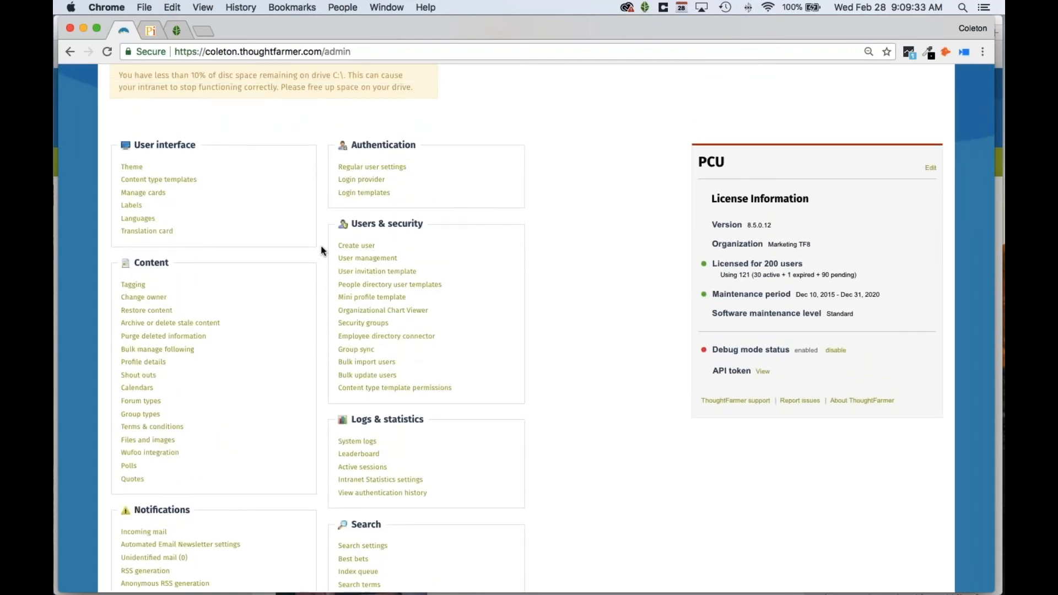
scroll(313, 219, up, 2)
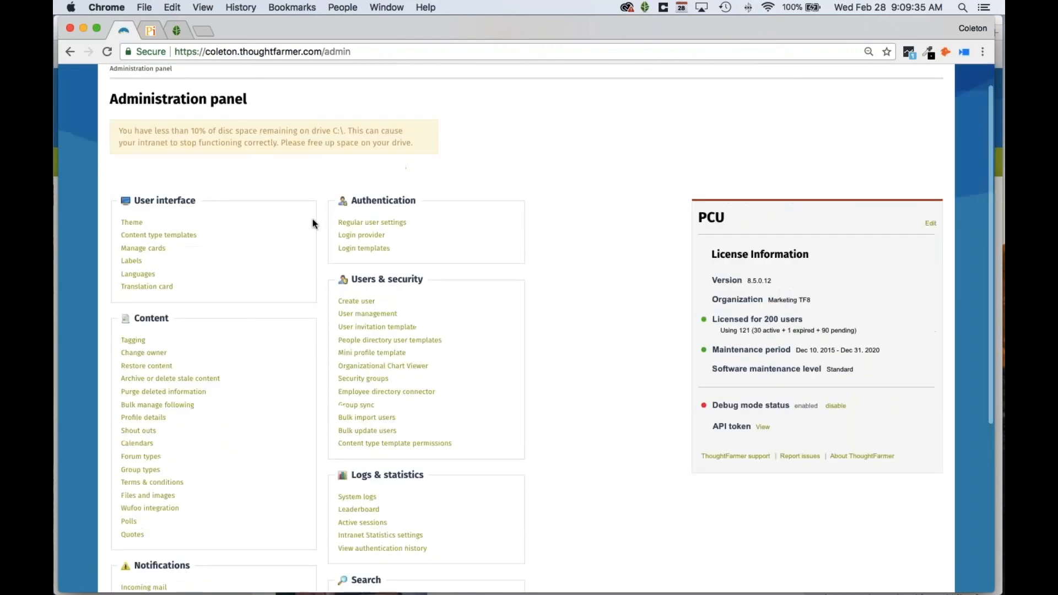
scroll(312, 220, up, 1)
click(113, 76)
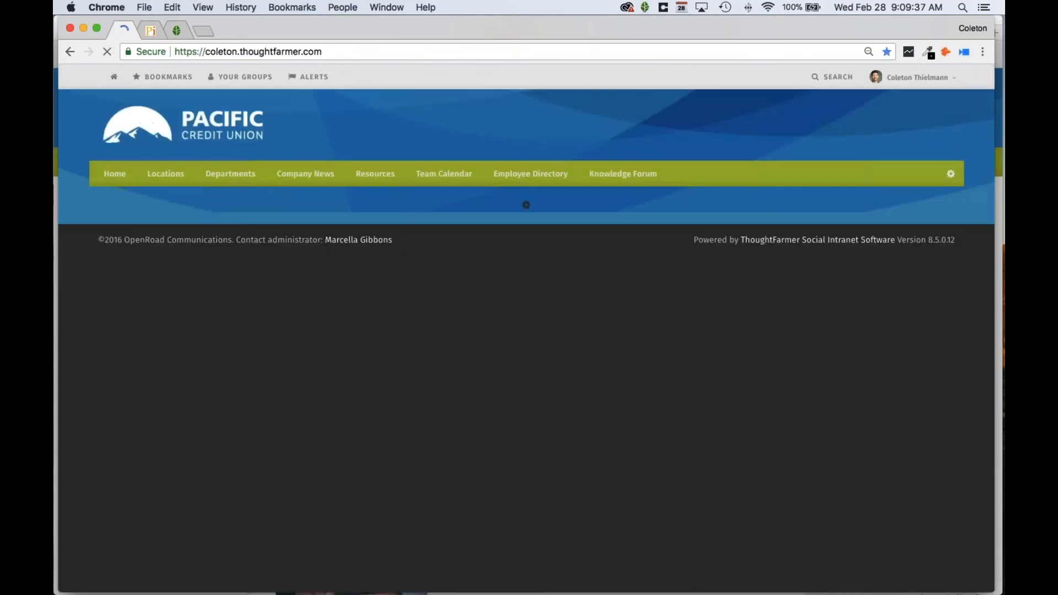